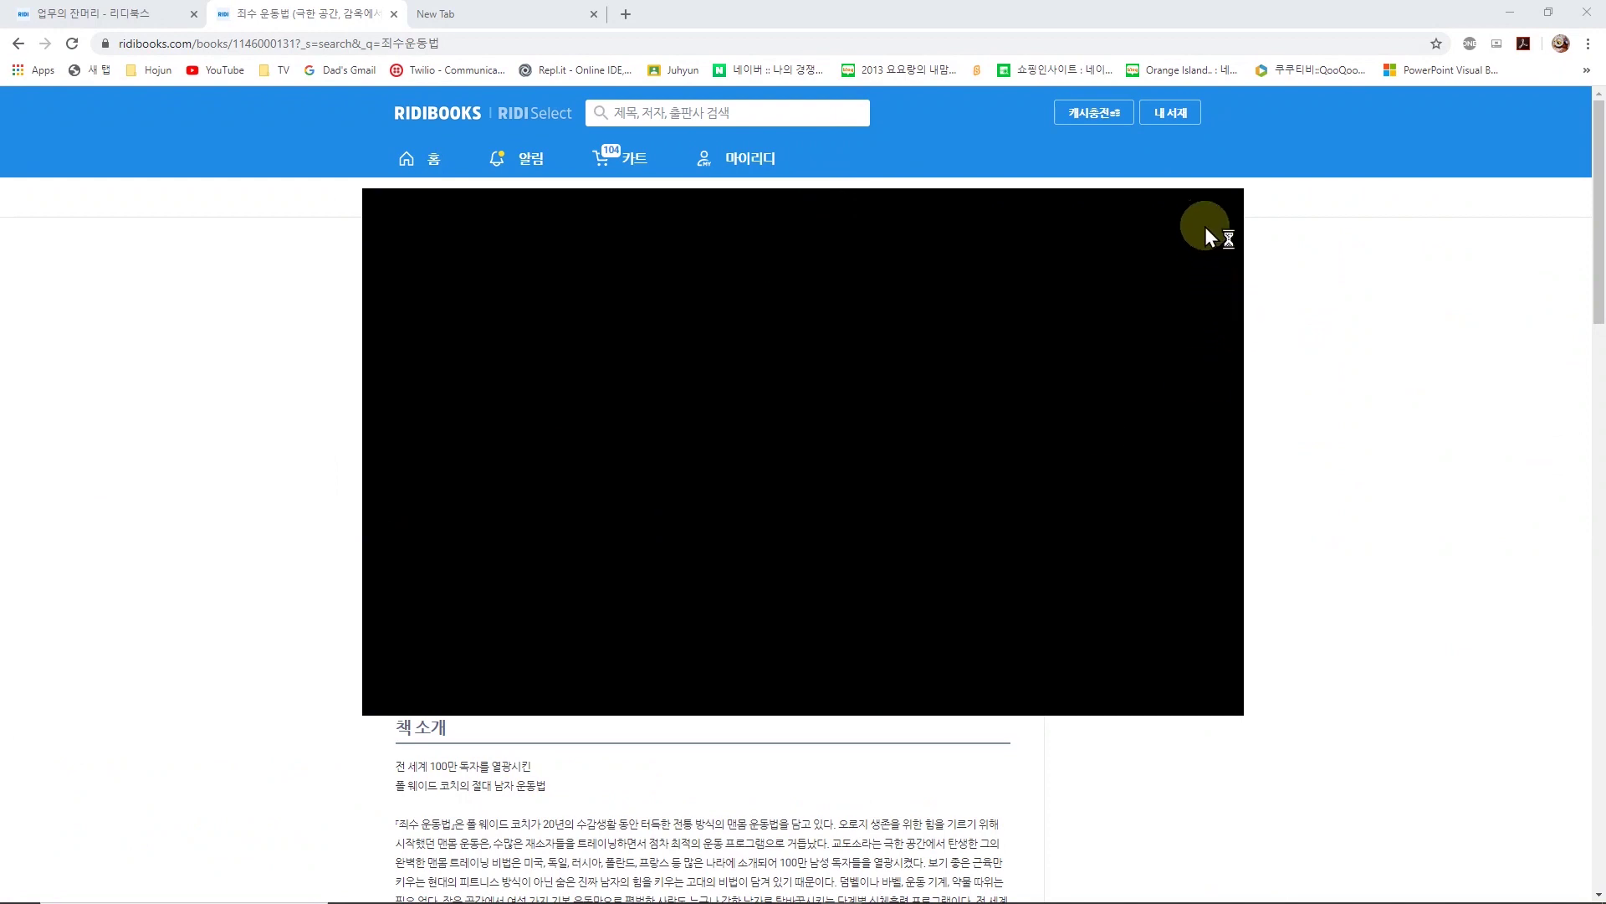
Step: Search Google for "sigil download" in the new tab and open the Sigil-Ebook releases page on GitHub
click(1212, 221)
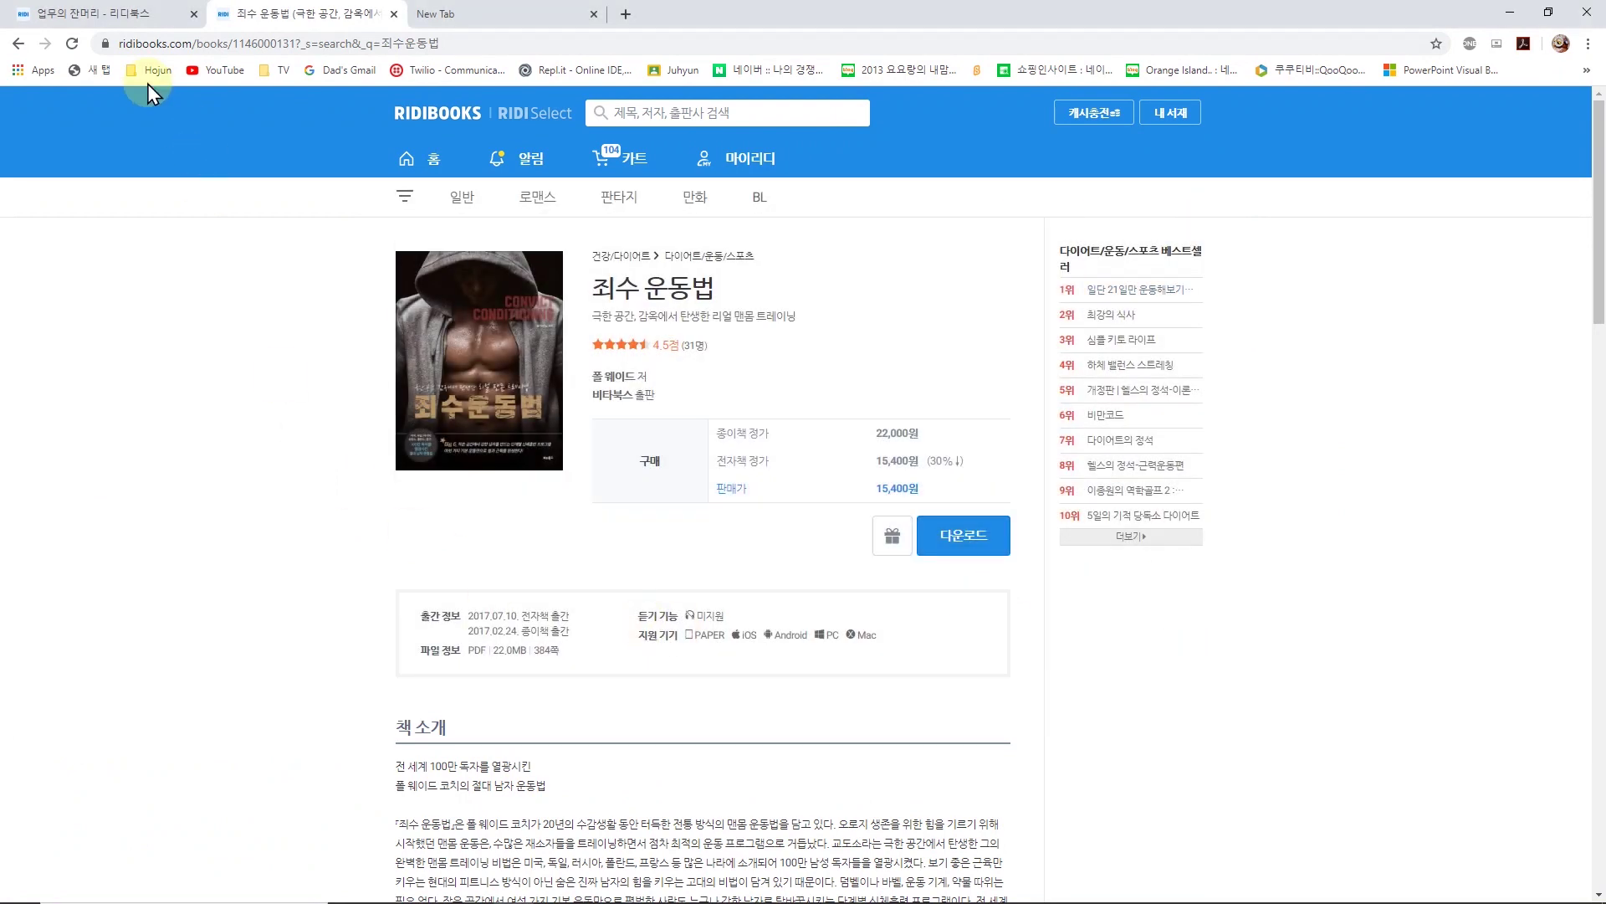
click(500, 17)
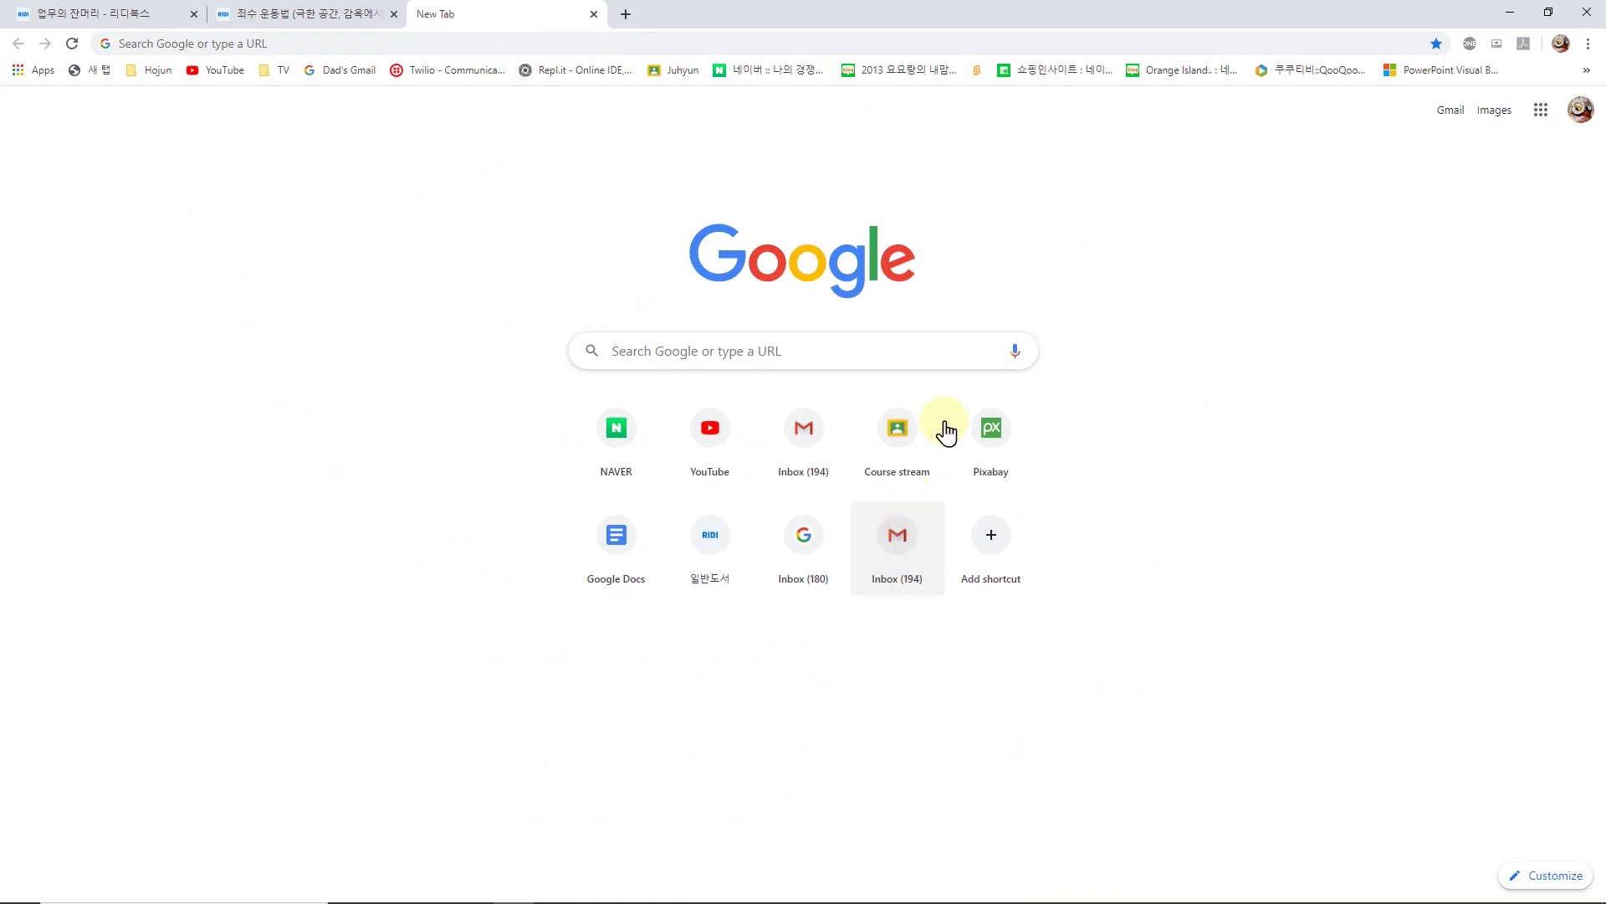
click(875, 352)
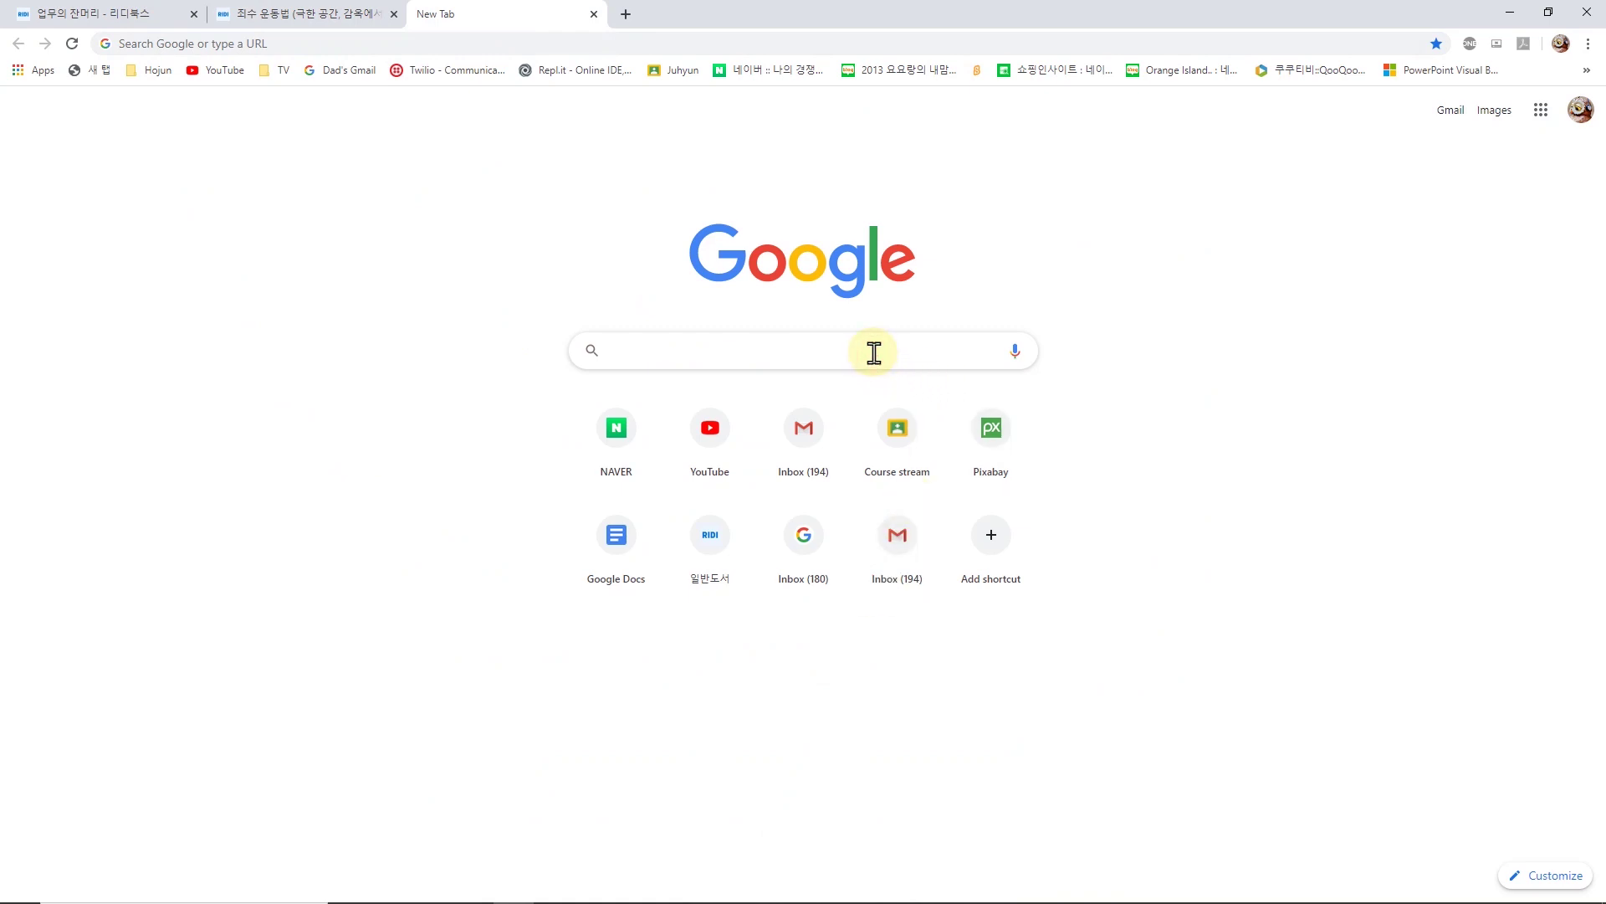
text(냫)
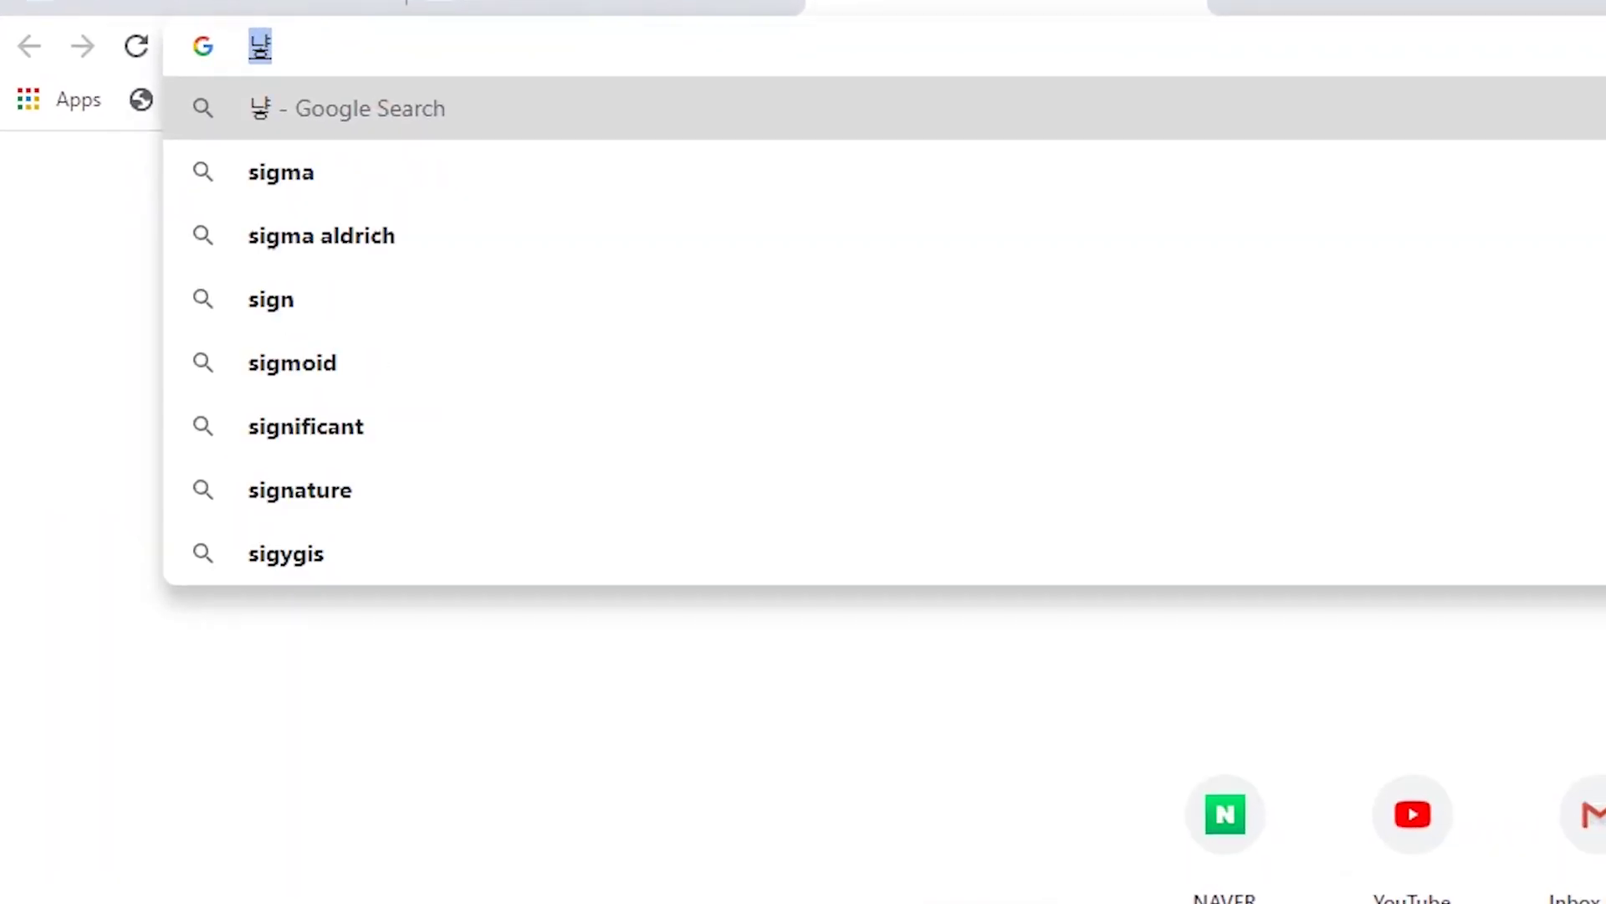
key(BackSpace)
key(BackSpace)
key(BackSpace)
text(sigil)
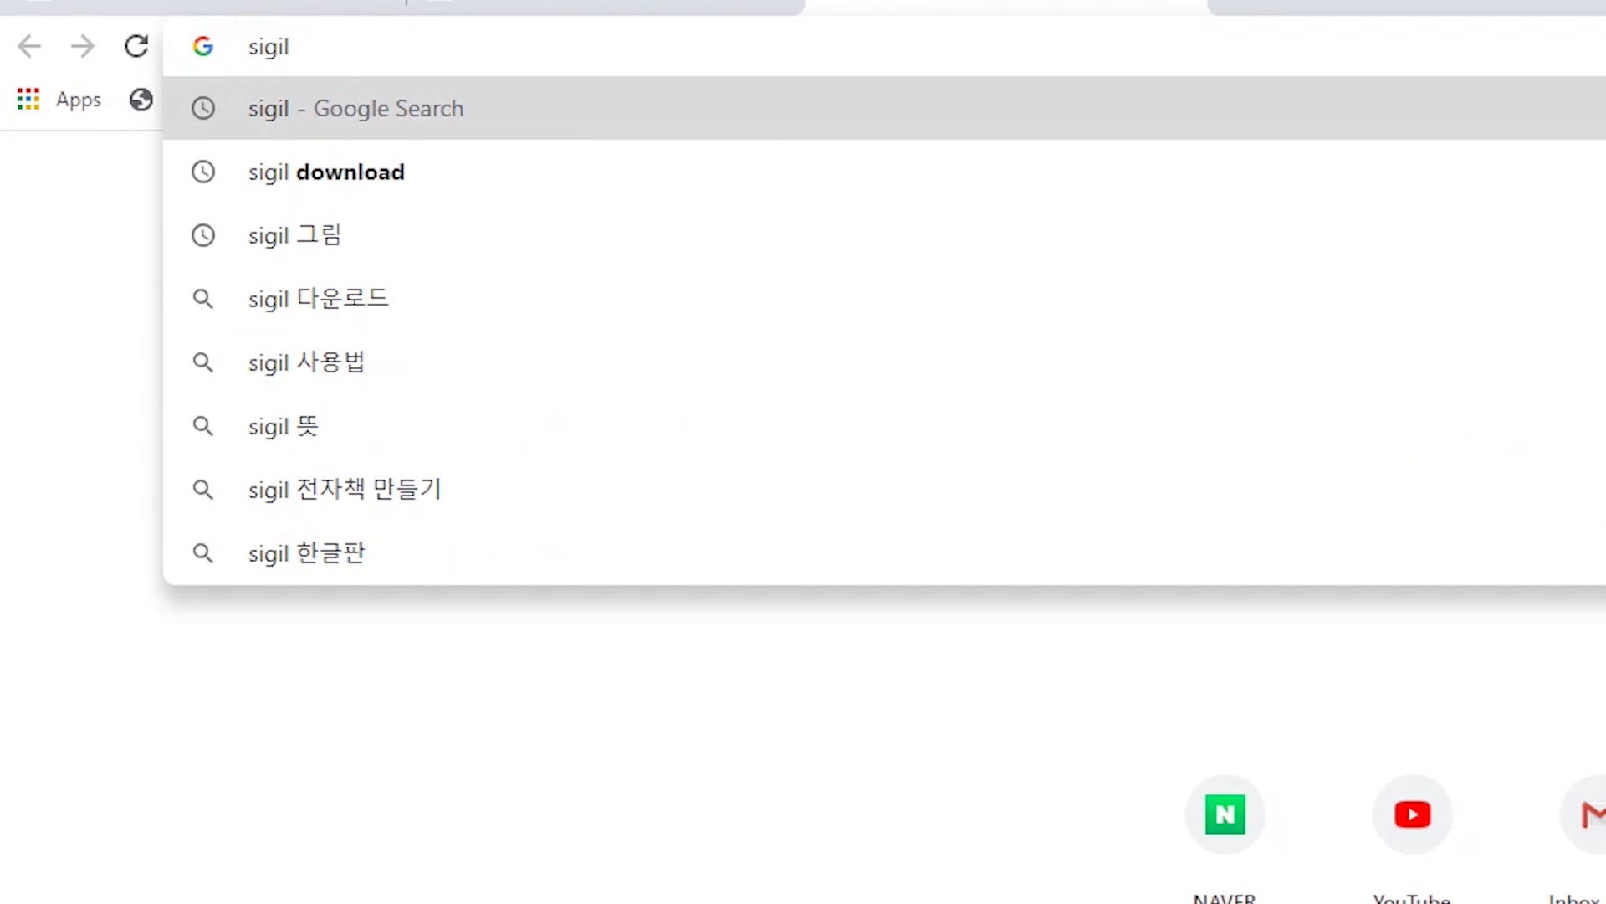
key(Down)
key(Return)
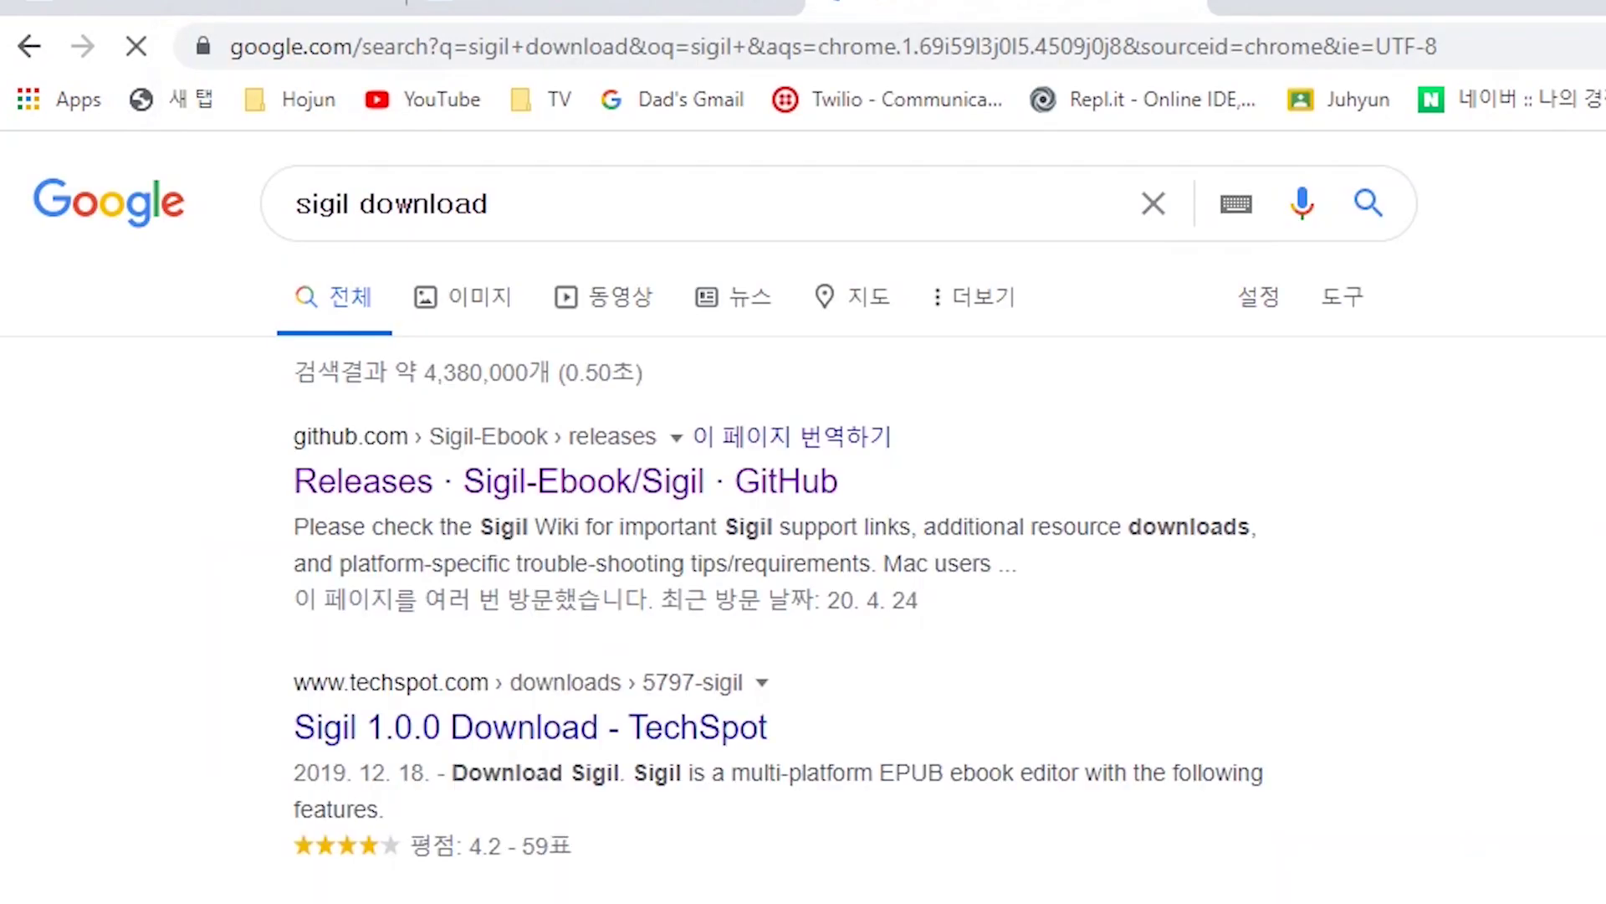
click(716, 494)
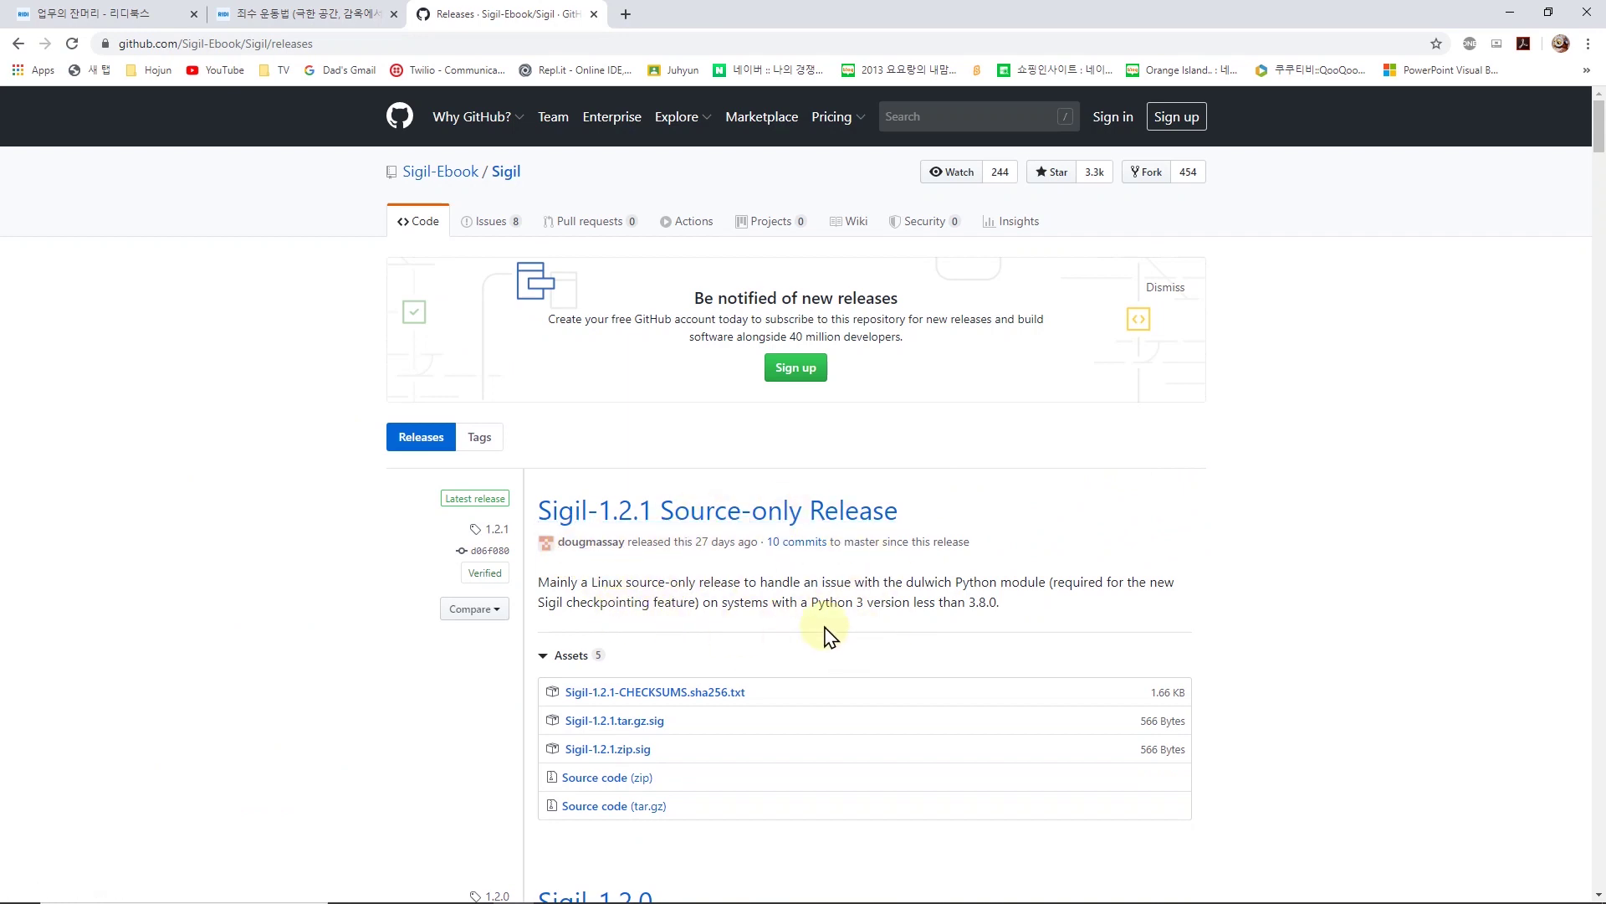
Step: Expand the Assets of the Sigil-1.2.0 release and download Sigil-1.2.0-Windows-x64-Setup.exe
scroll(826, 629, down, 1)
scroll(826, 629, down, 6)
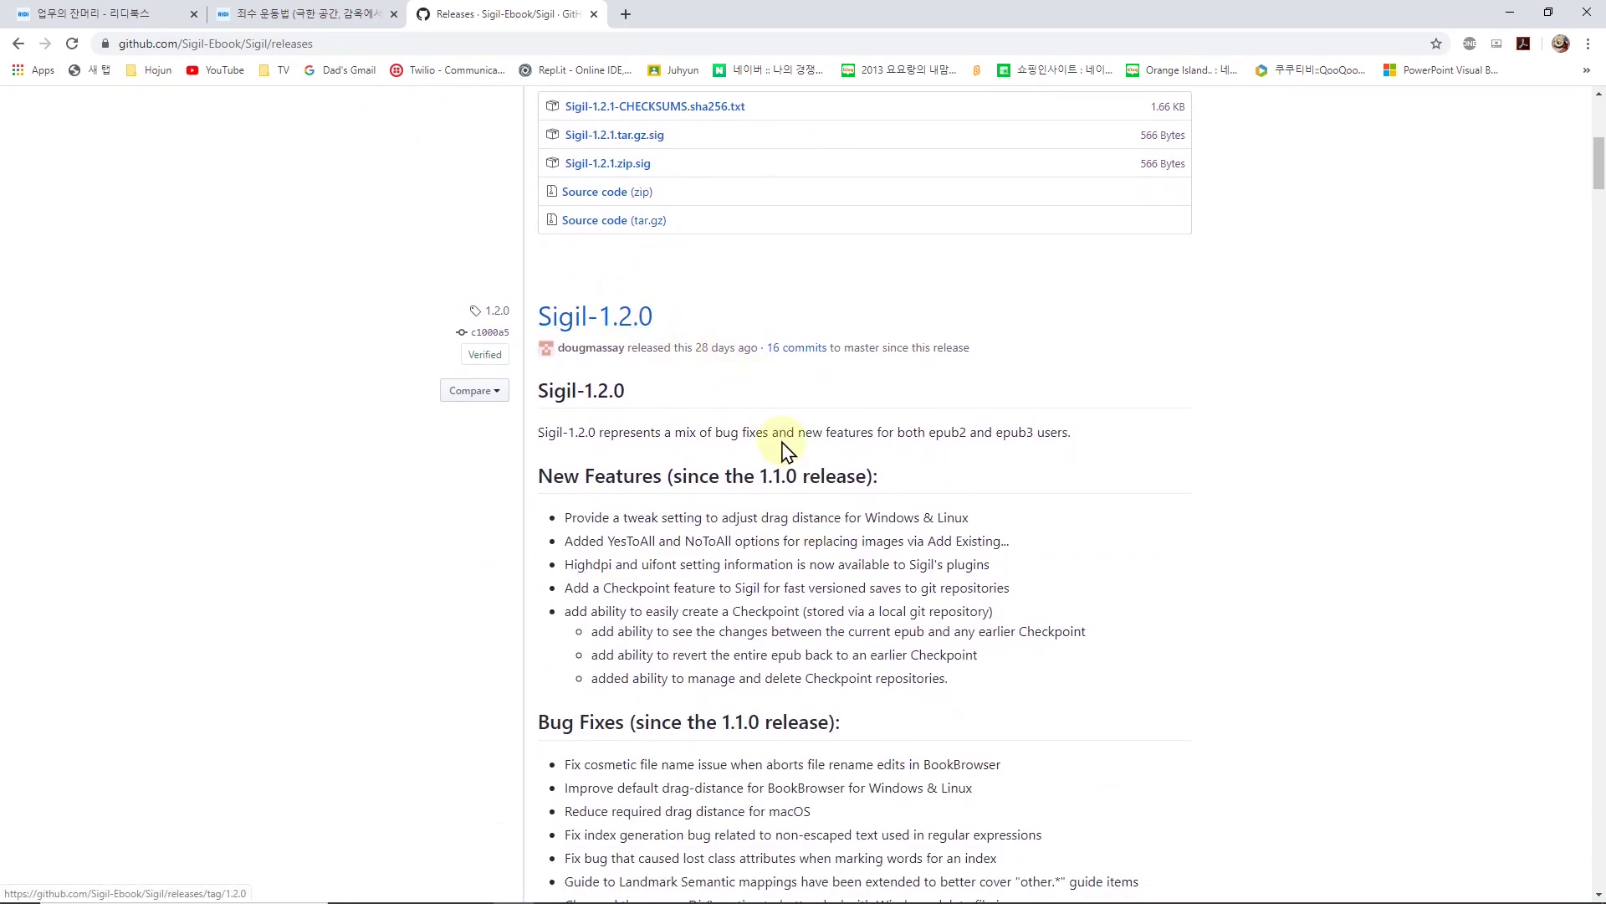
scroll(707, 423, down, 6)
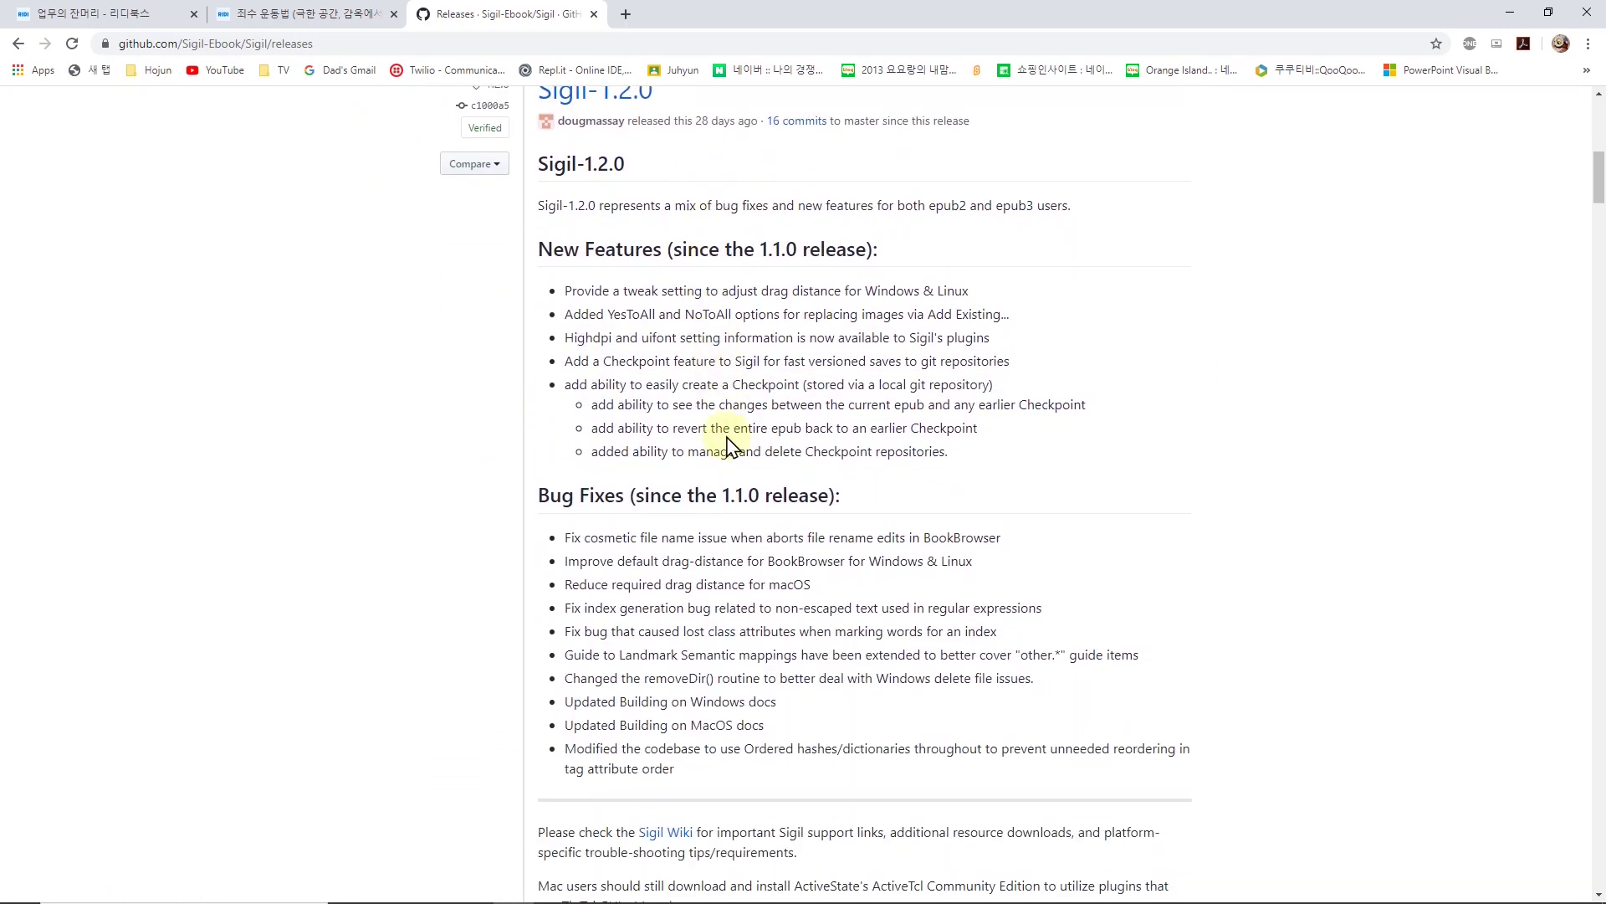
click(543, 744)
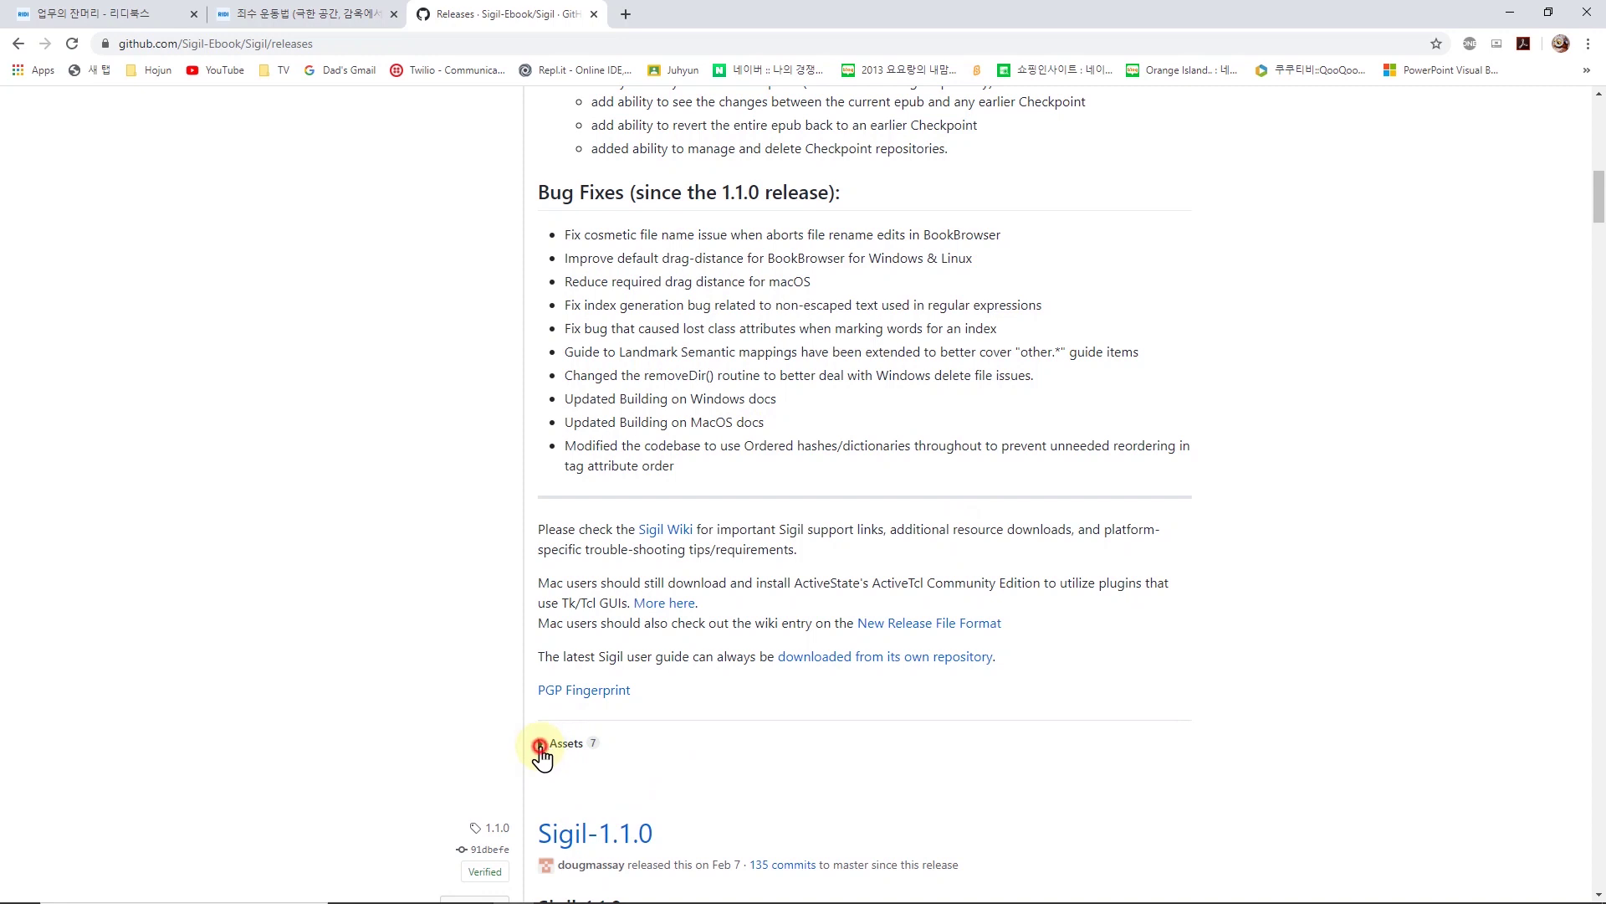
scroll(971, 552, down, 1)
scroll(975, 559, down, 2)
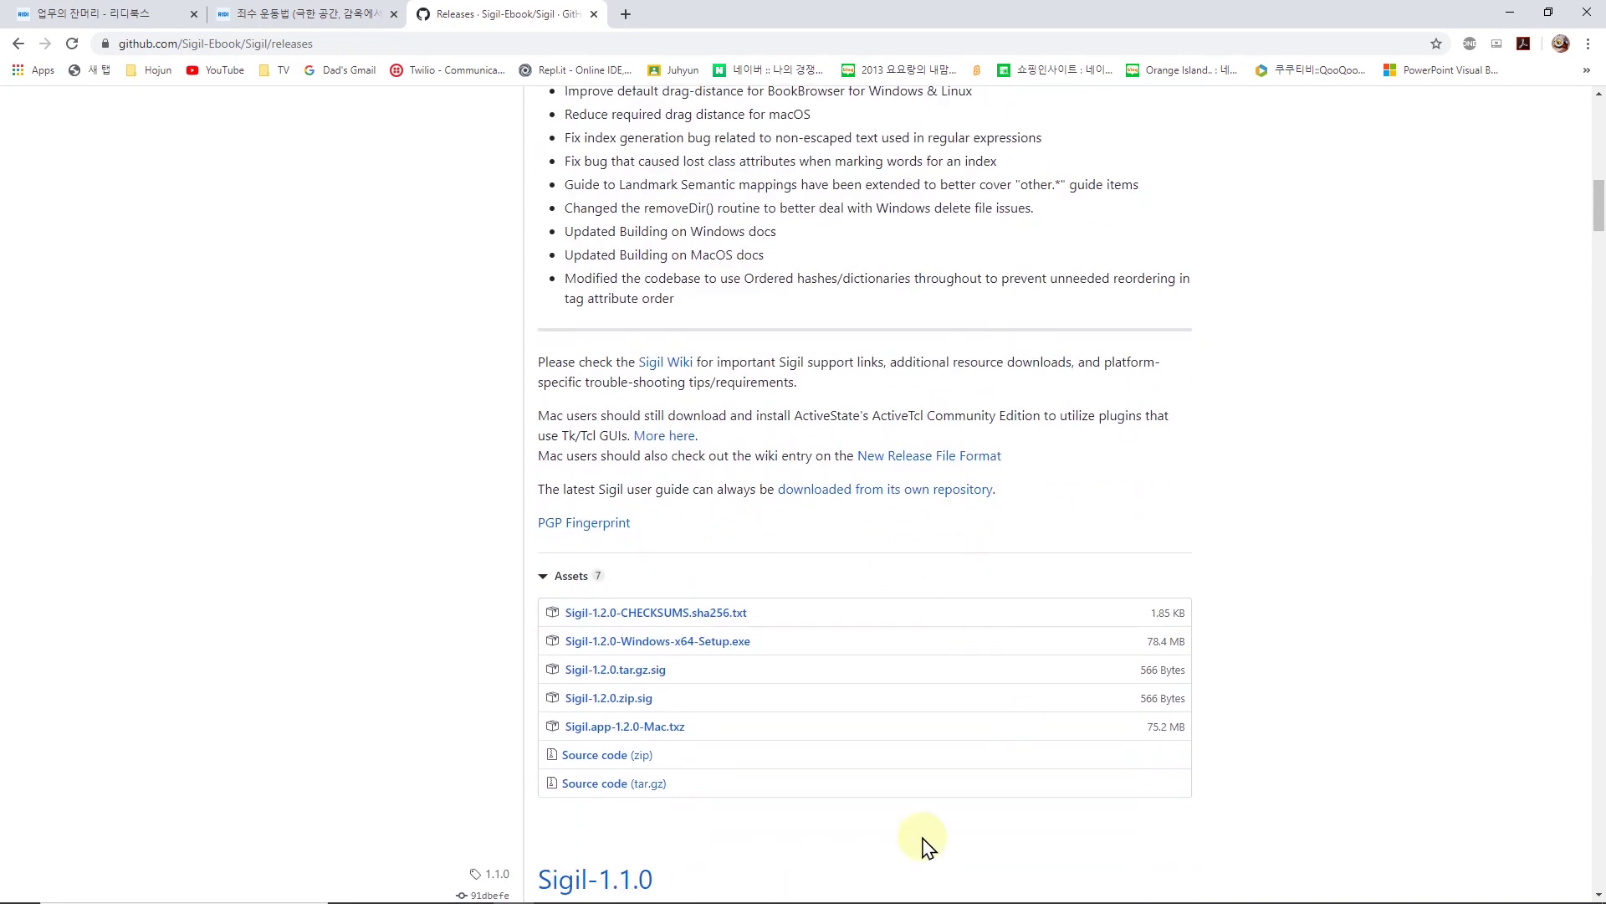
scroll(712, 686, up, 2)
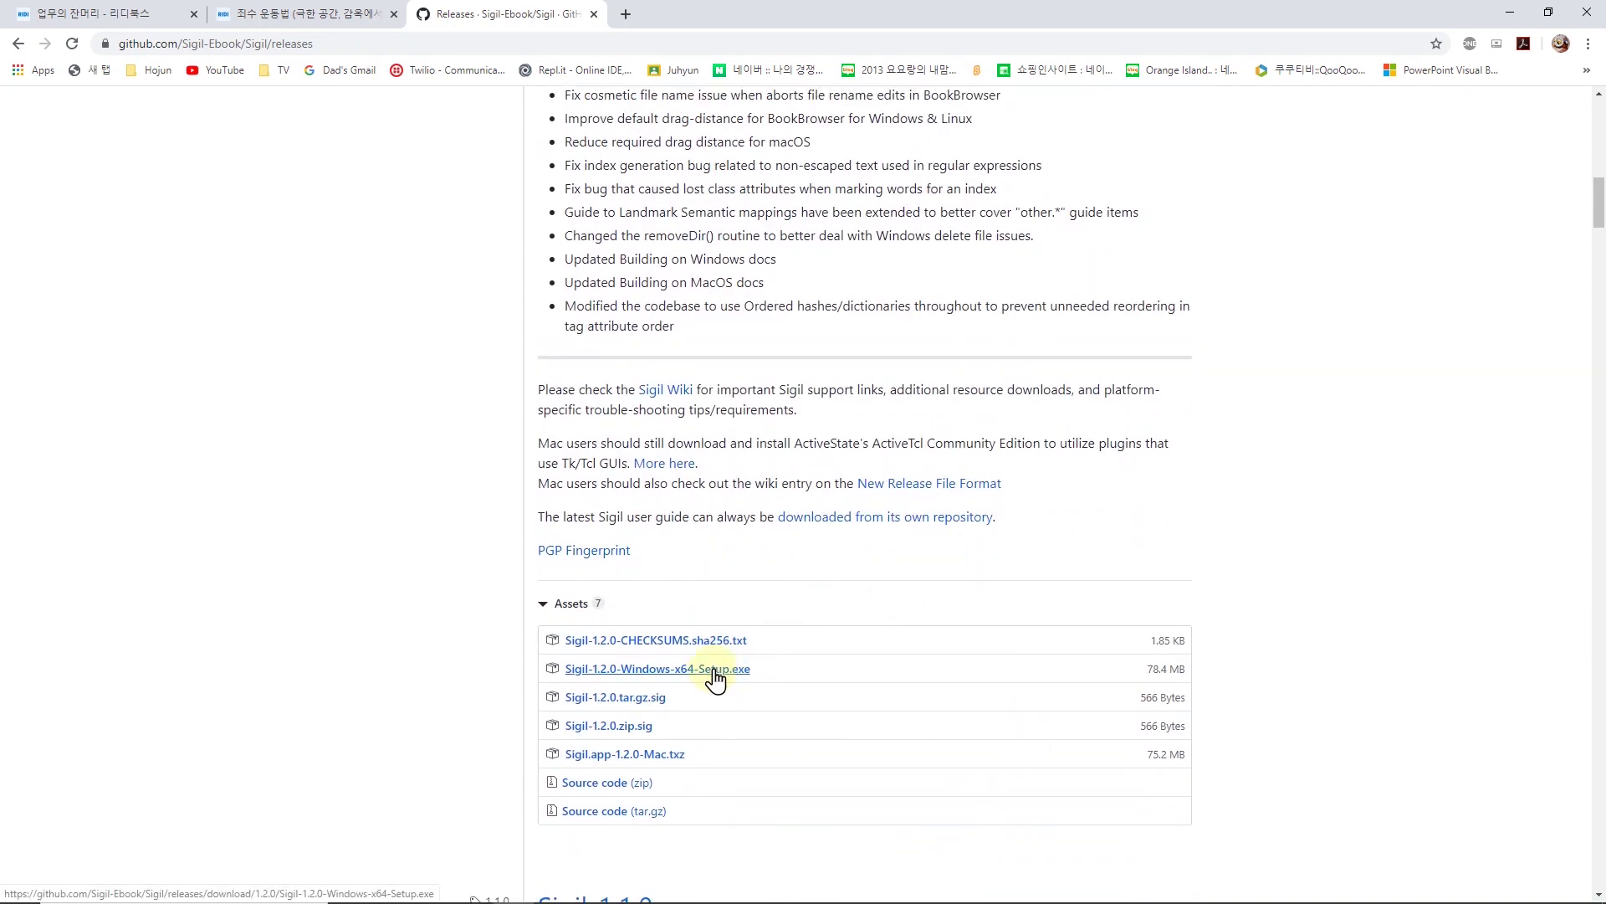
click(697, 669)
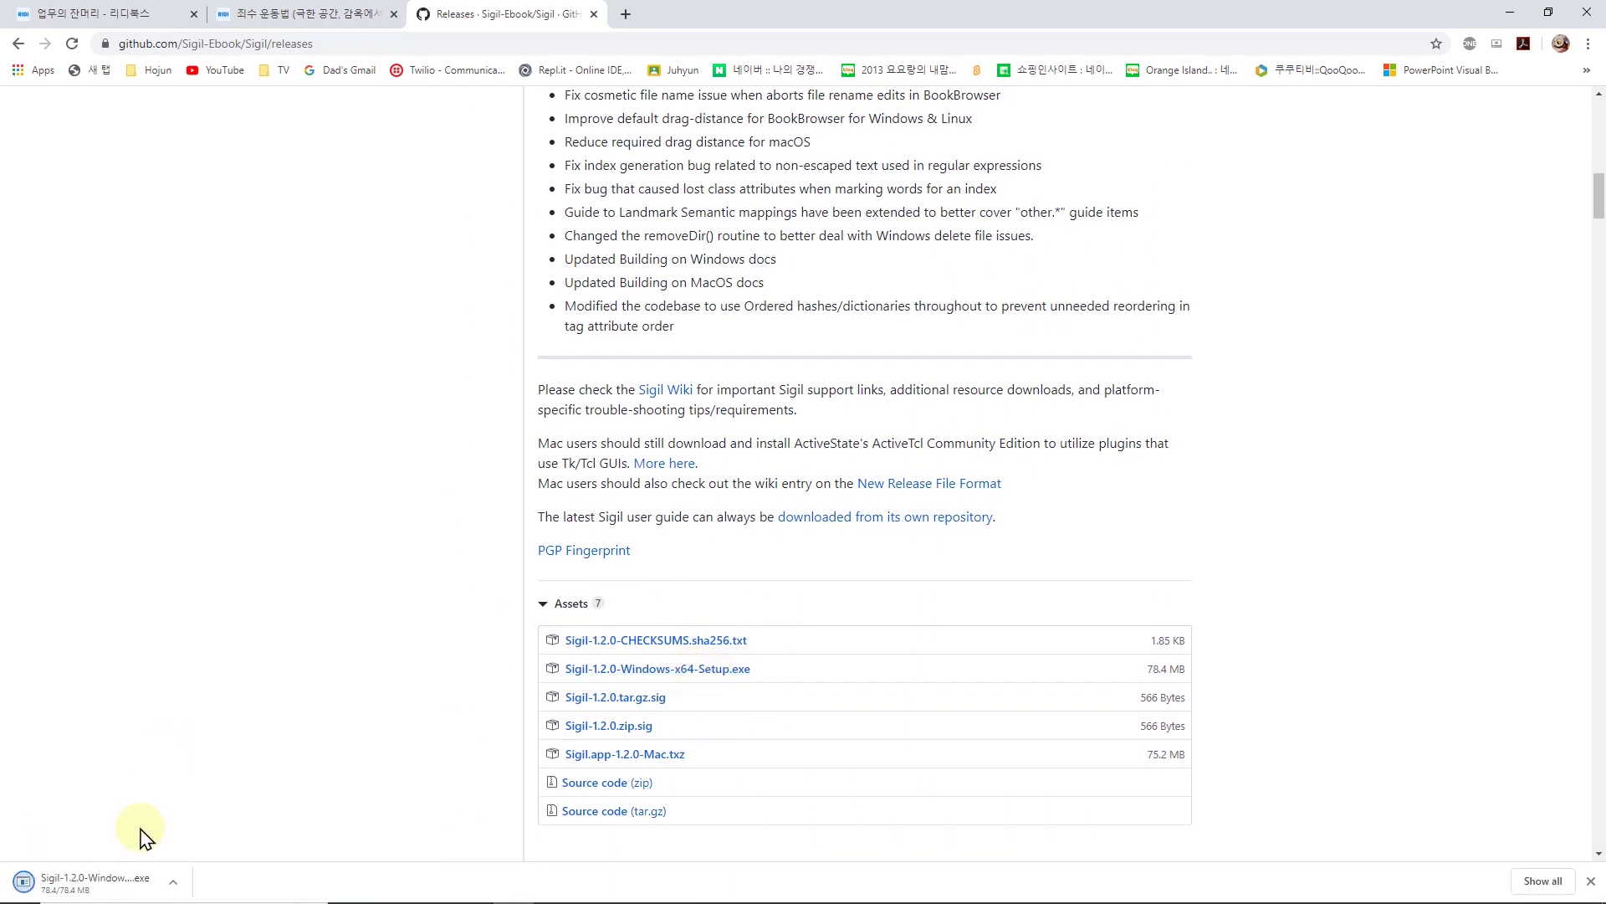
Step: Run the downloaded Sigil installer and proceed with the default destination folder under Program Files
click(109, 887)
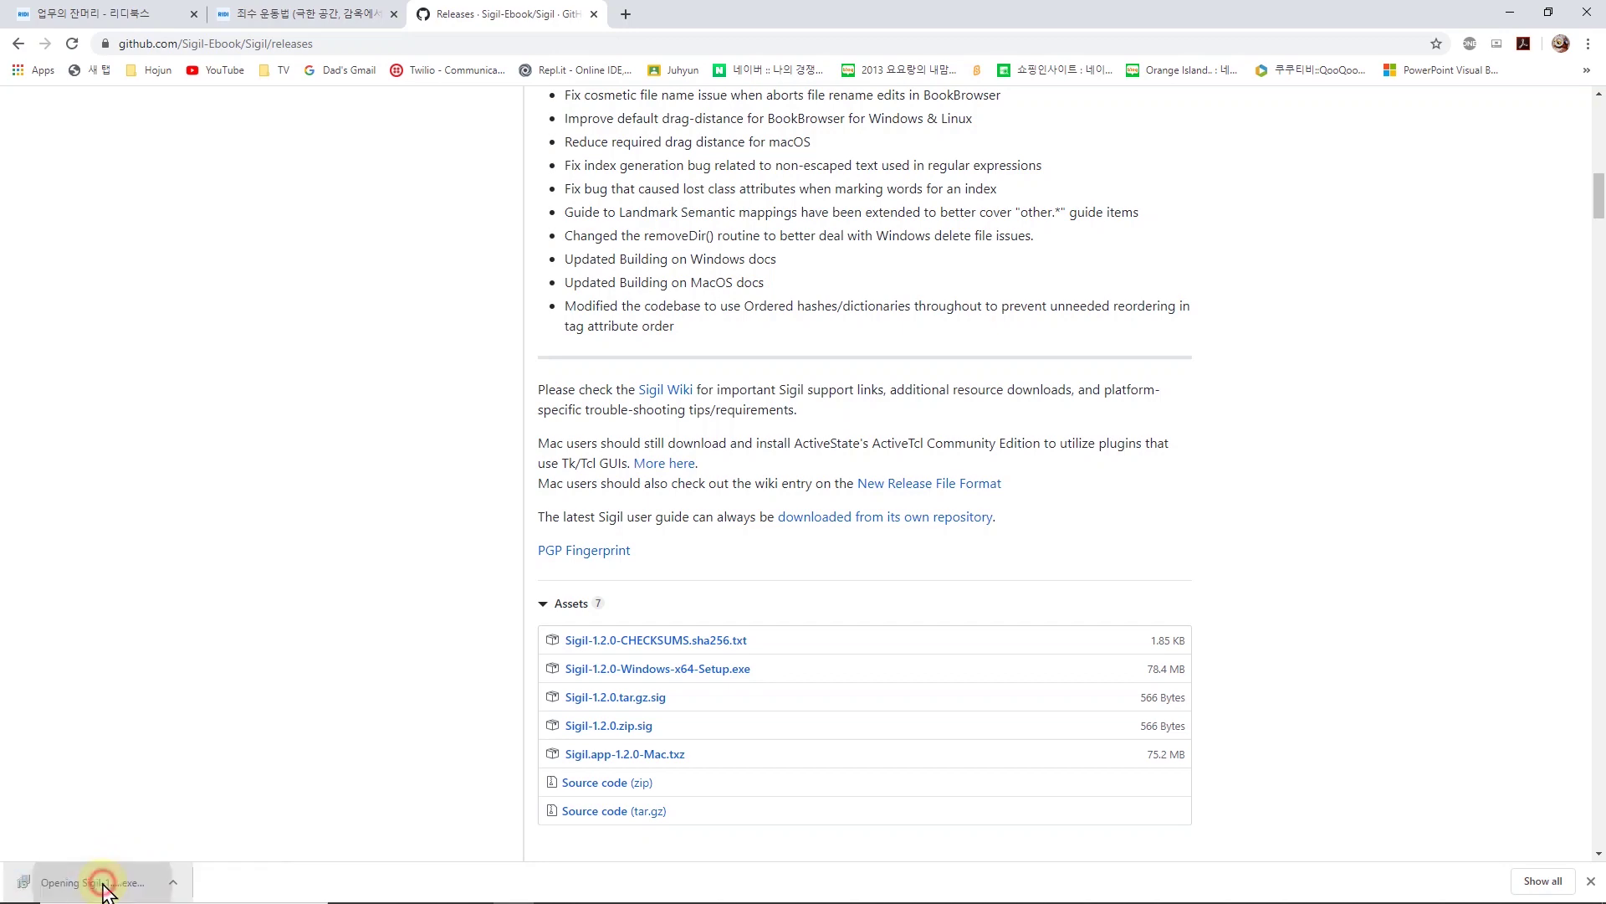
click(623, 537)
click(888, 596)
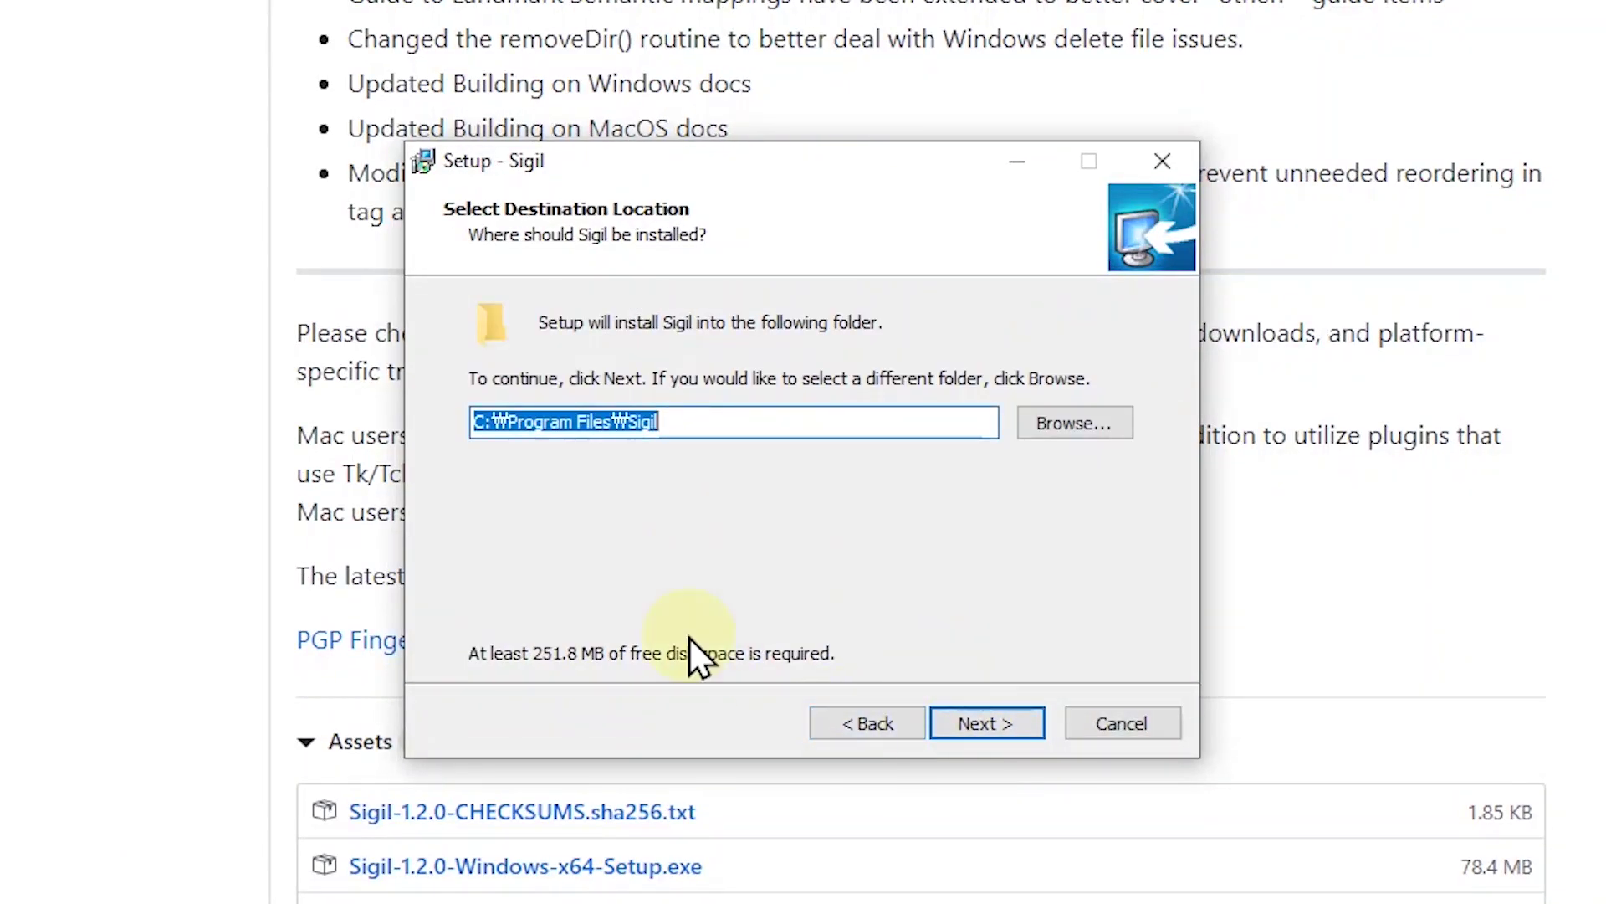
click(982, 724)
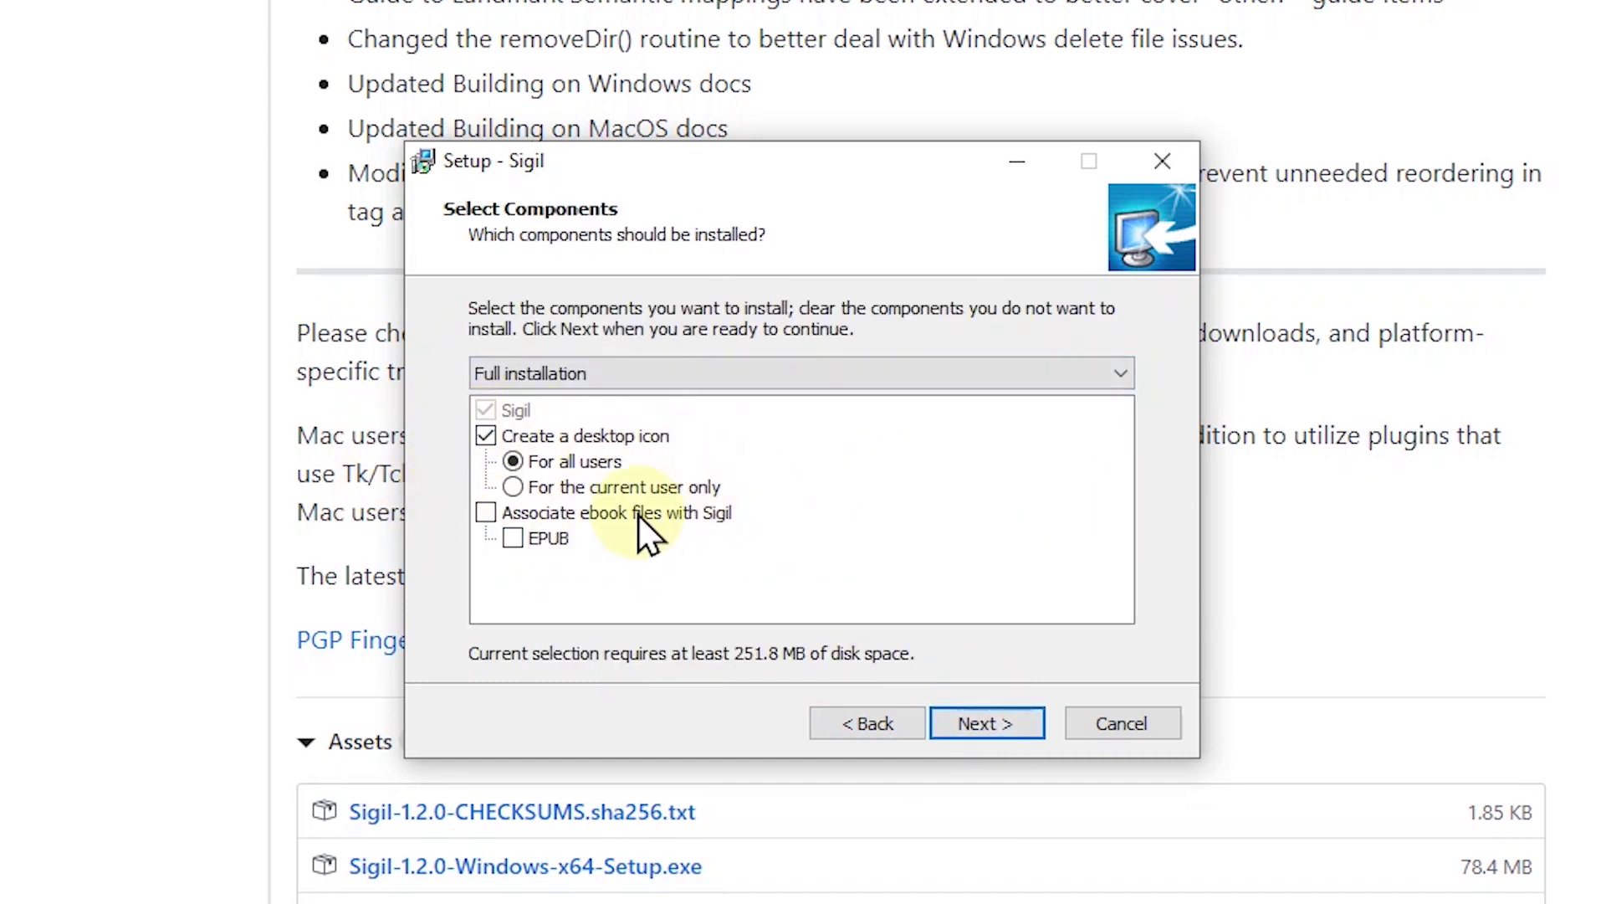
Step: Associate EPUB ebook files with Sigil, keep the default Start menu folder name and complete the installation
click(487, 514)
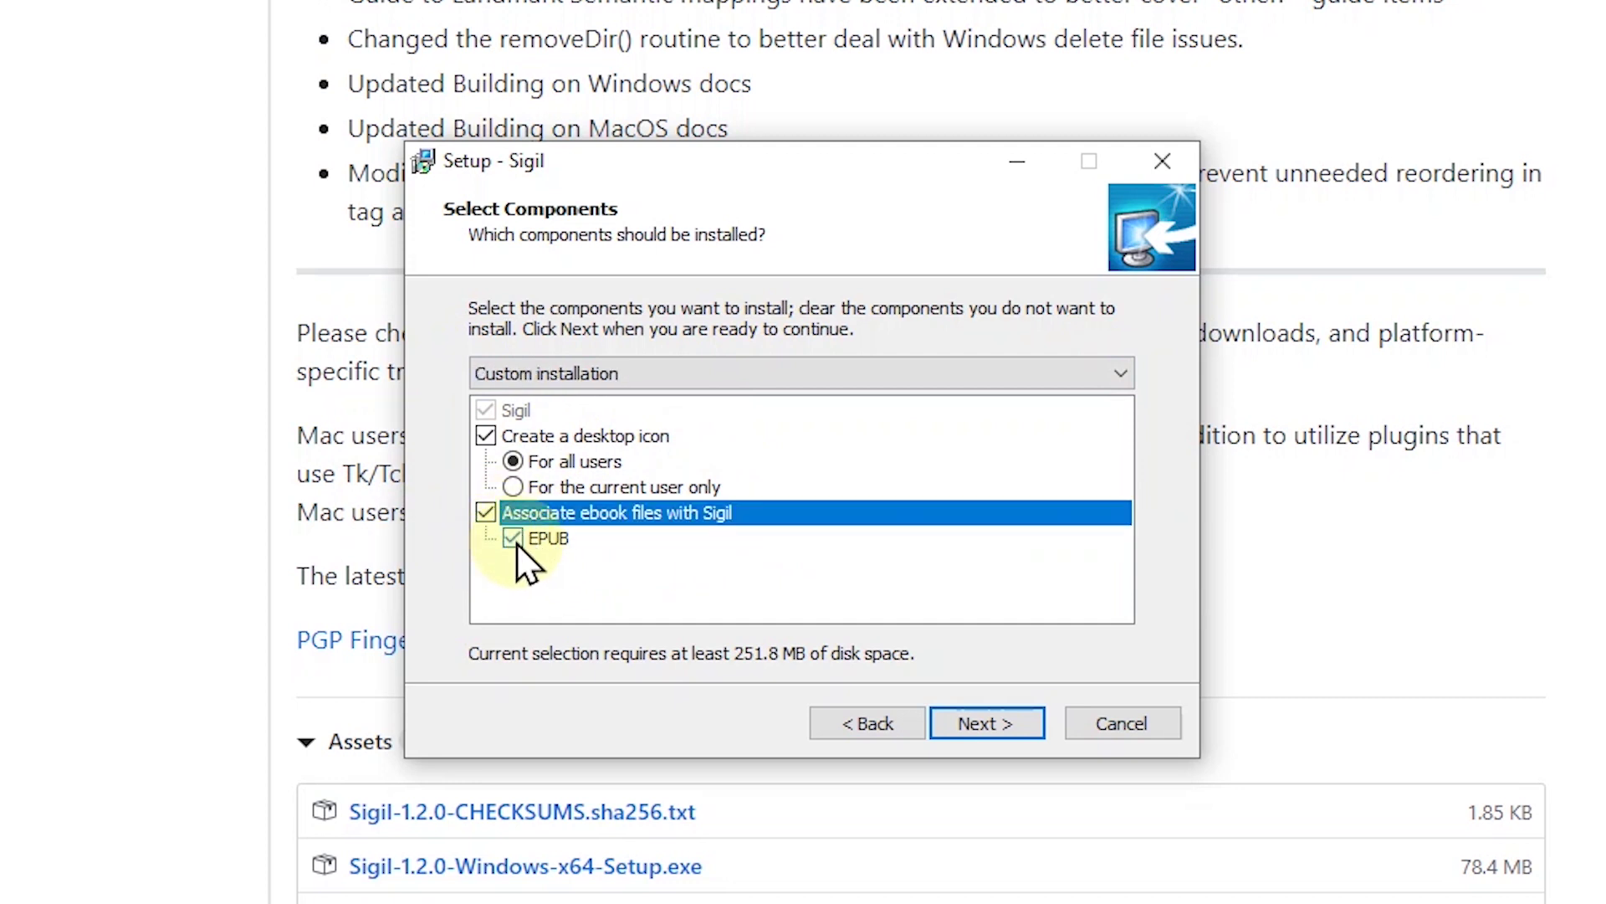
click(984, 723)
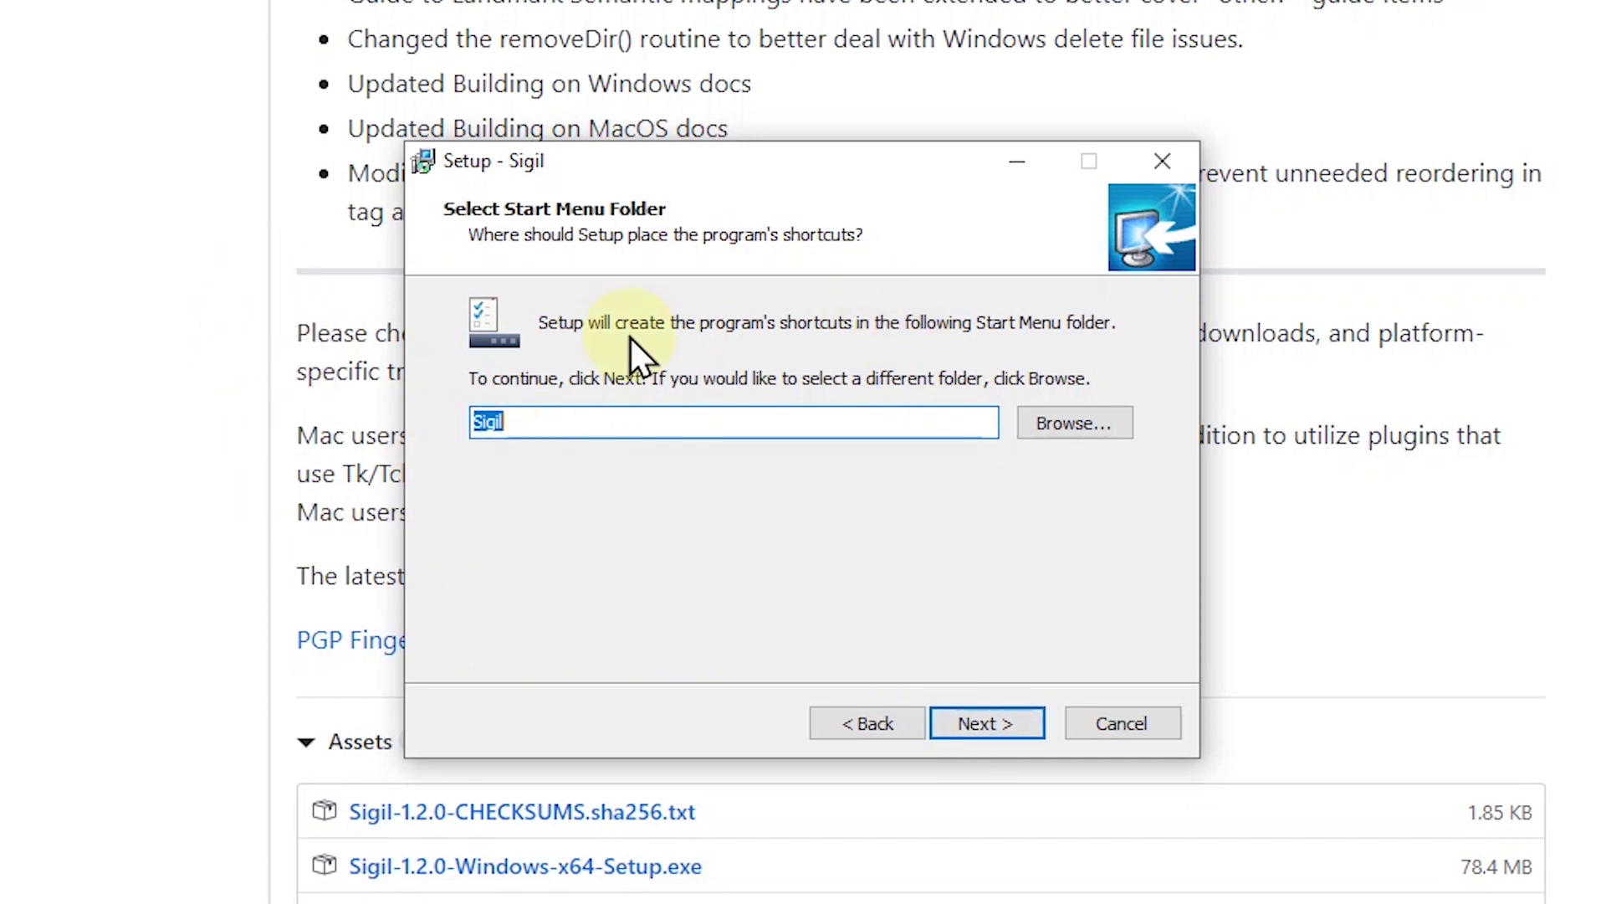
click(1011, 717)
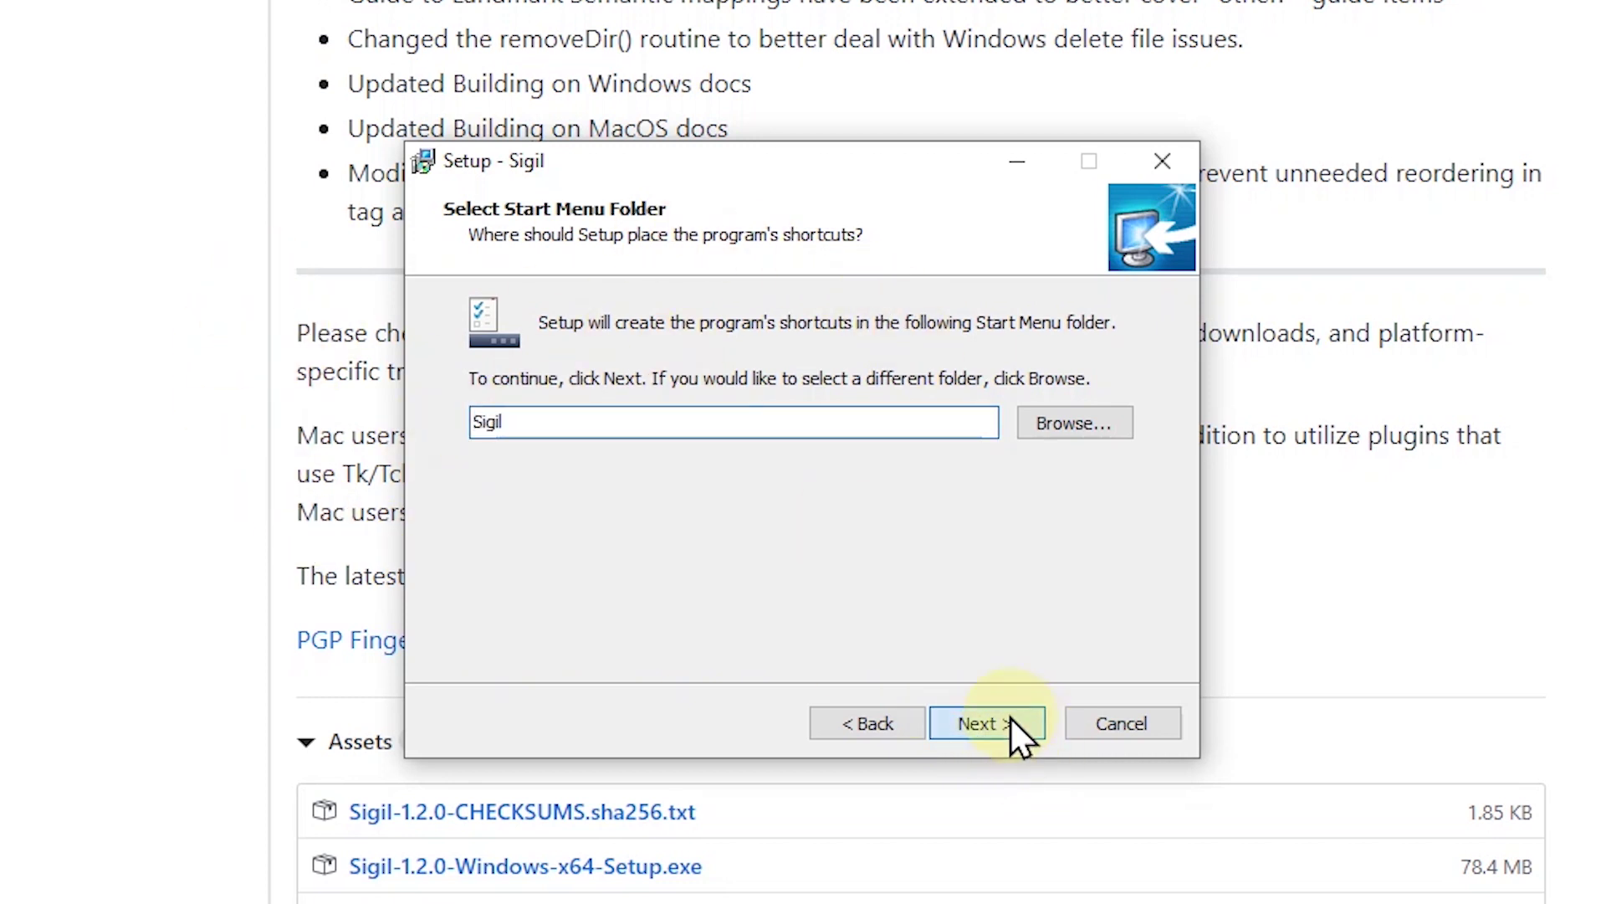
click(1002, 721)
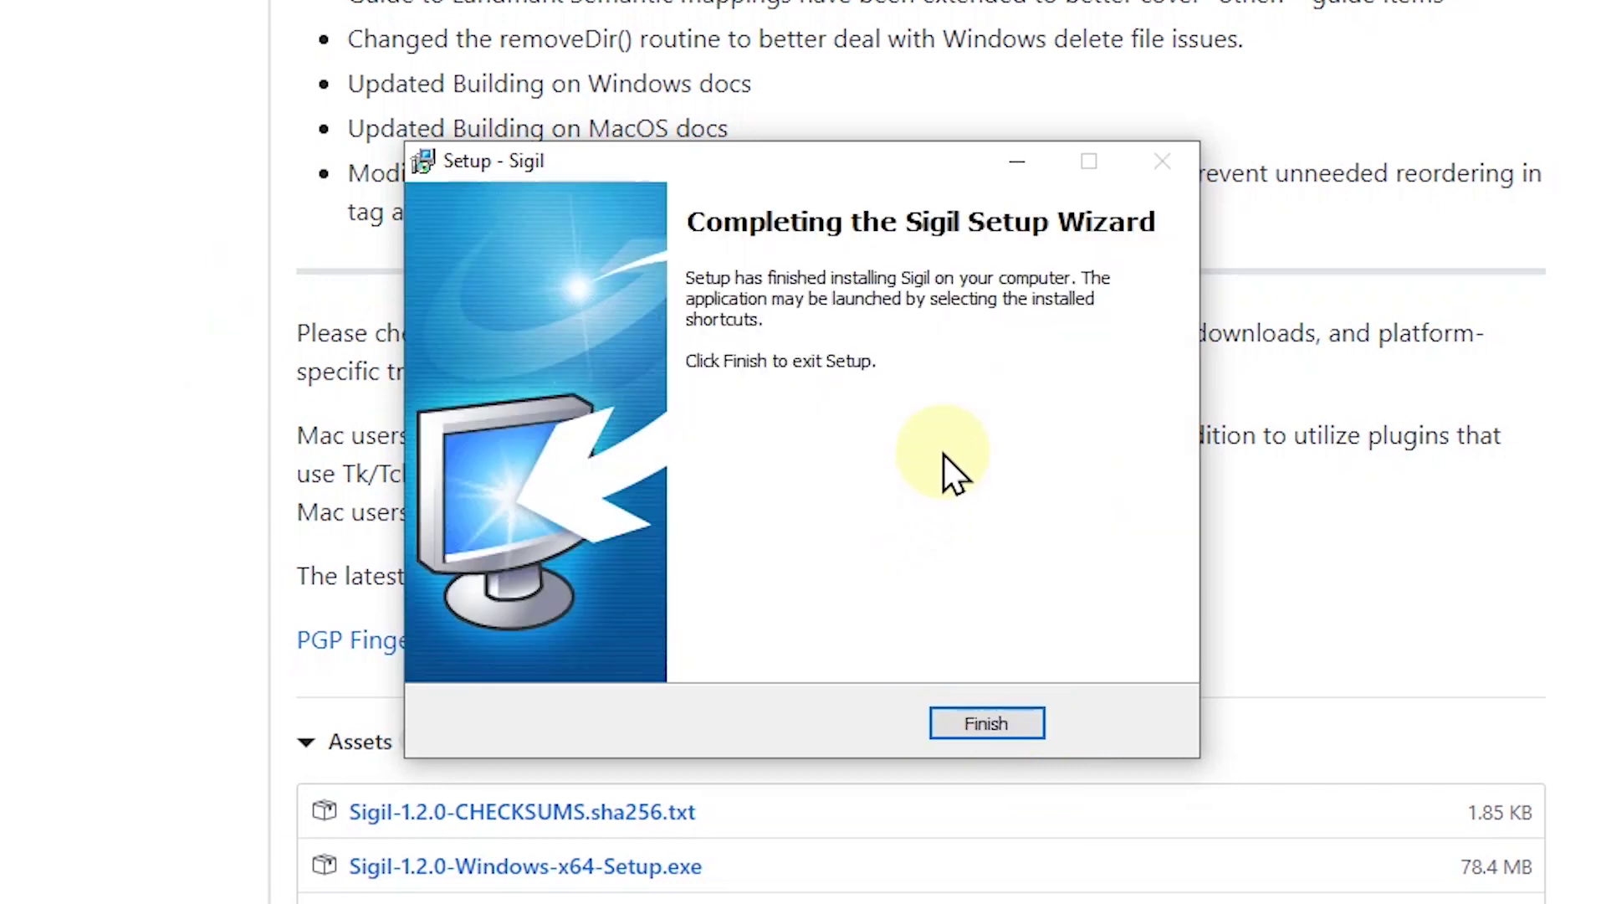
click(1012, 733)
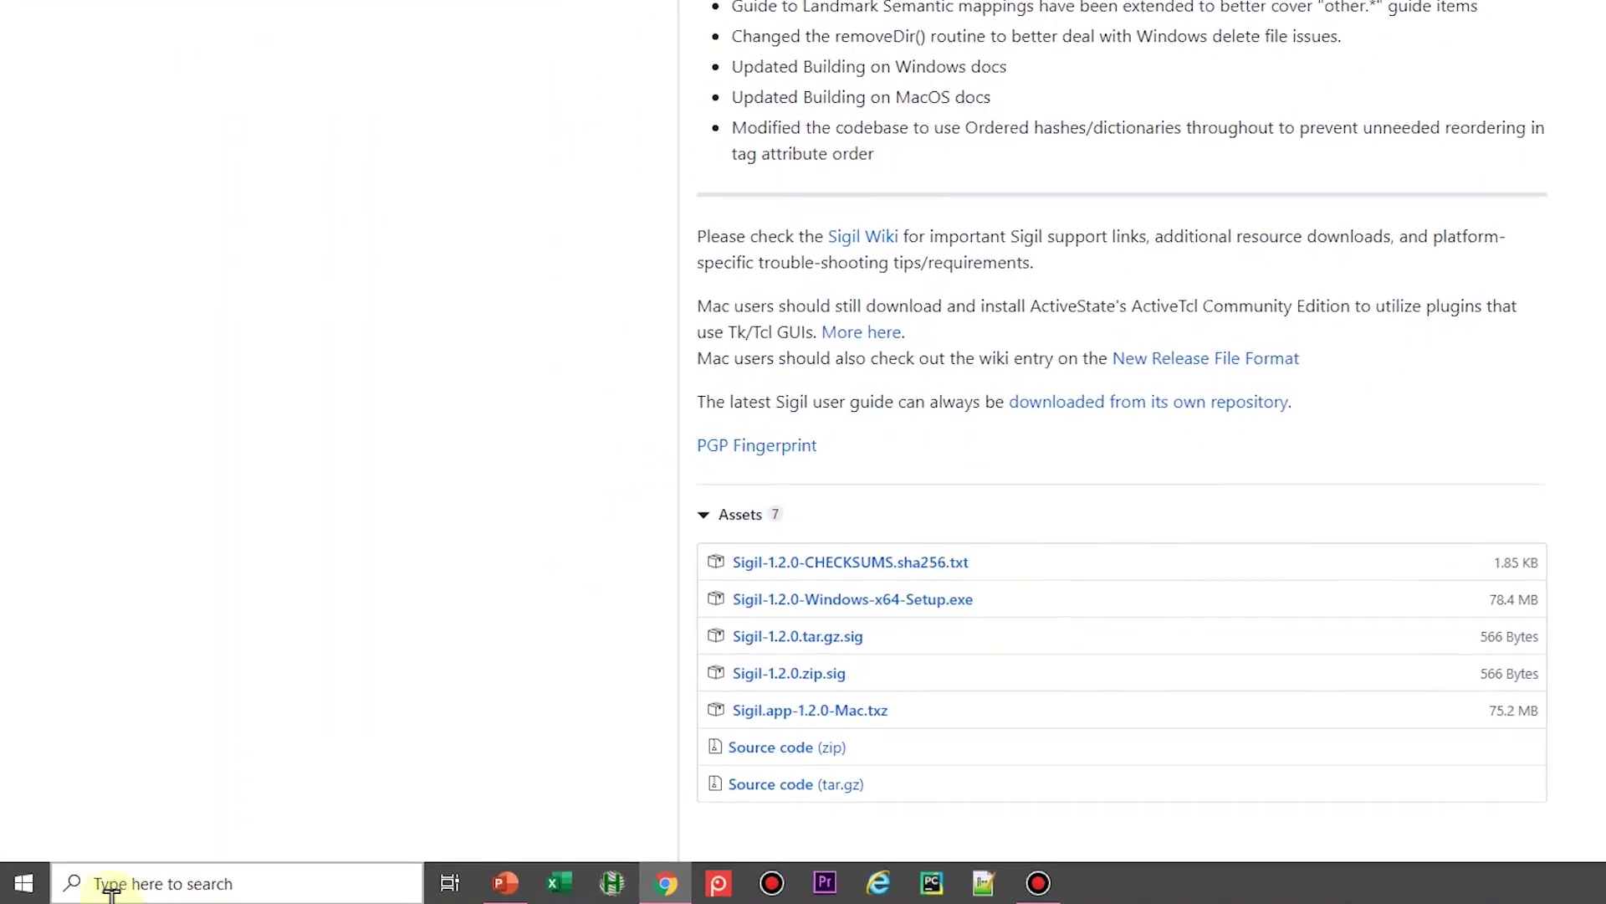
Step: Launch the newly installed Sigil program from its Sigil application folder
click(19, 880)
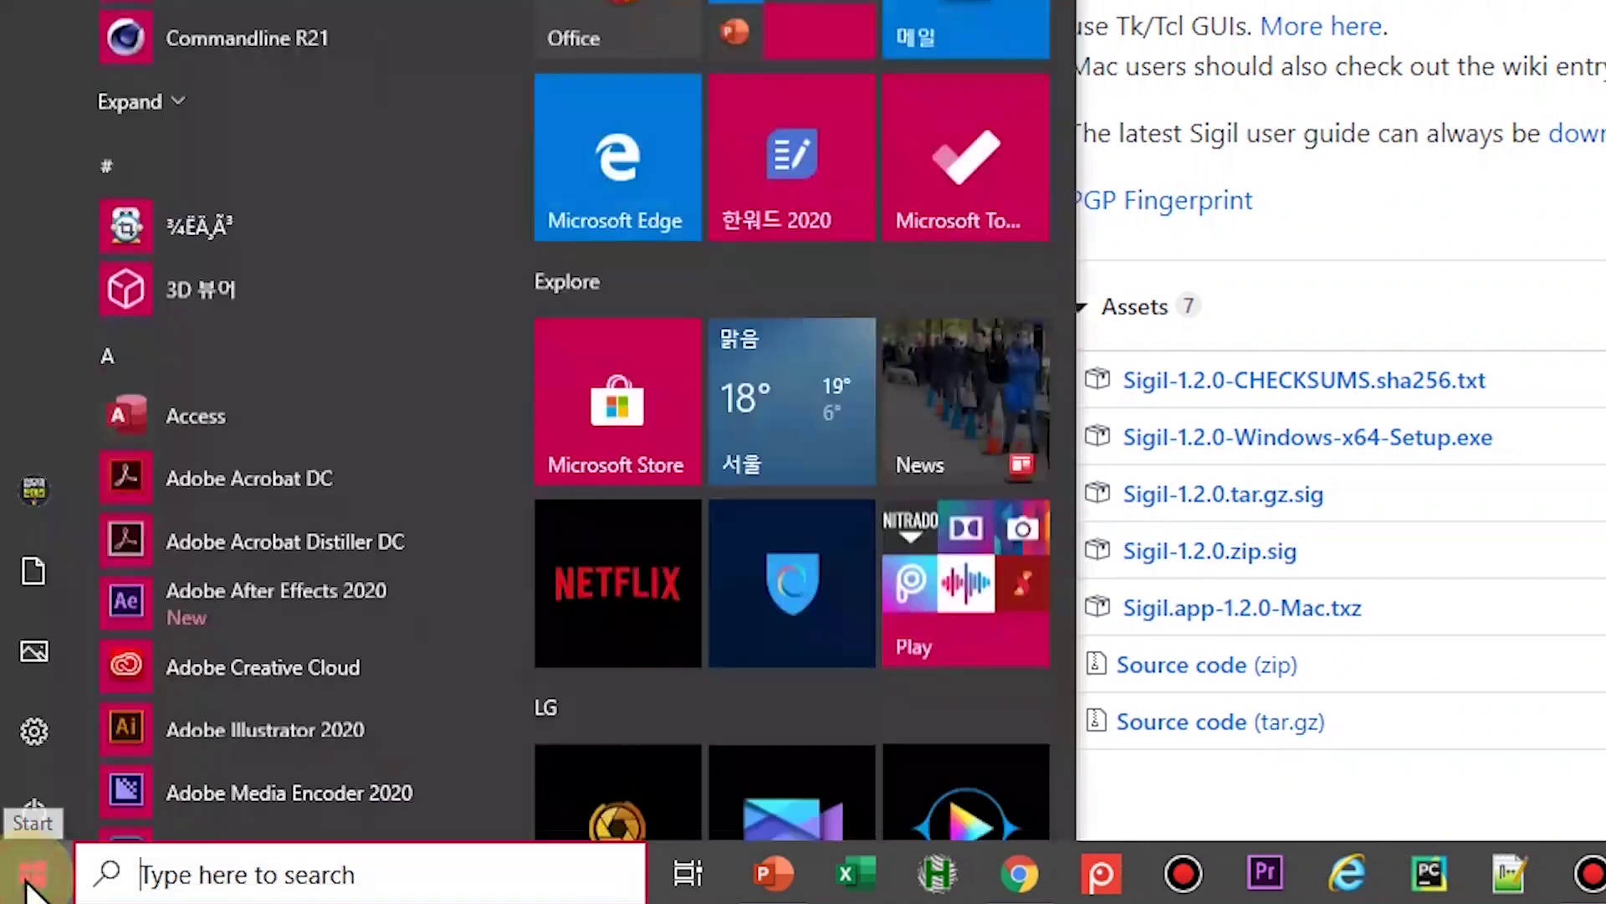
scroll(251, 393, down, 10)
click(175, 405)
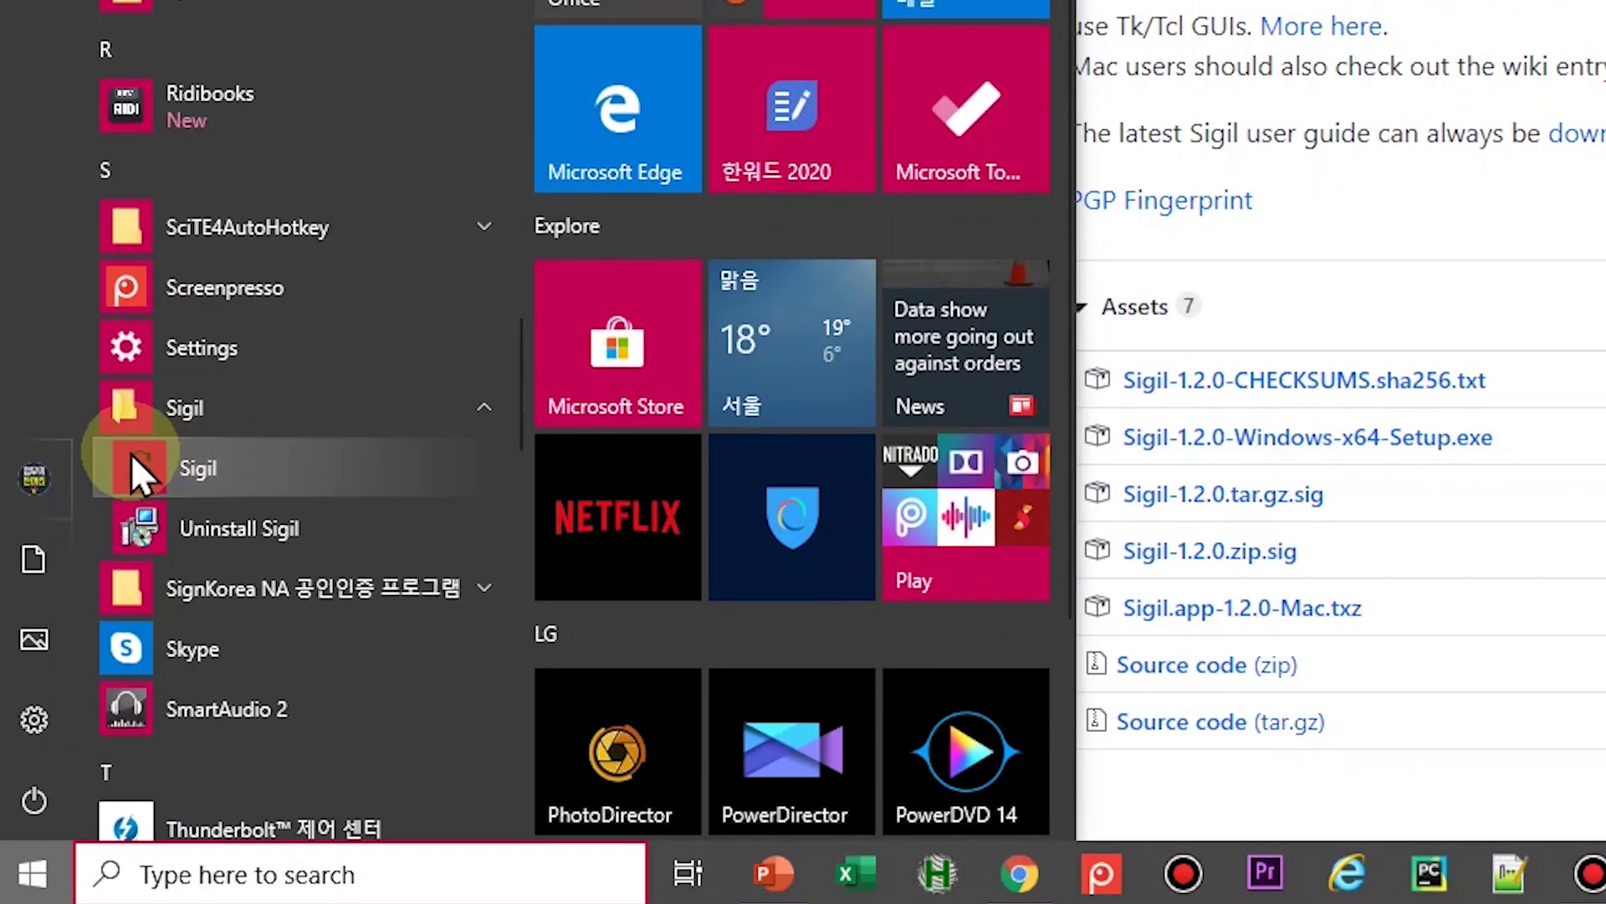
click(134, 464)
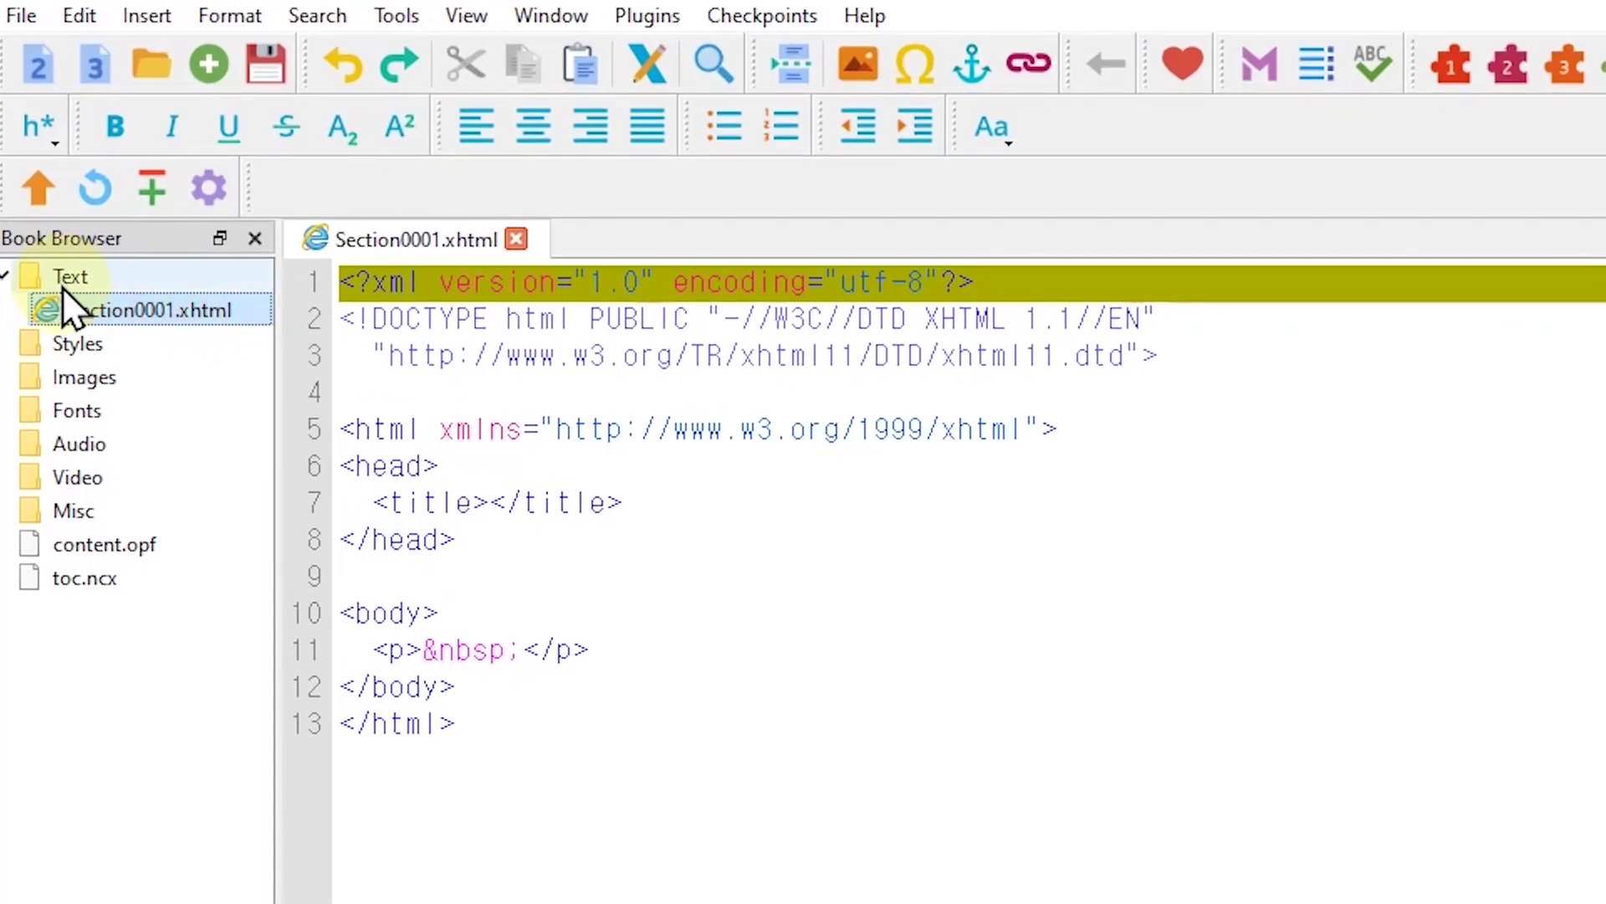
Step: Examine the code of Section0001.xhtml, highlighting the opening head tag and the closing head tag in turn
click(127, 316)
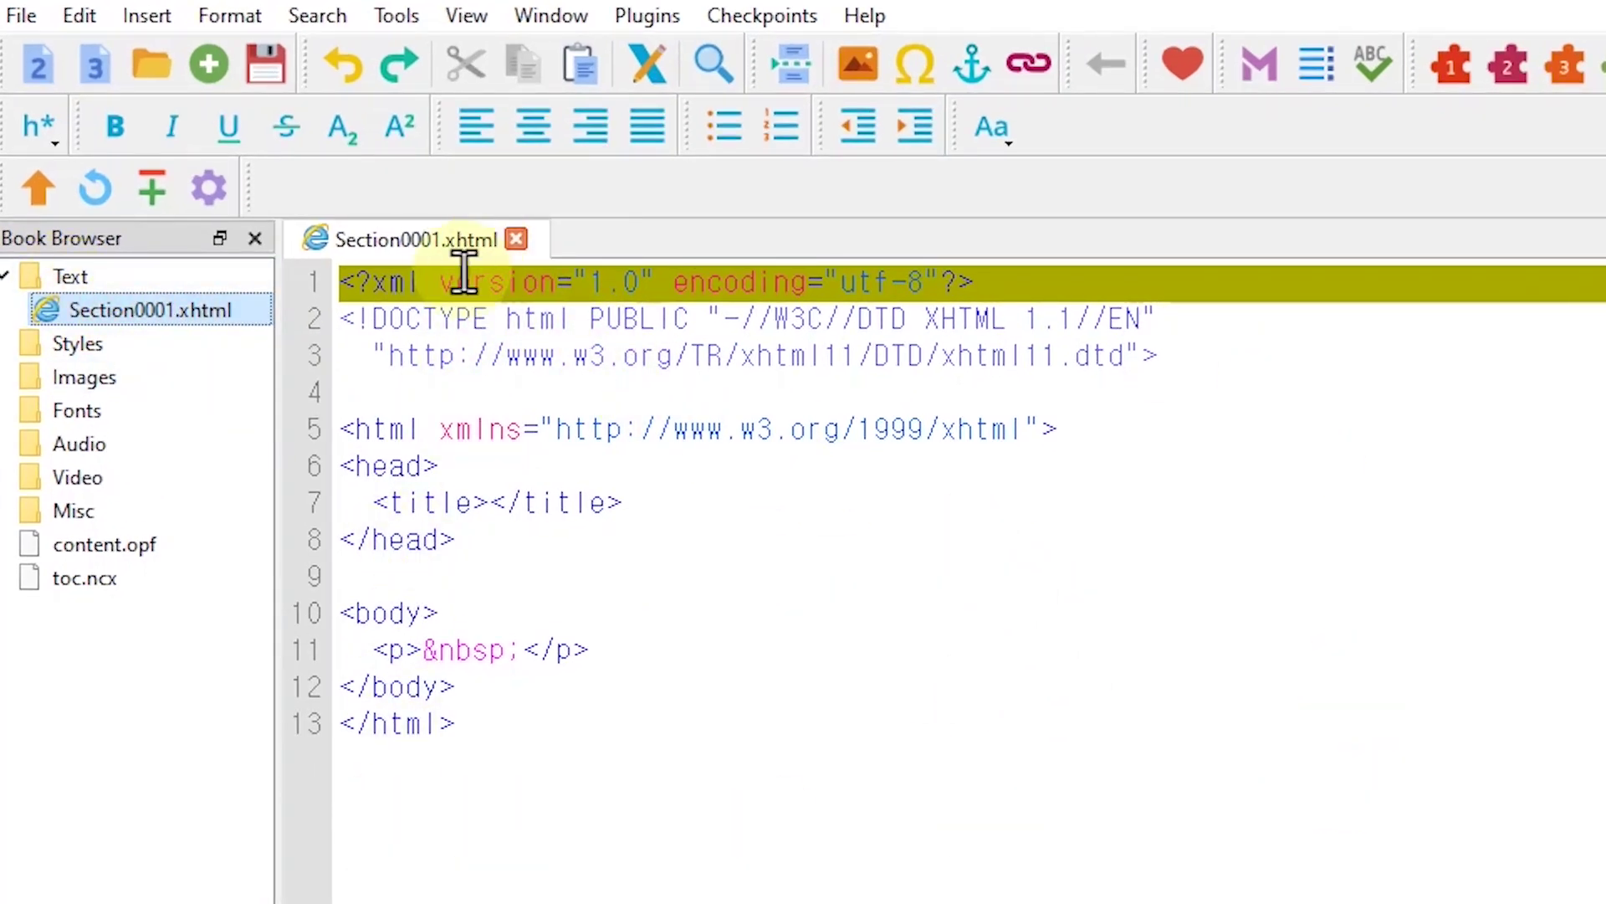
click(484, 472)
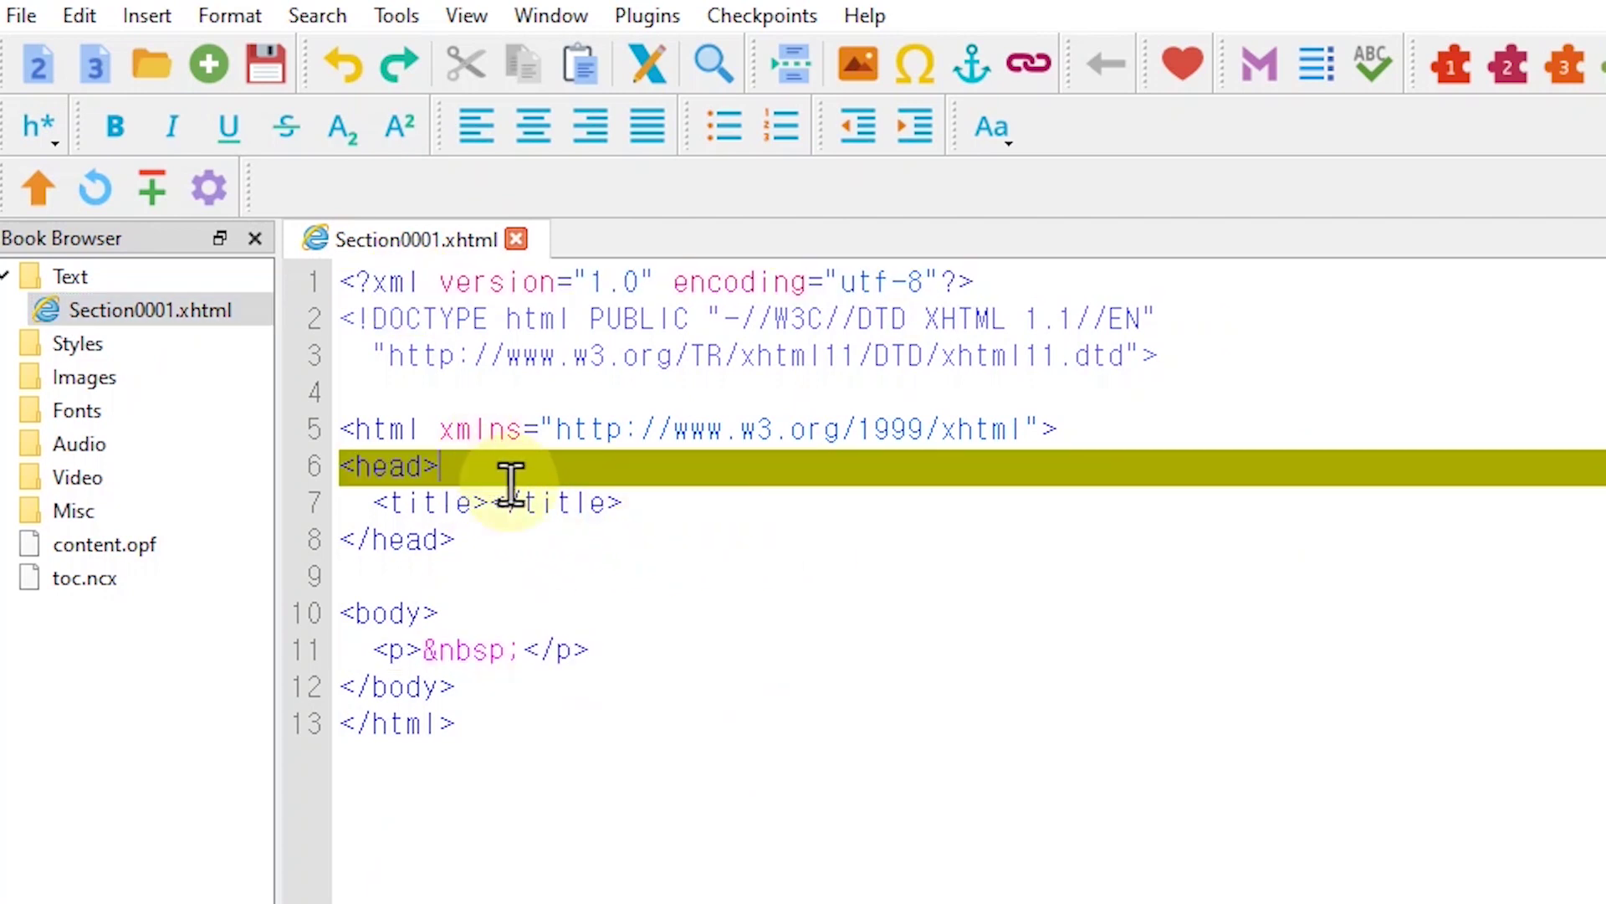
drag(441, 466, 312, 466)
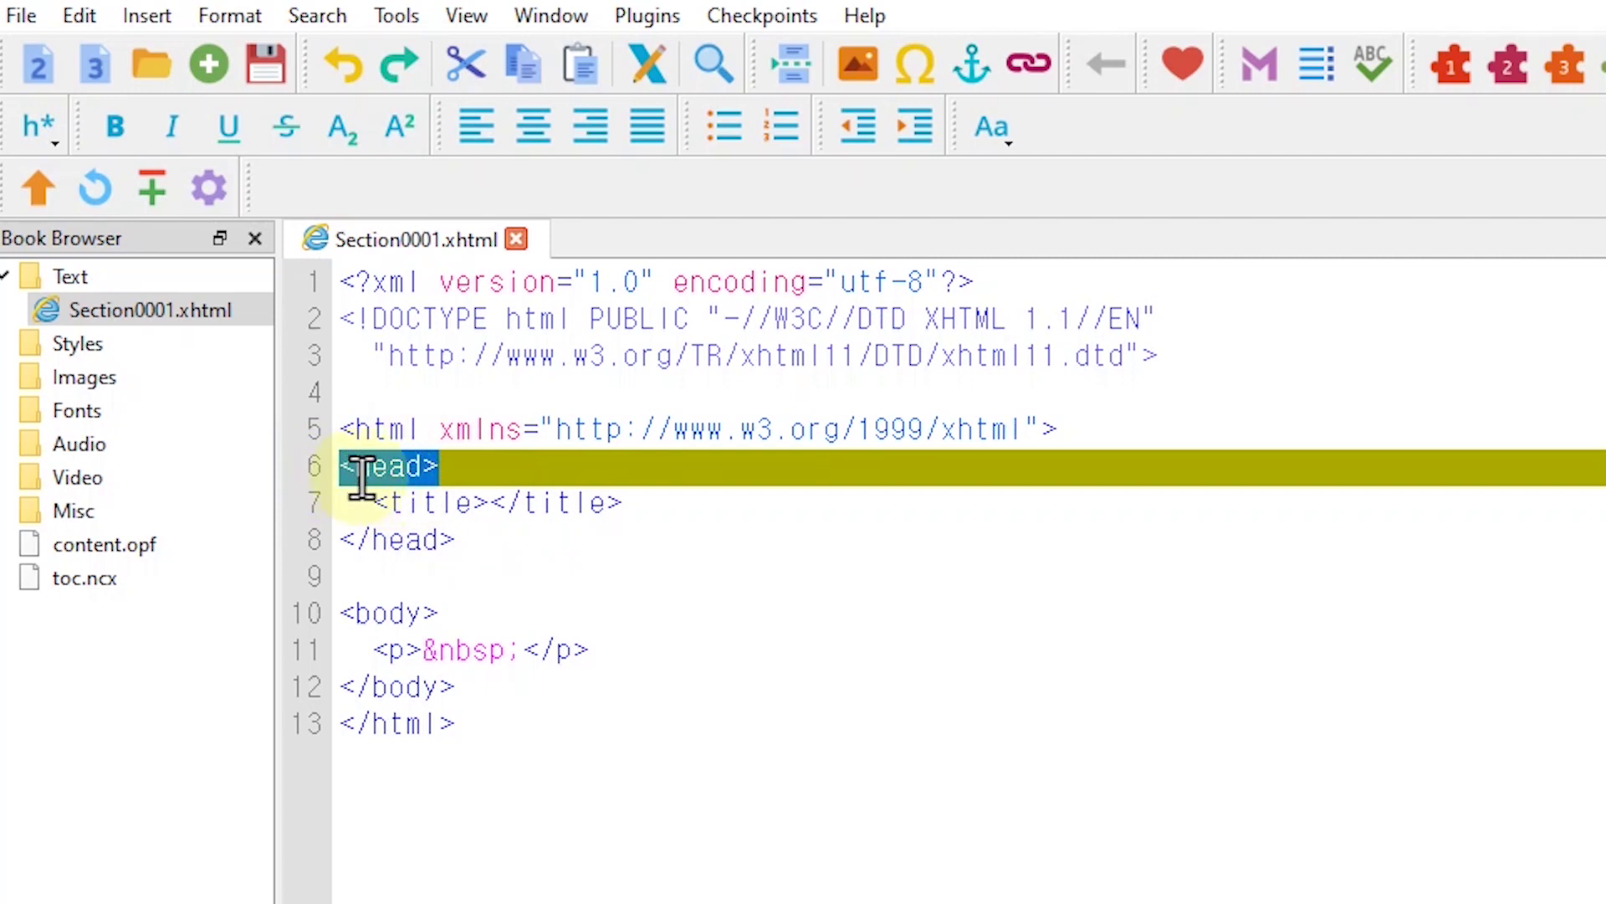
click(499, 542)
drag(508, 548, 305, 544)
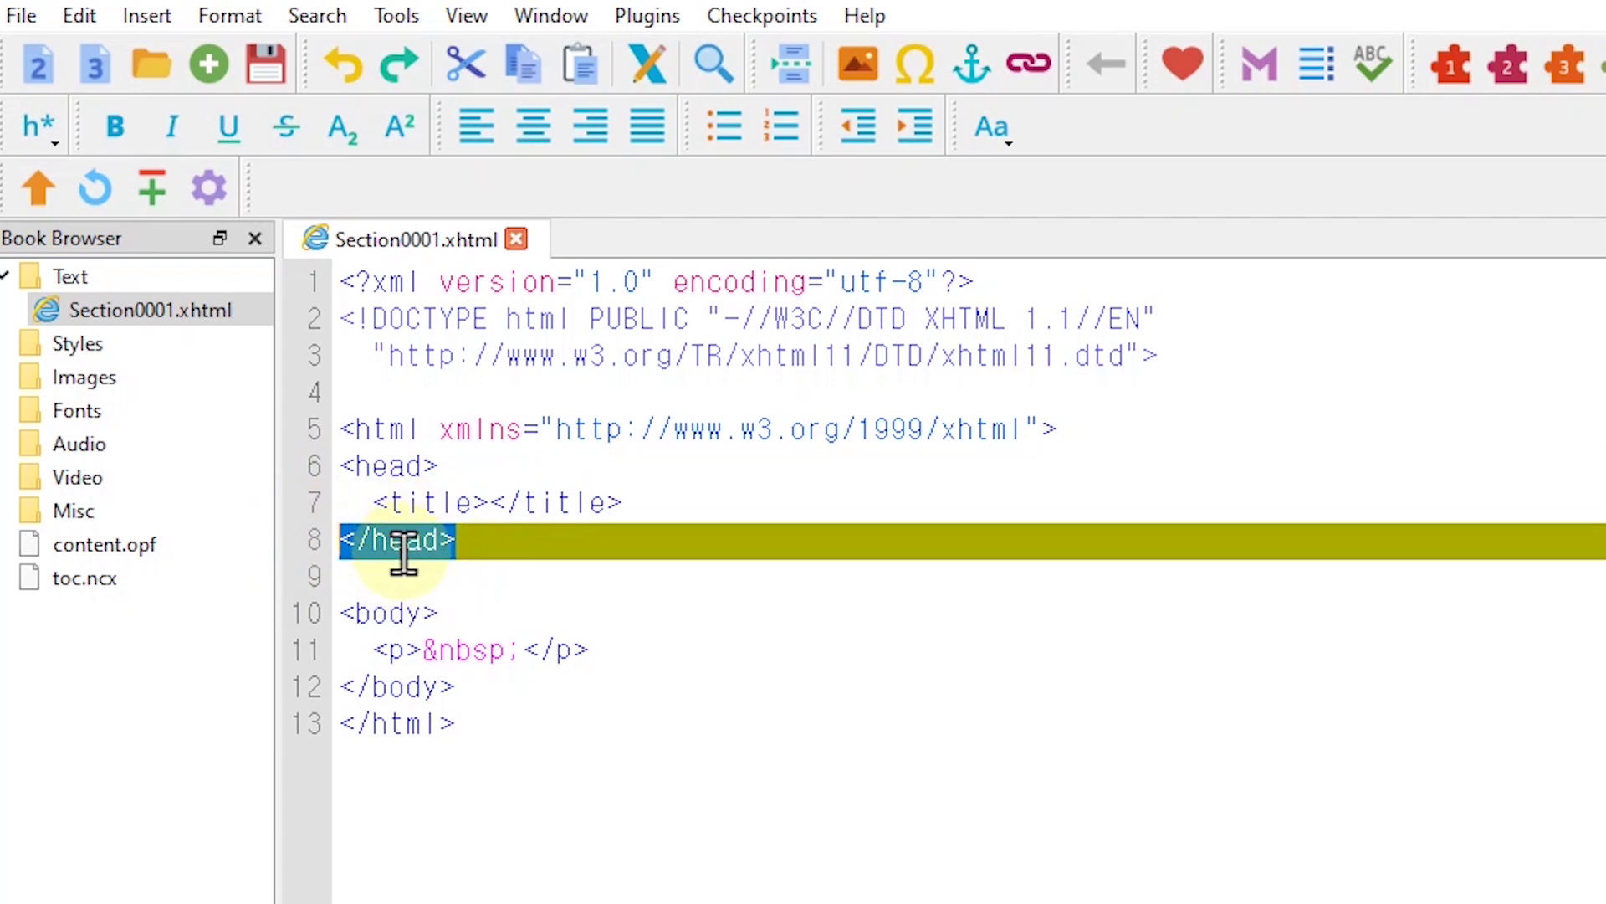
Step: Add a new line below the paragraph in the body and insert an empty Heading 1 element on it
click(791, 649)
key(Return)
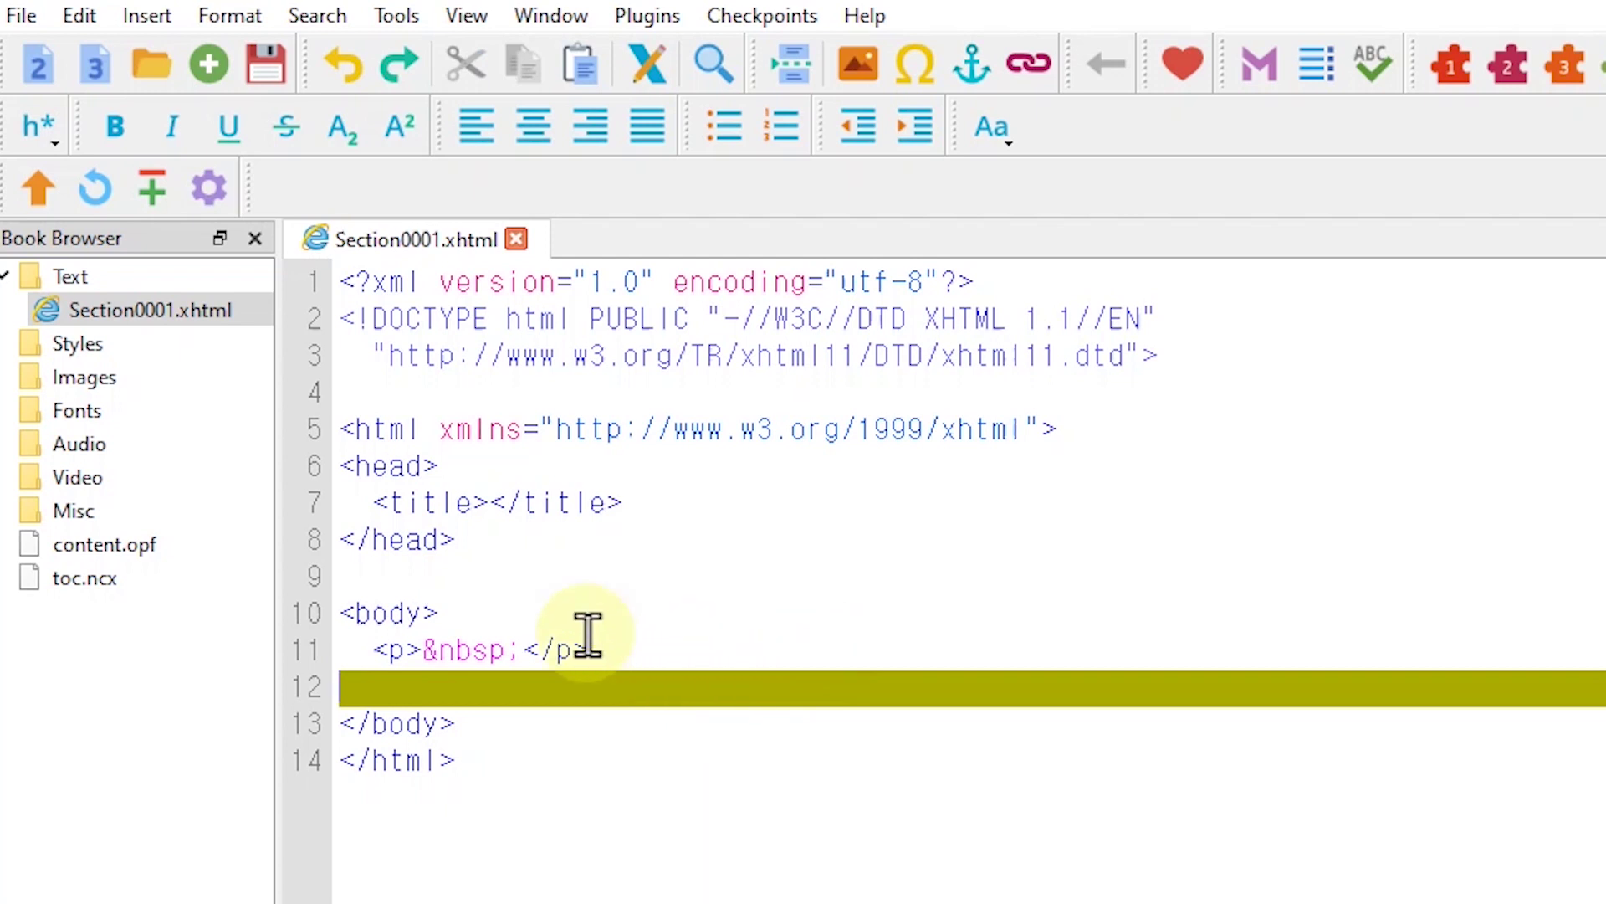
click(50, 127)
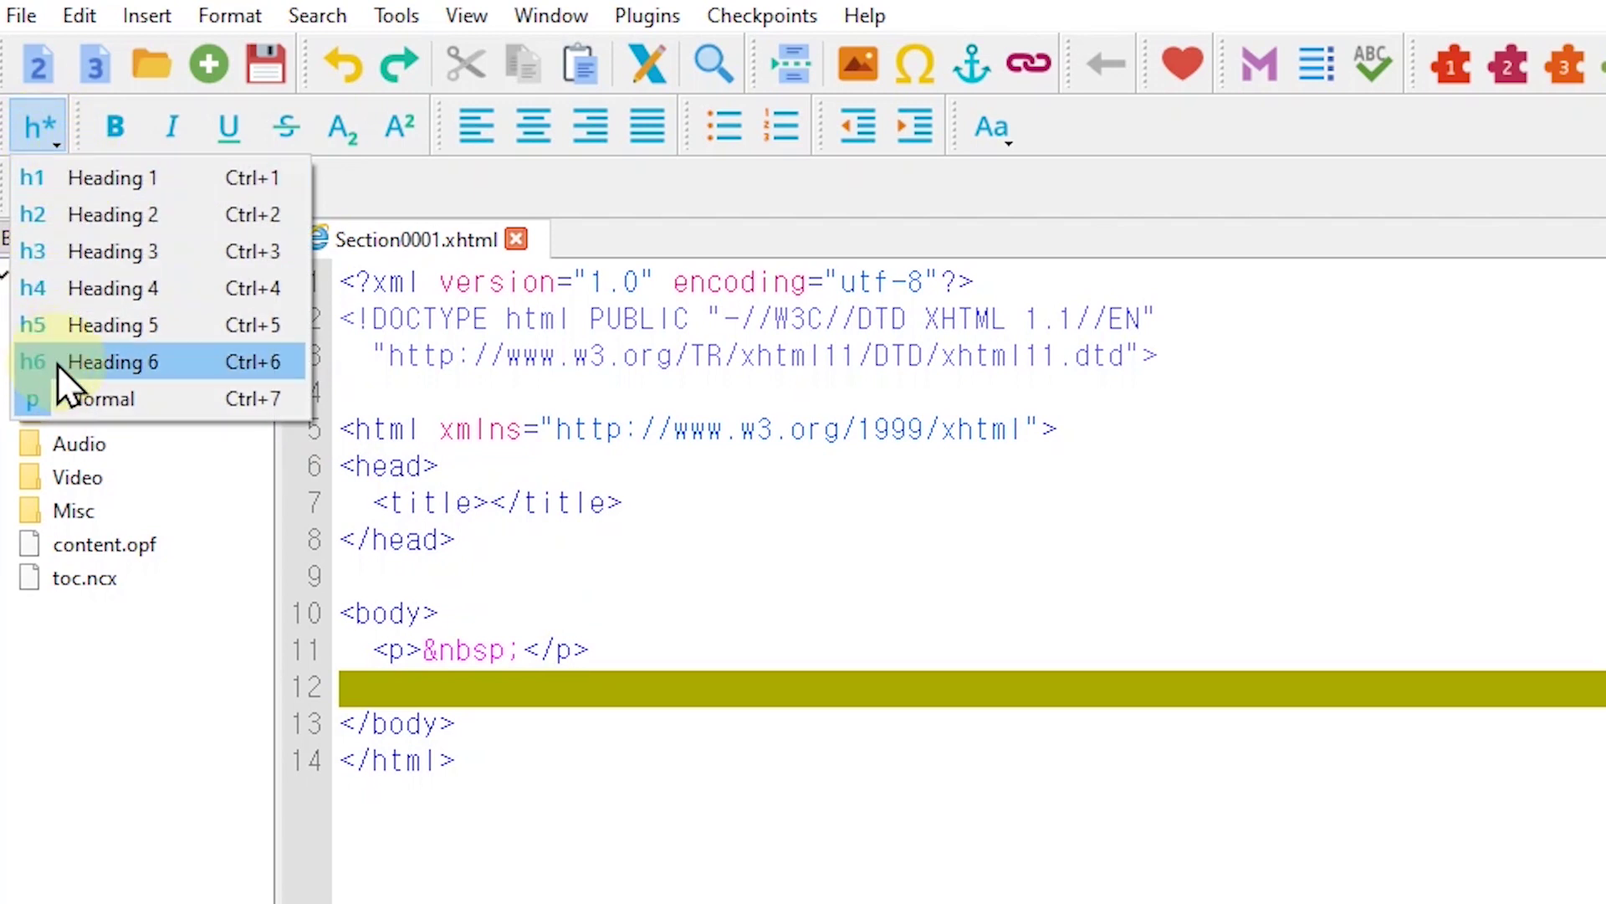
click(782, 665)
click(682, 679)
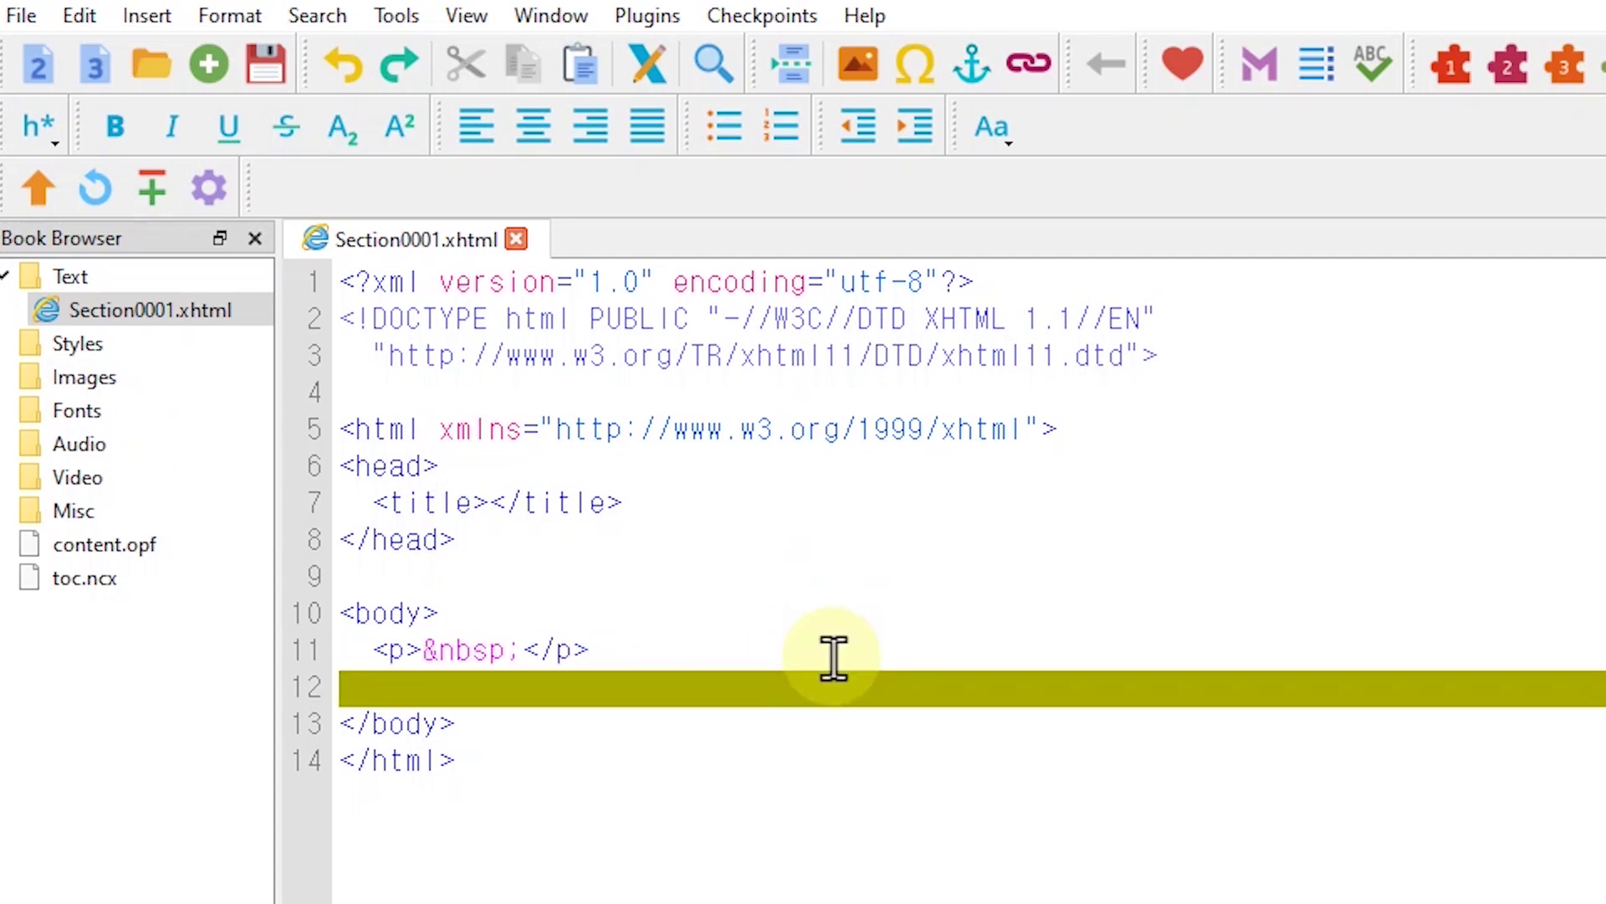
click(29, 126)
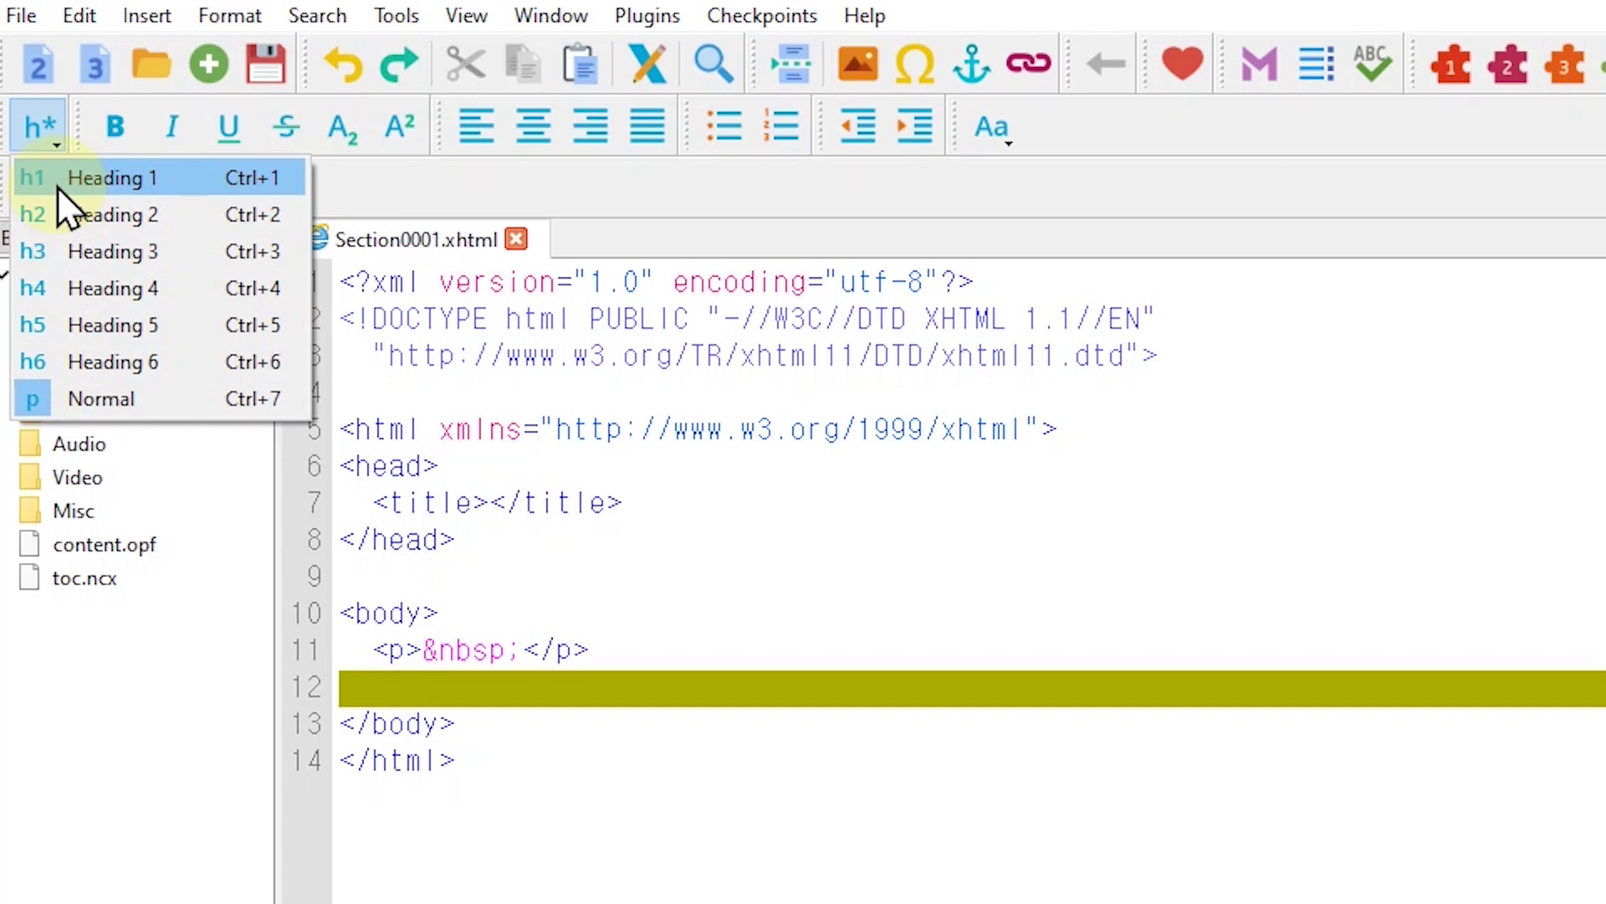
click(106, 179)
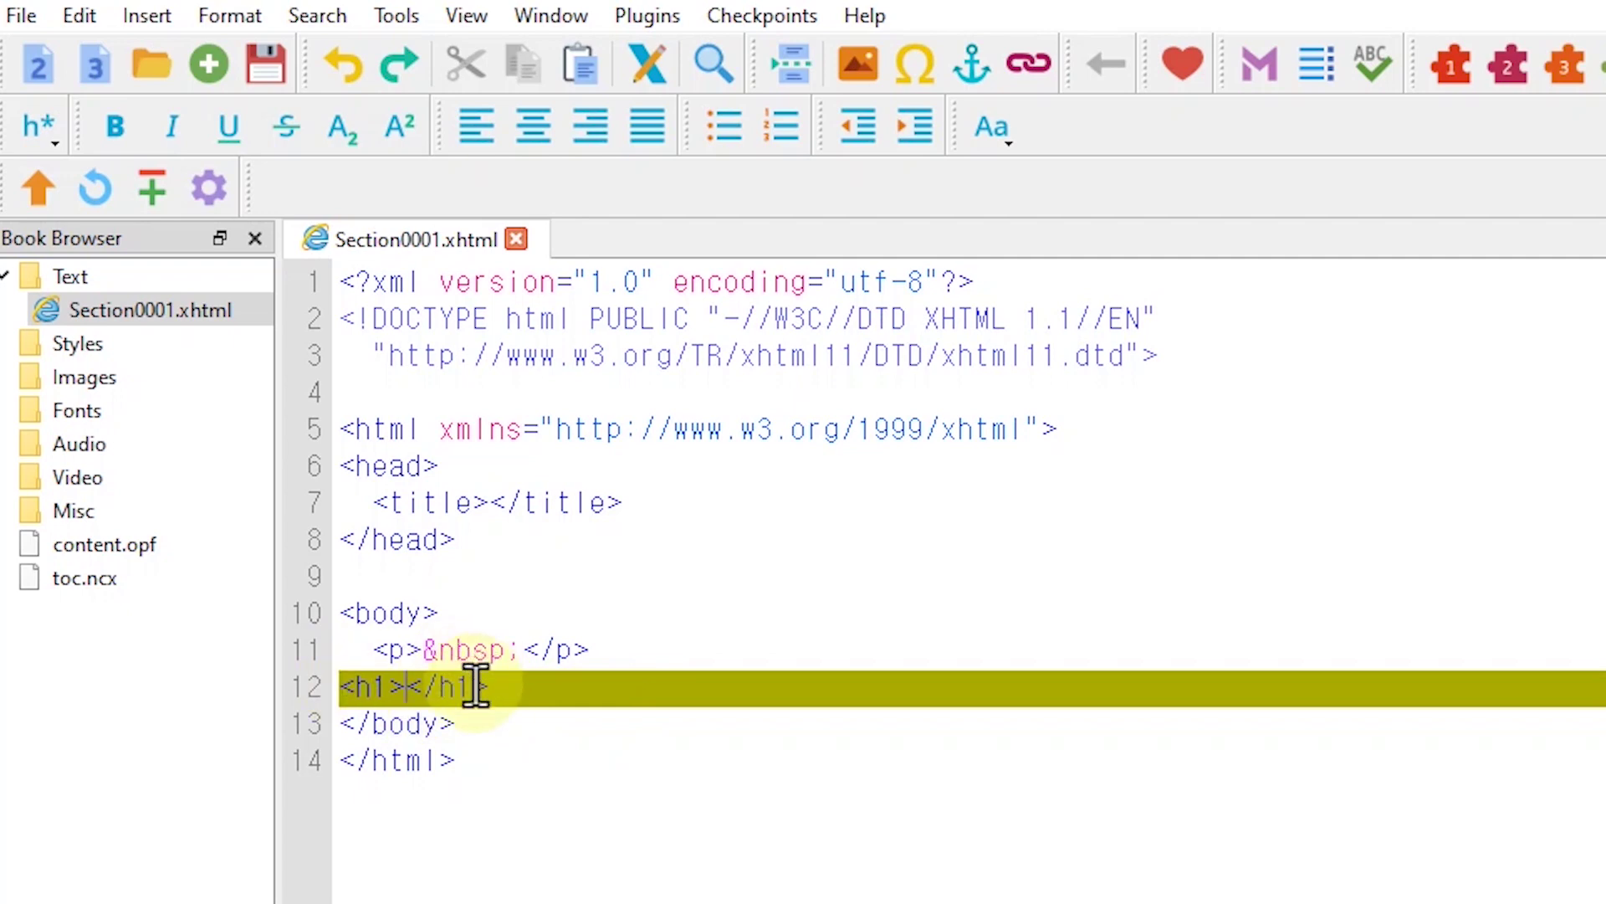
click(900, 683)
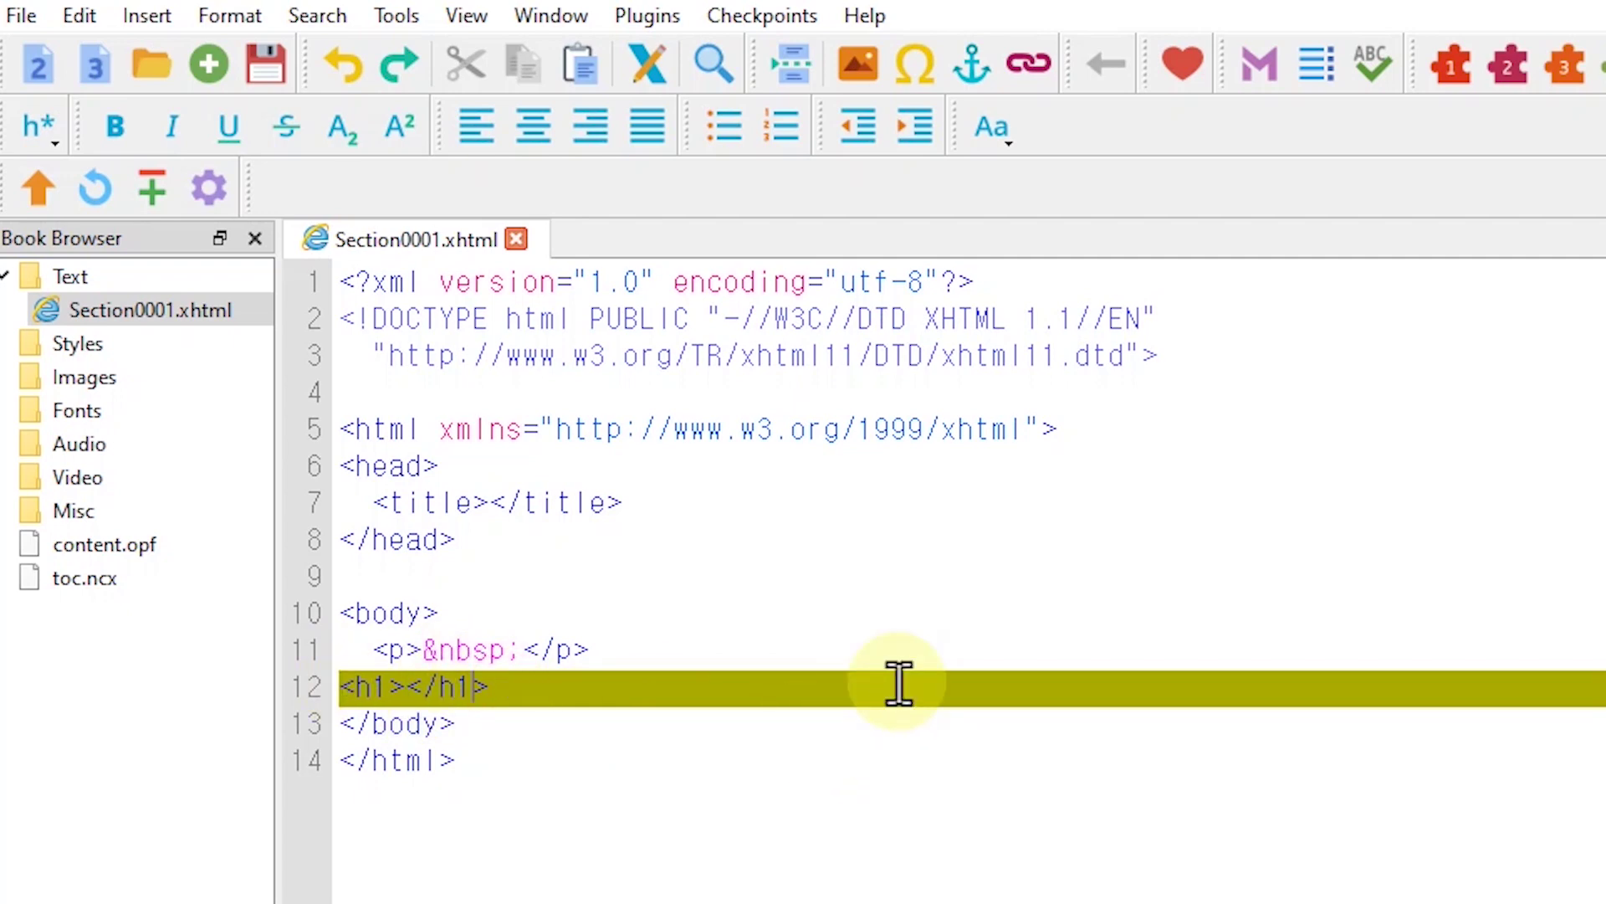
text(0. )
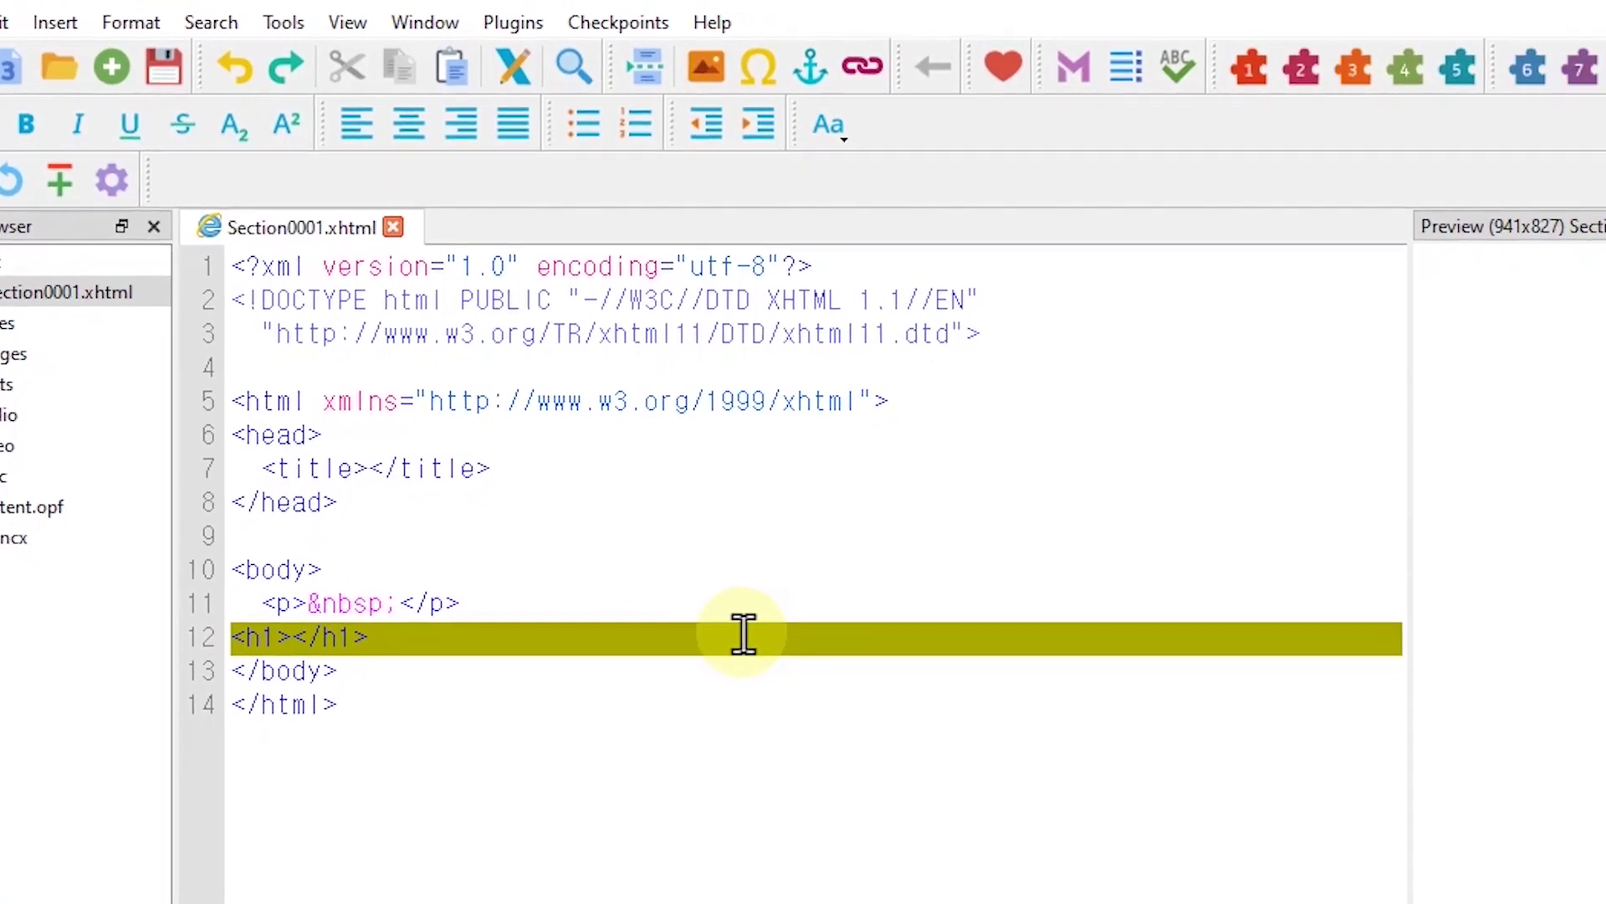
Step: Enter "0. 제목" as the text of the Heading 1 element and add an empty line below it
text(제목)
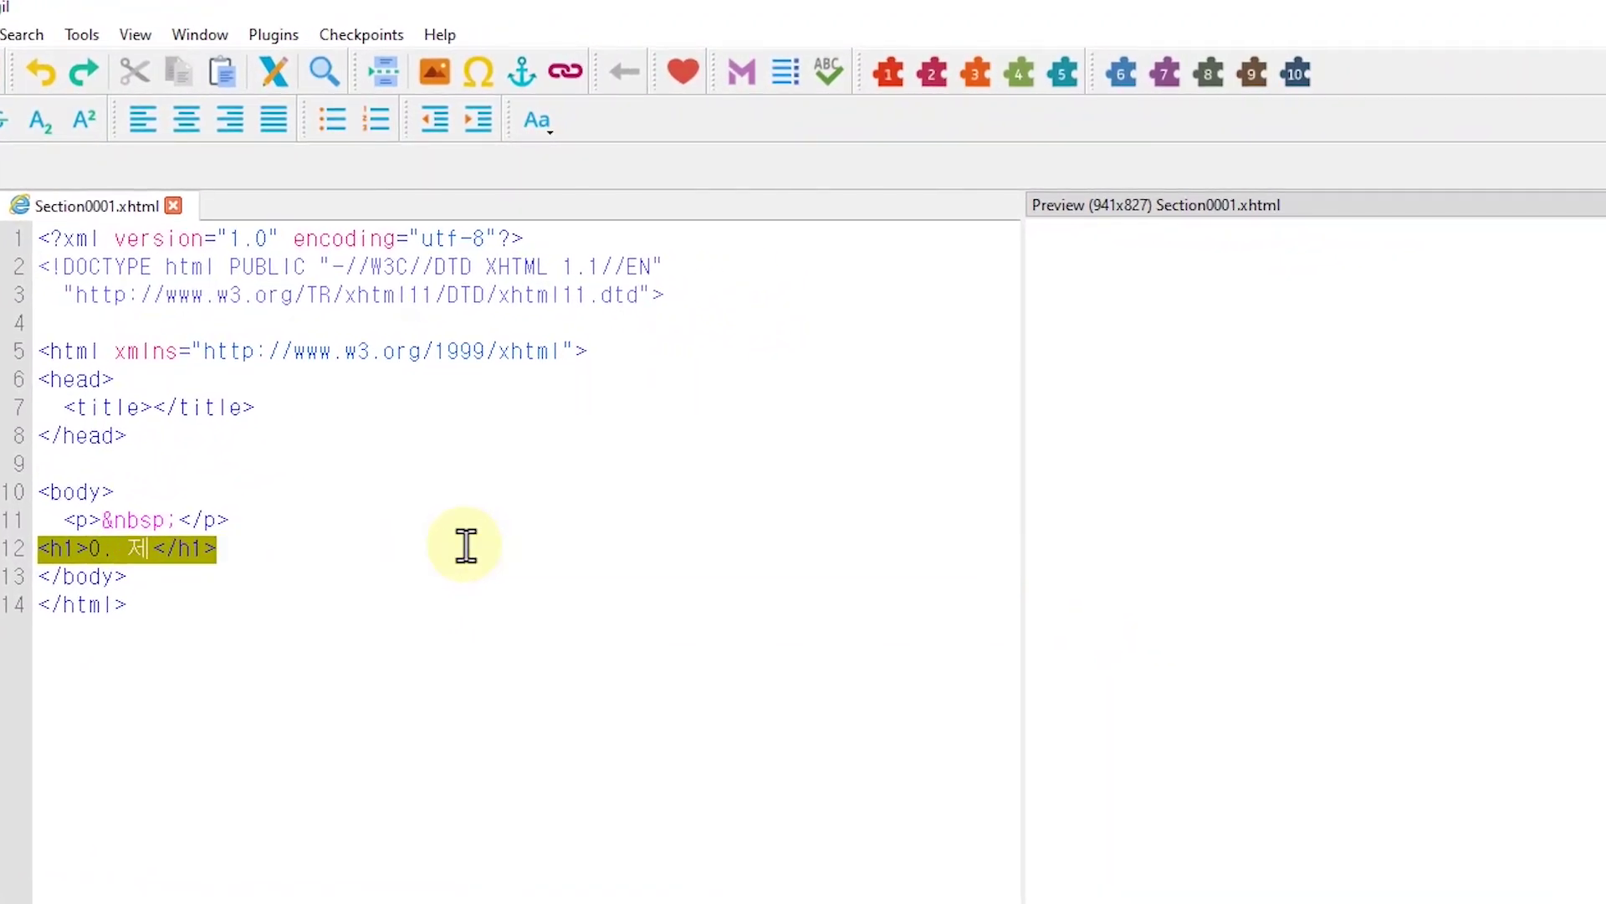
key(Return)
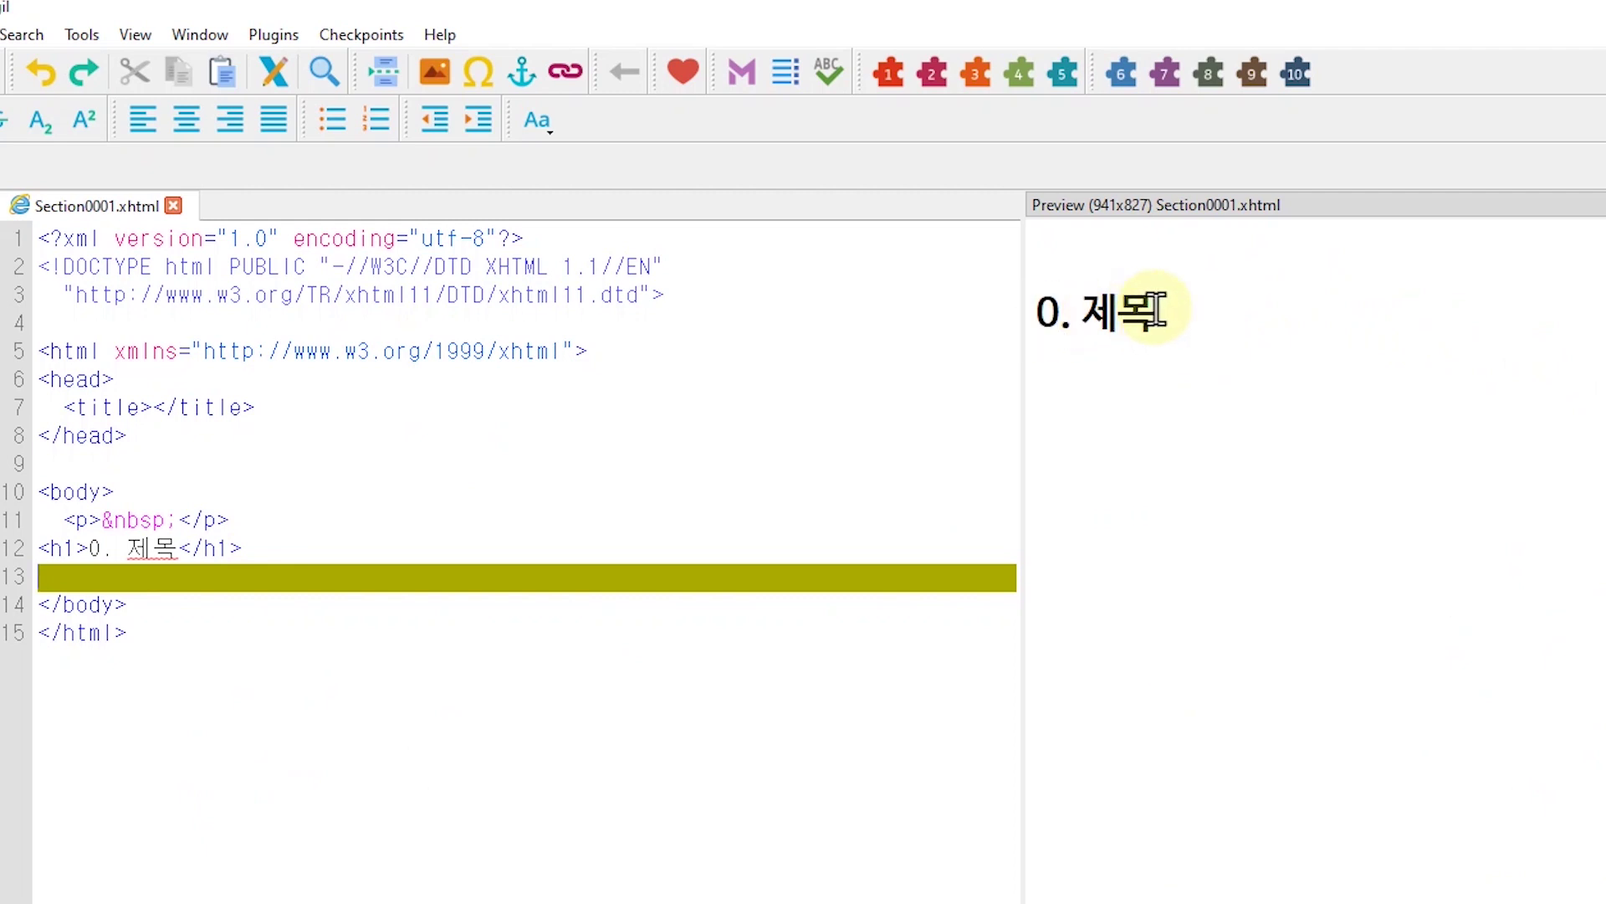
click(251, 577)
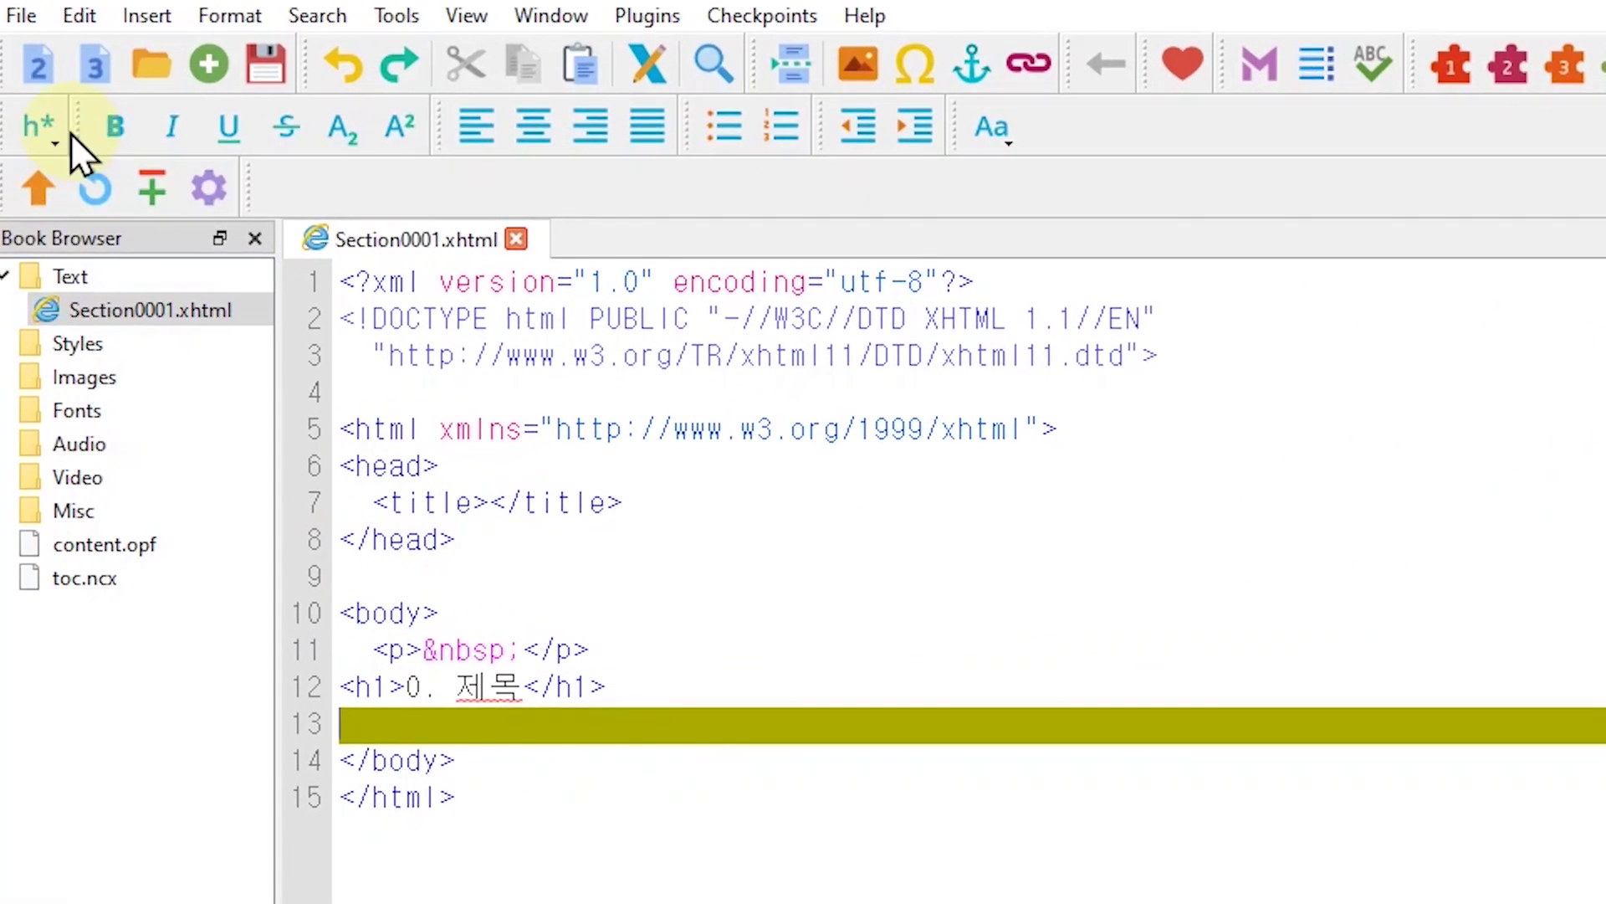
Step: Insert a Normal paragraph below the heading reading "본문을 입력하시면 됩니다." and add an empty line after it
click(51, 134)
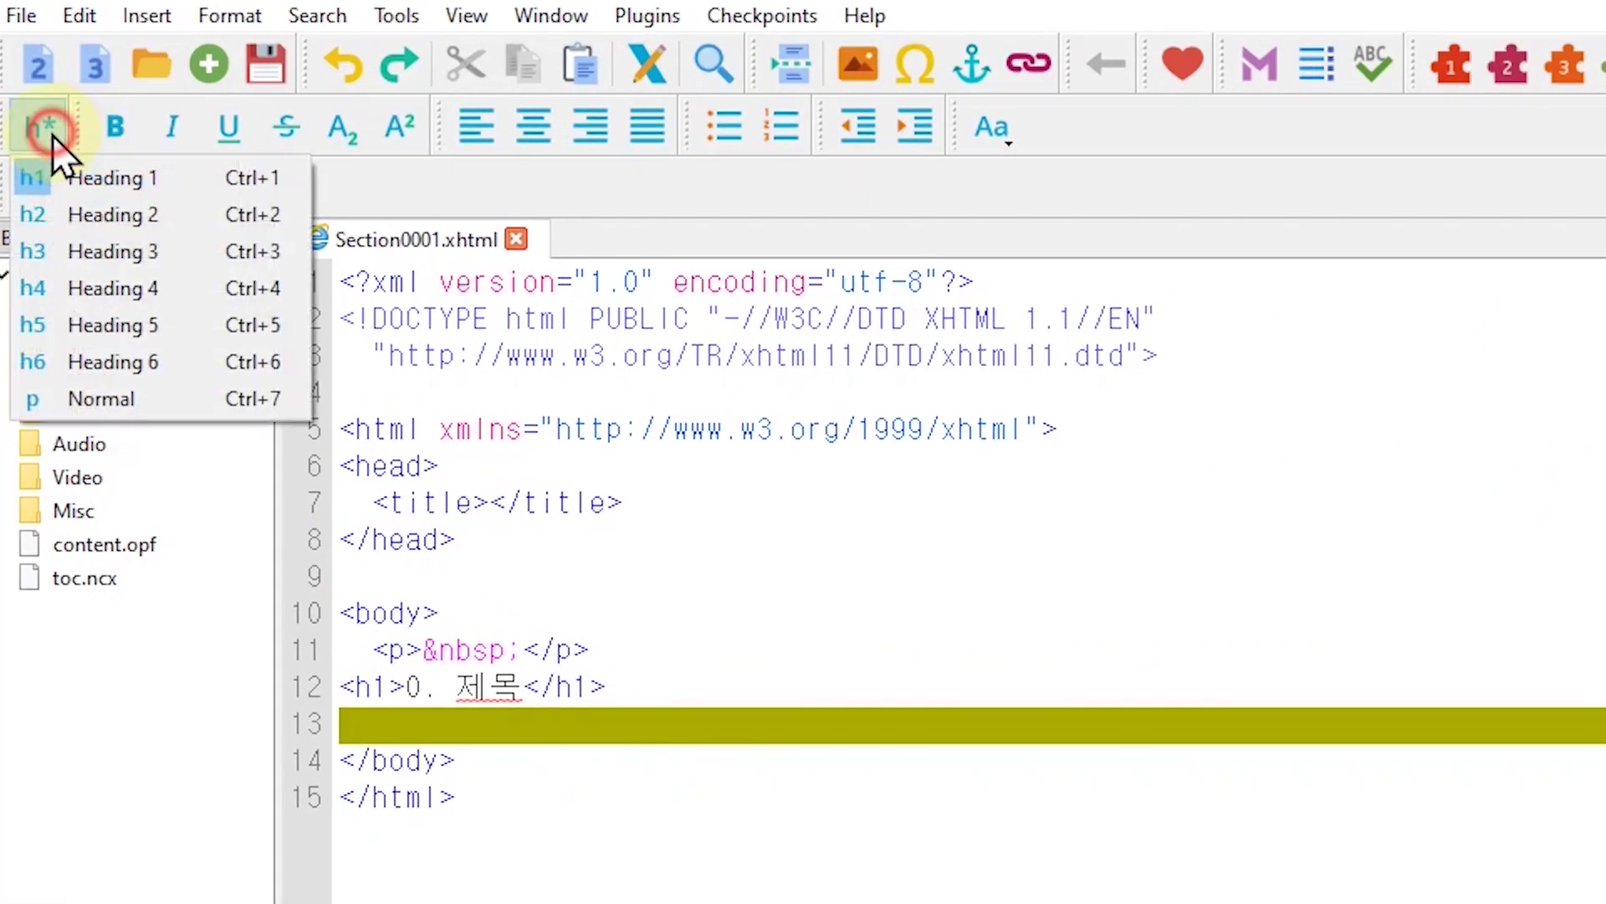
click(102, 400)
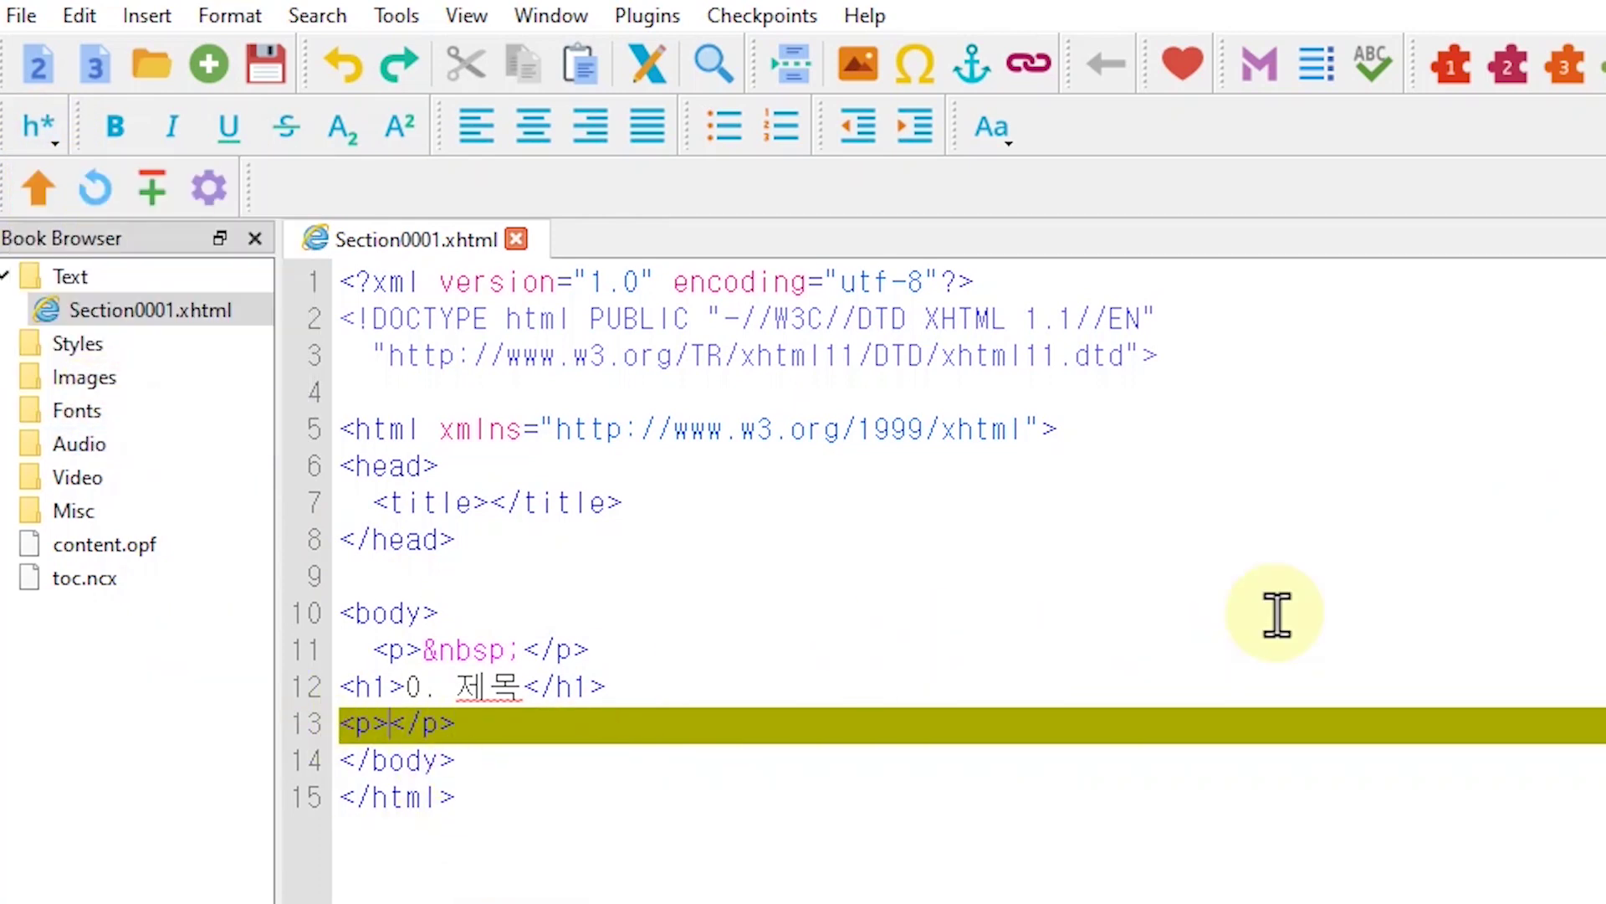
text(본문을 입)
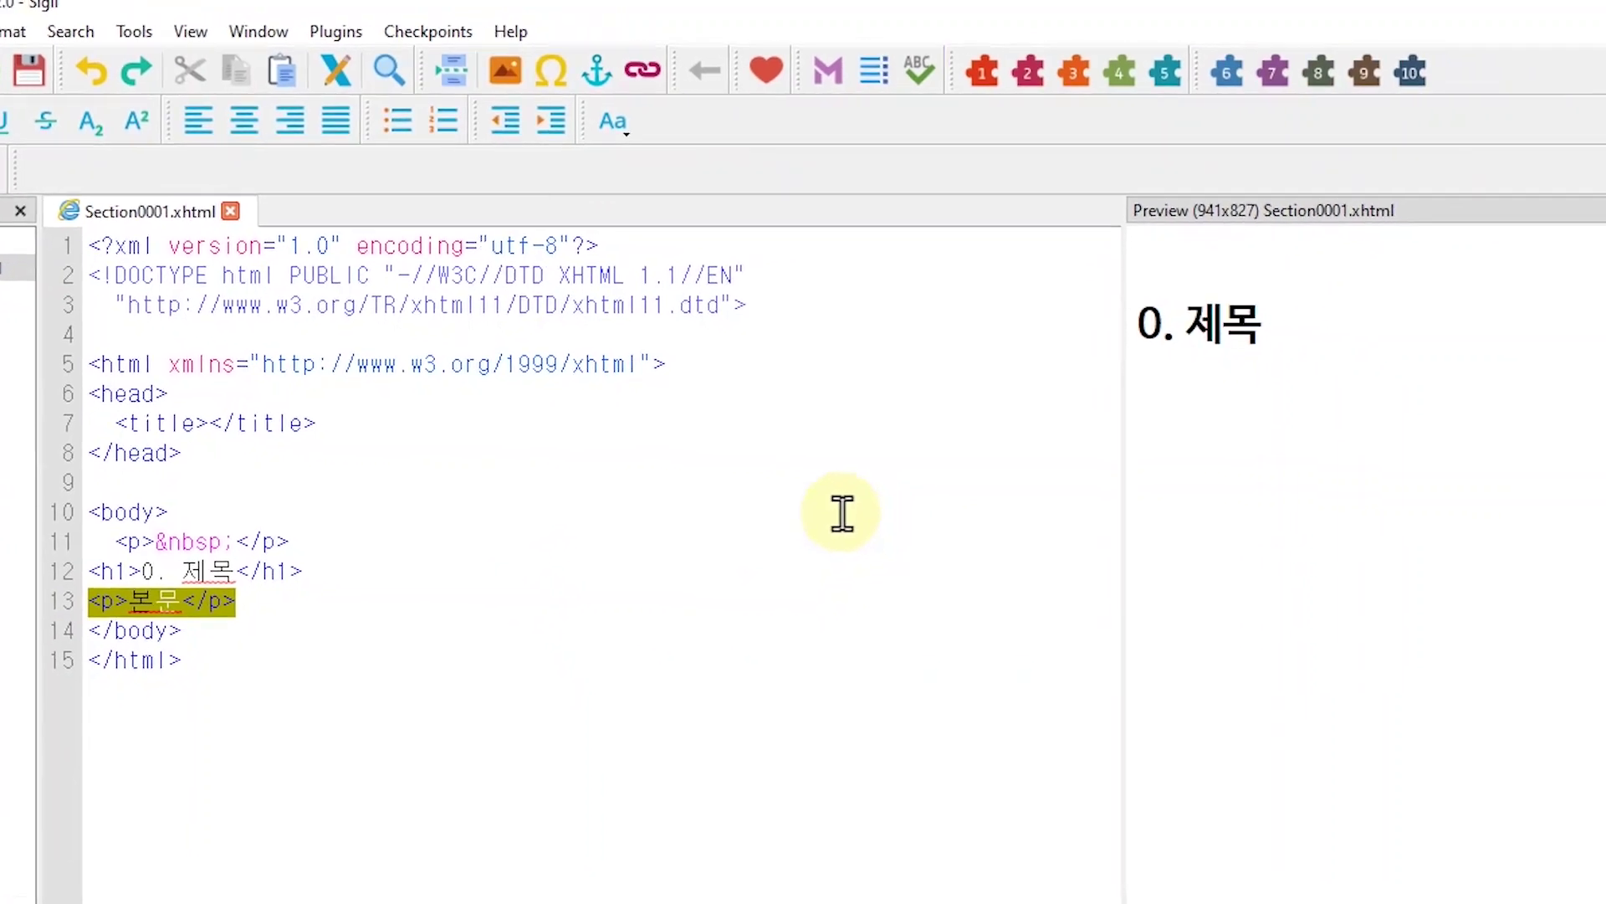
text(력하시면 됩닏)
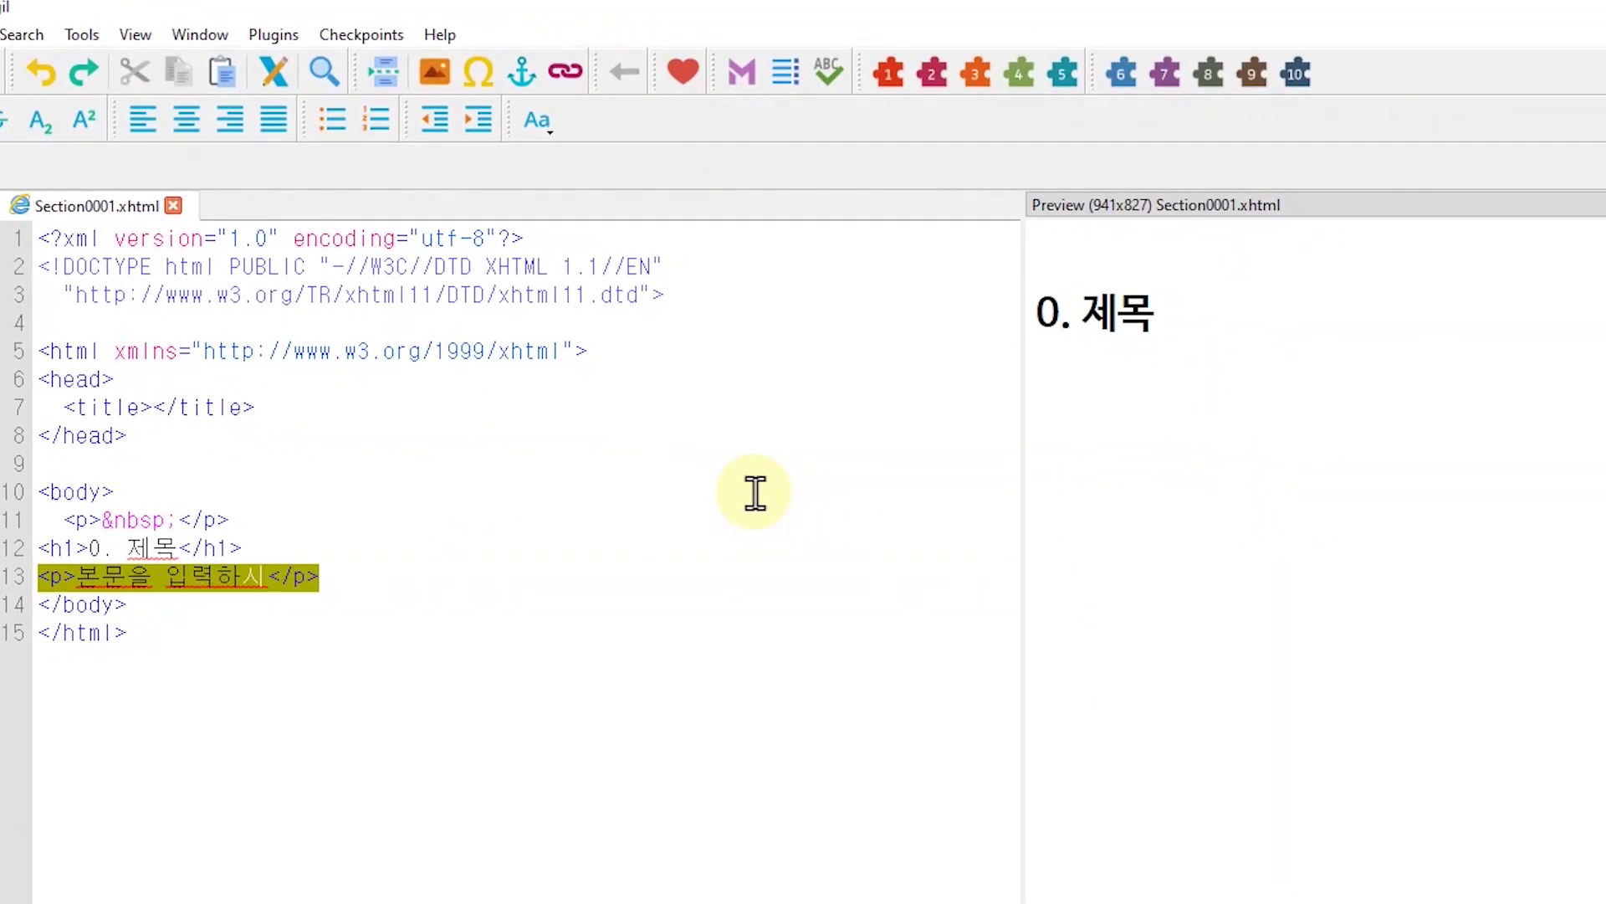
text(다.)
key(End)
key(Return)
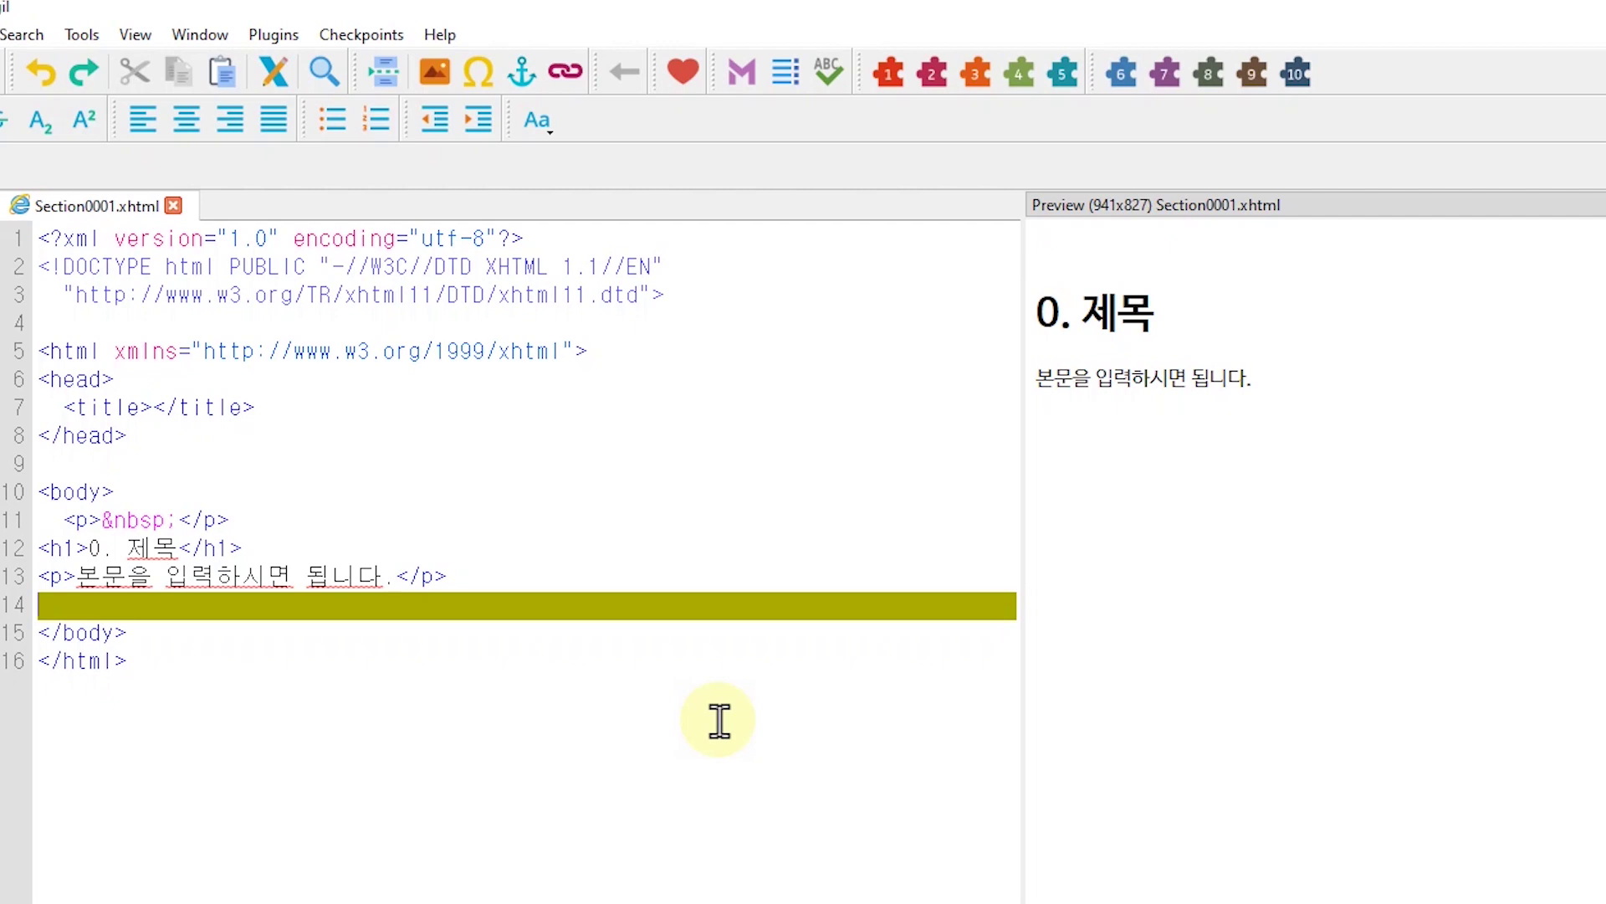
Step: Insert a Heading 2 element reading "1) 작은 제목 입니다." on a new line between the Heading 1 and the body paragraph
key(Up)
key(Up)
key(Return)
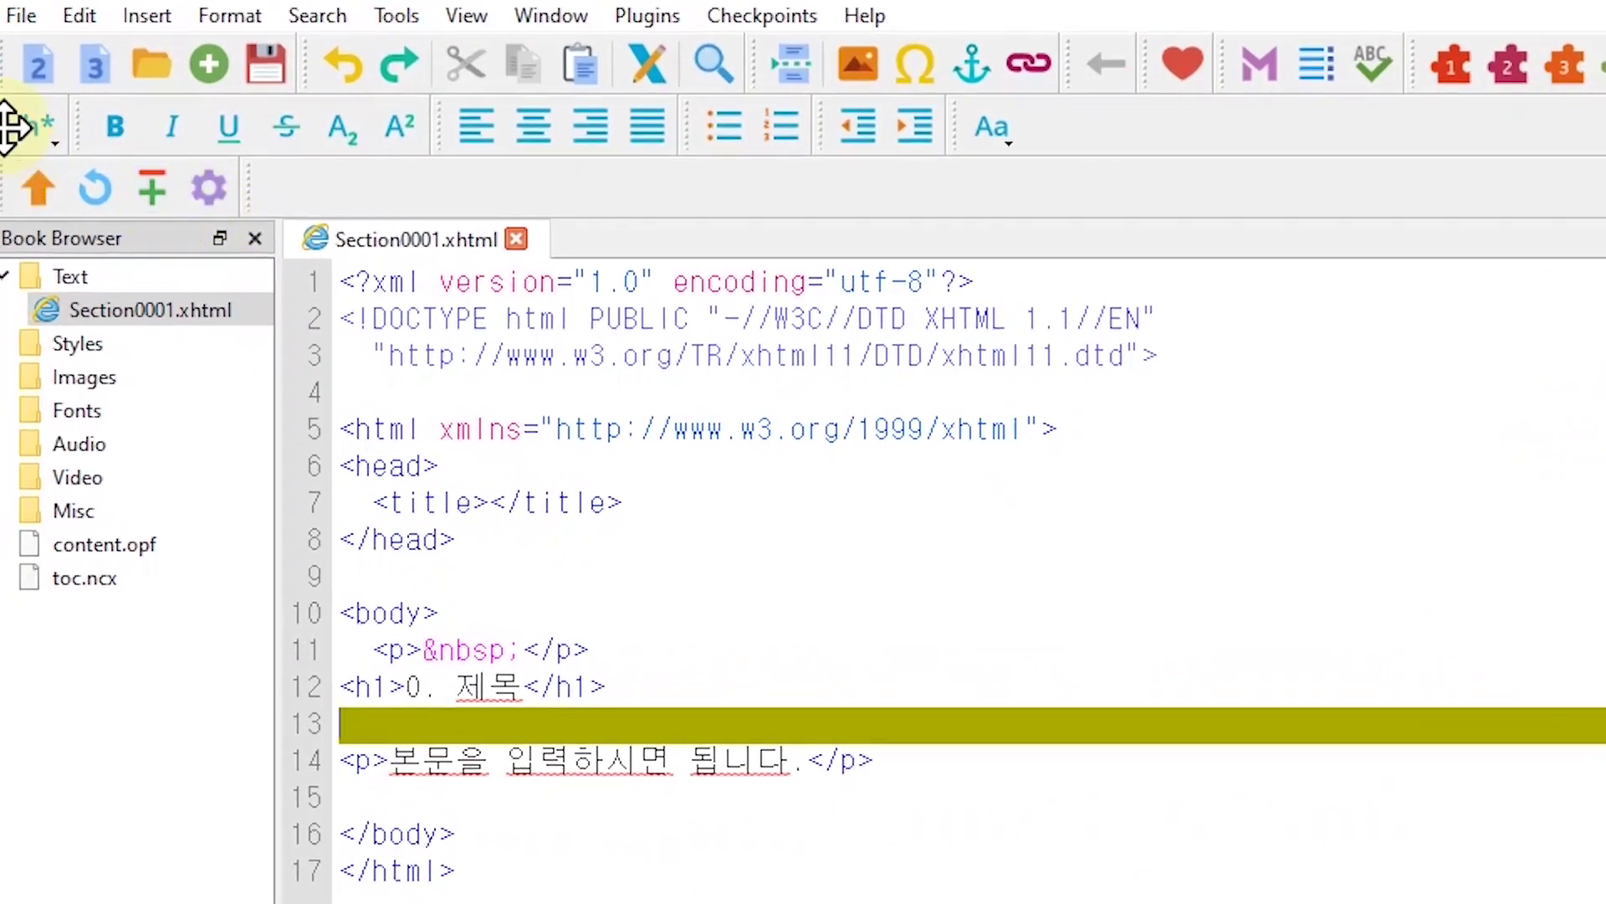
click(44, 127)
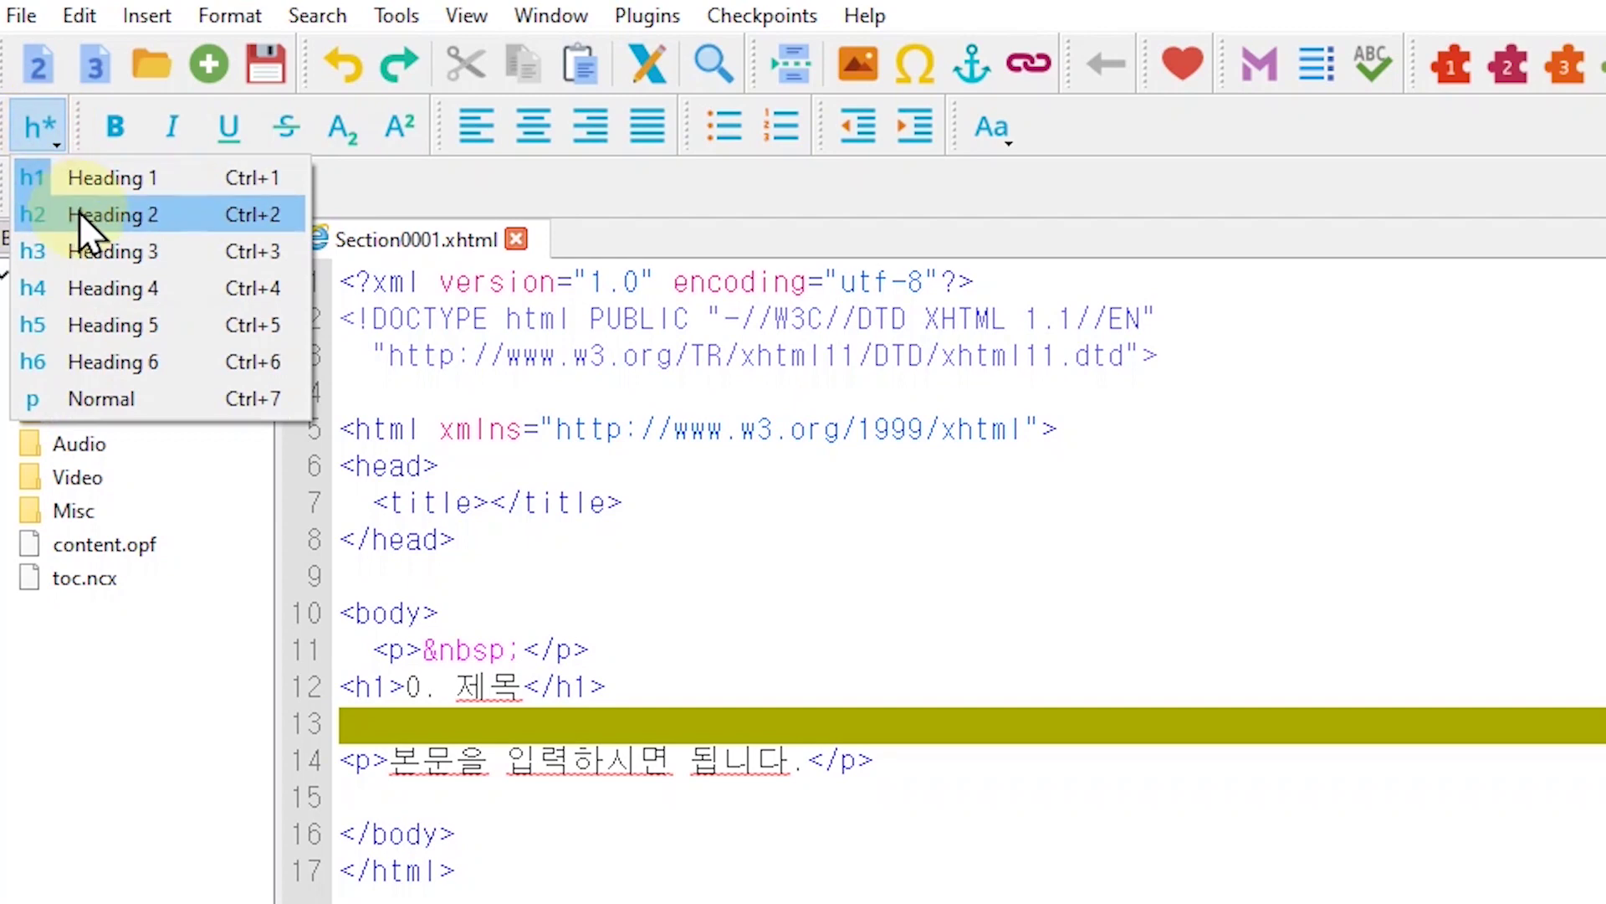
click(79, 214)
text(1)
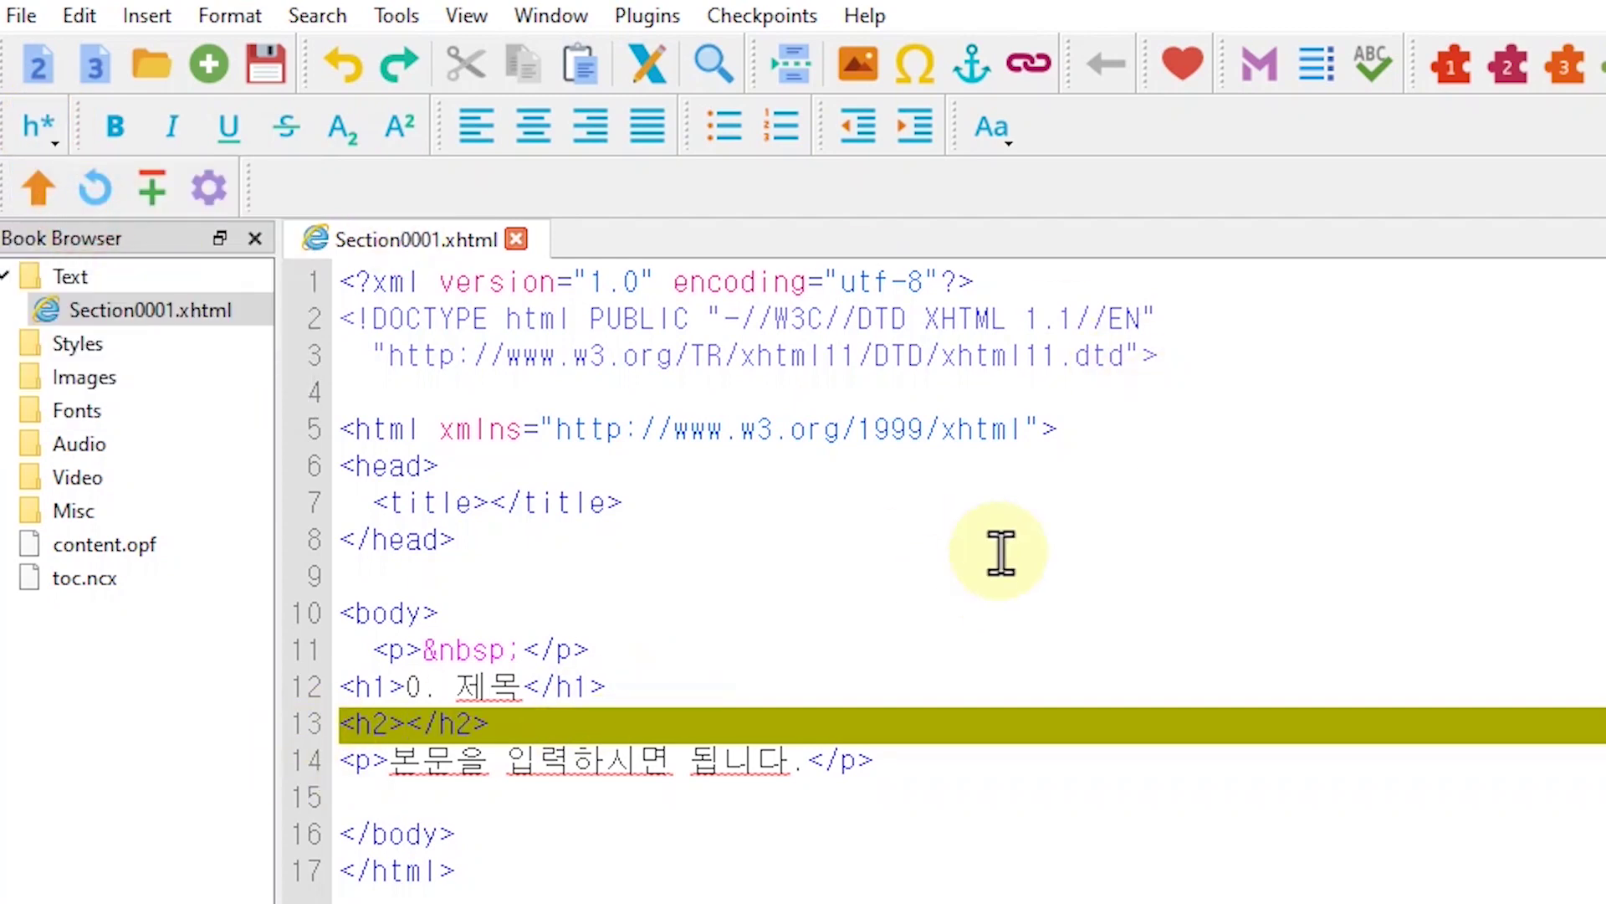
text() ㅈ작은 제목 )
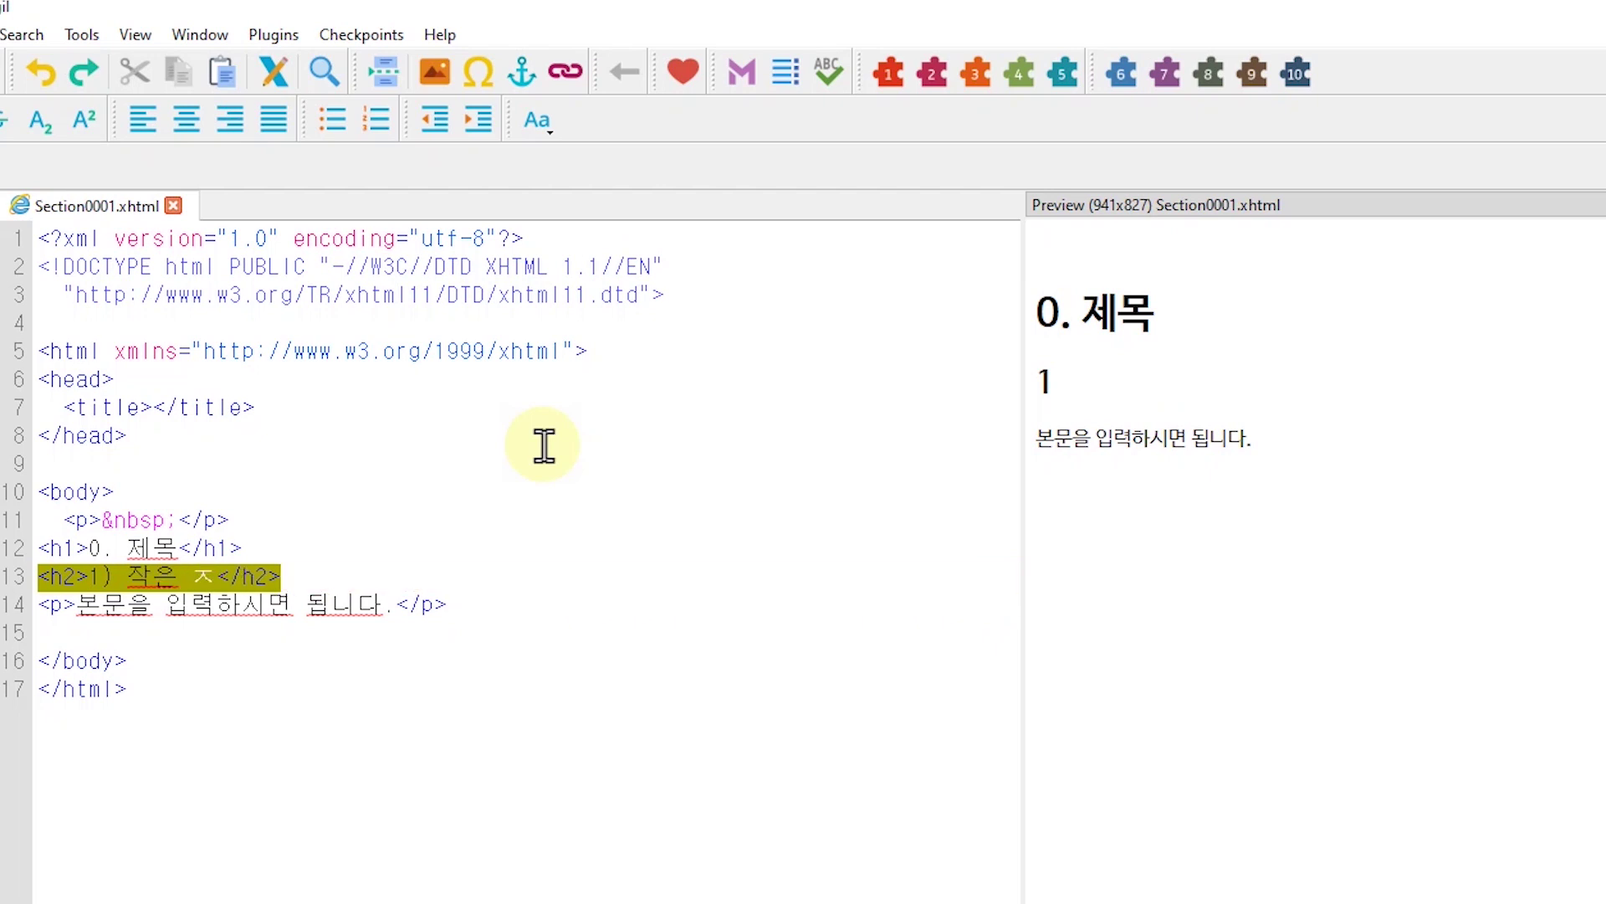
text(입니다.)
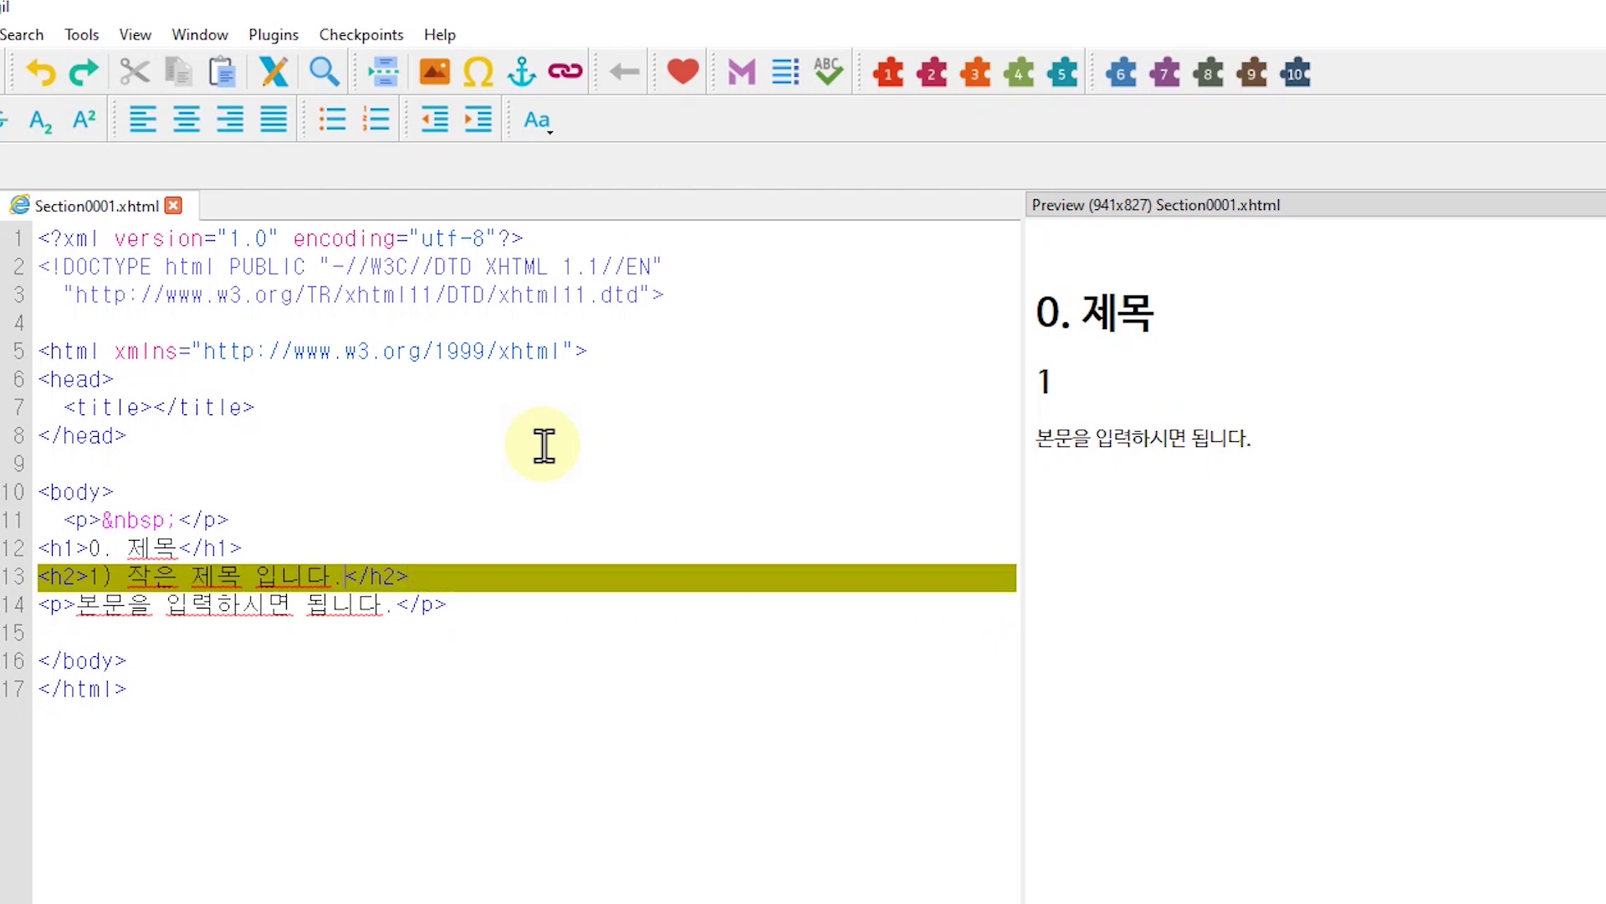
click(775, 660)
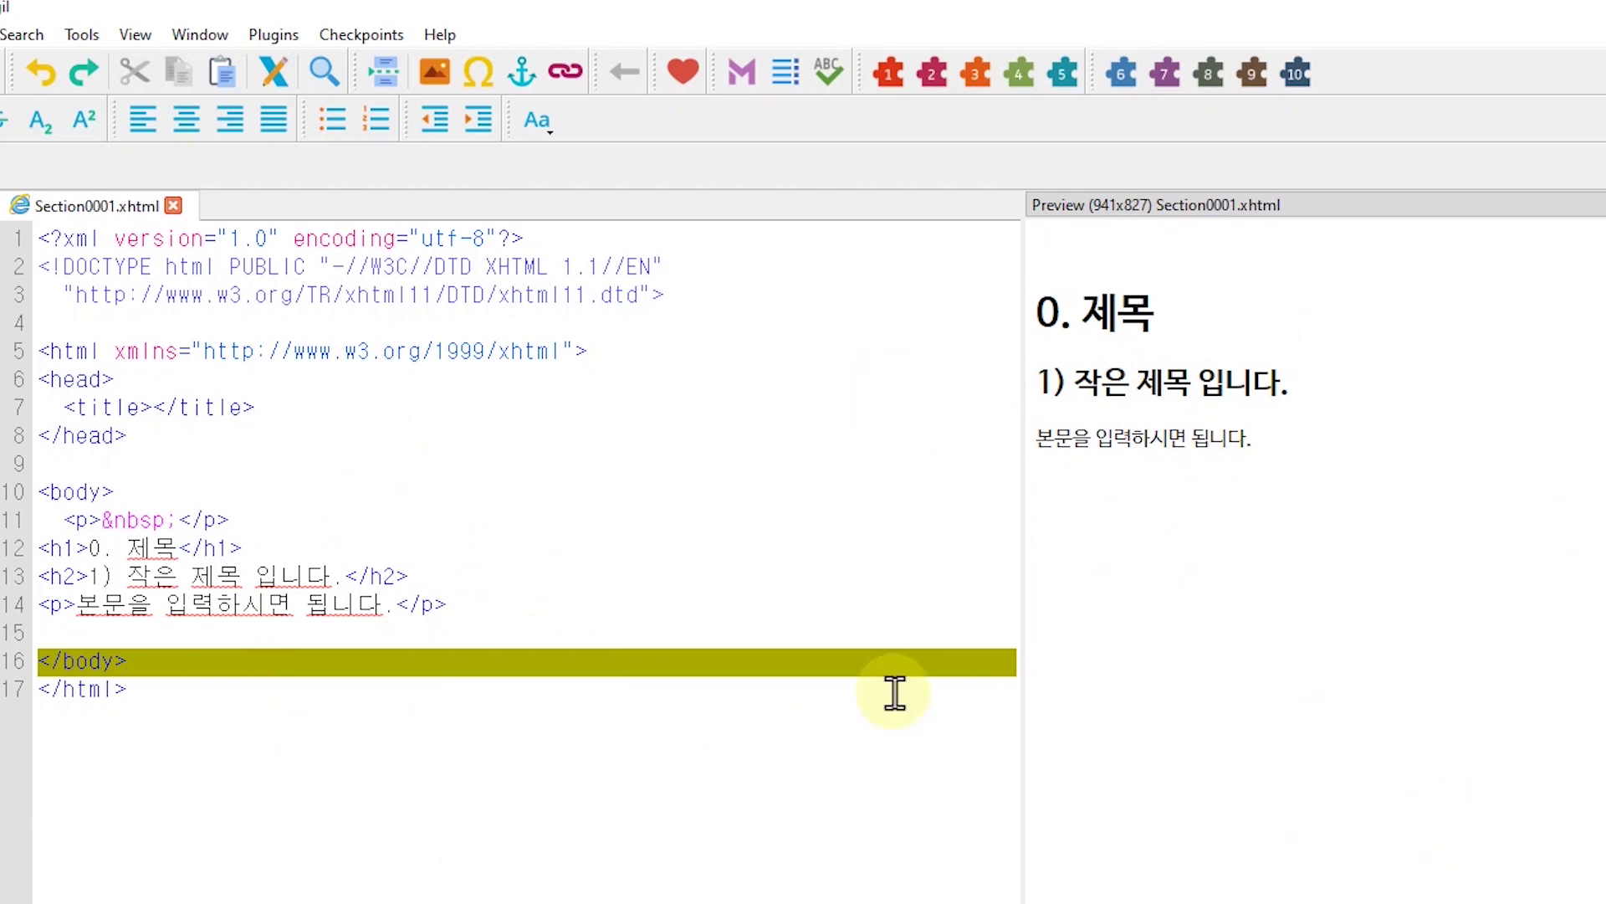
click(484, 585)
click(456, 604)
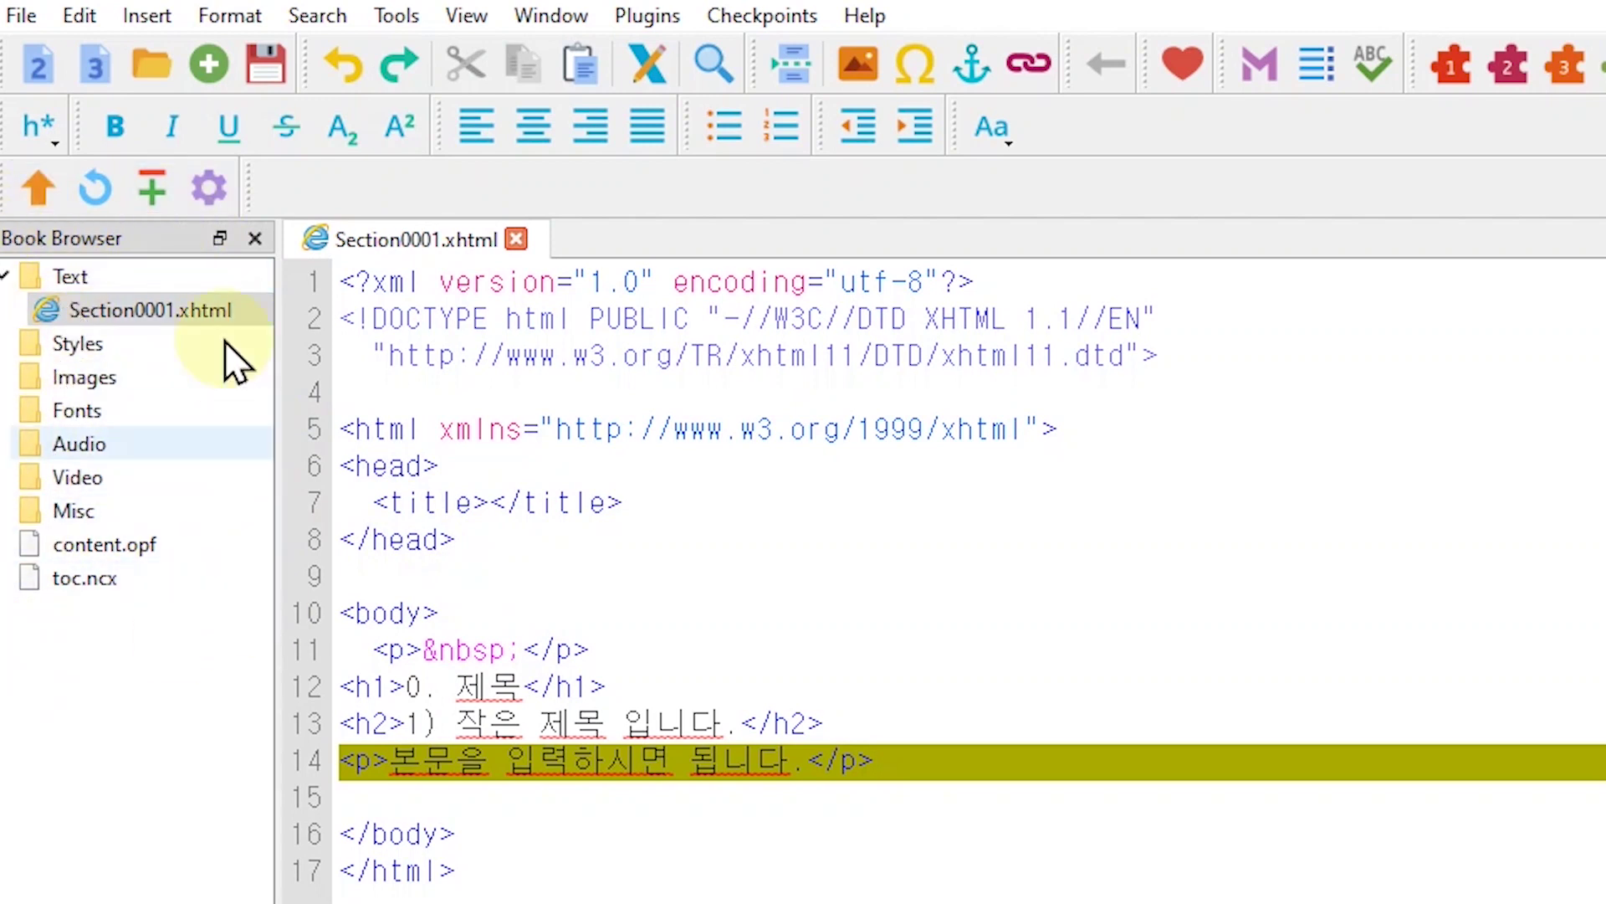
click(65, 281)
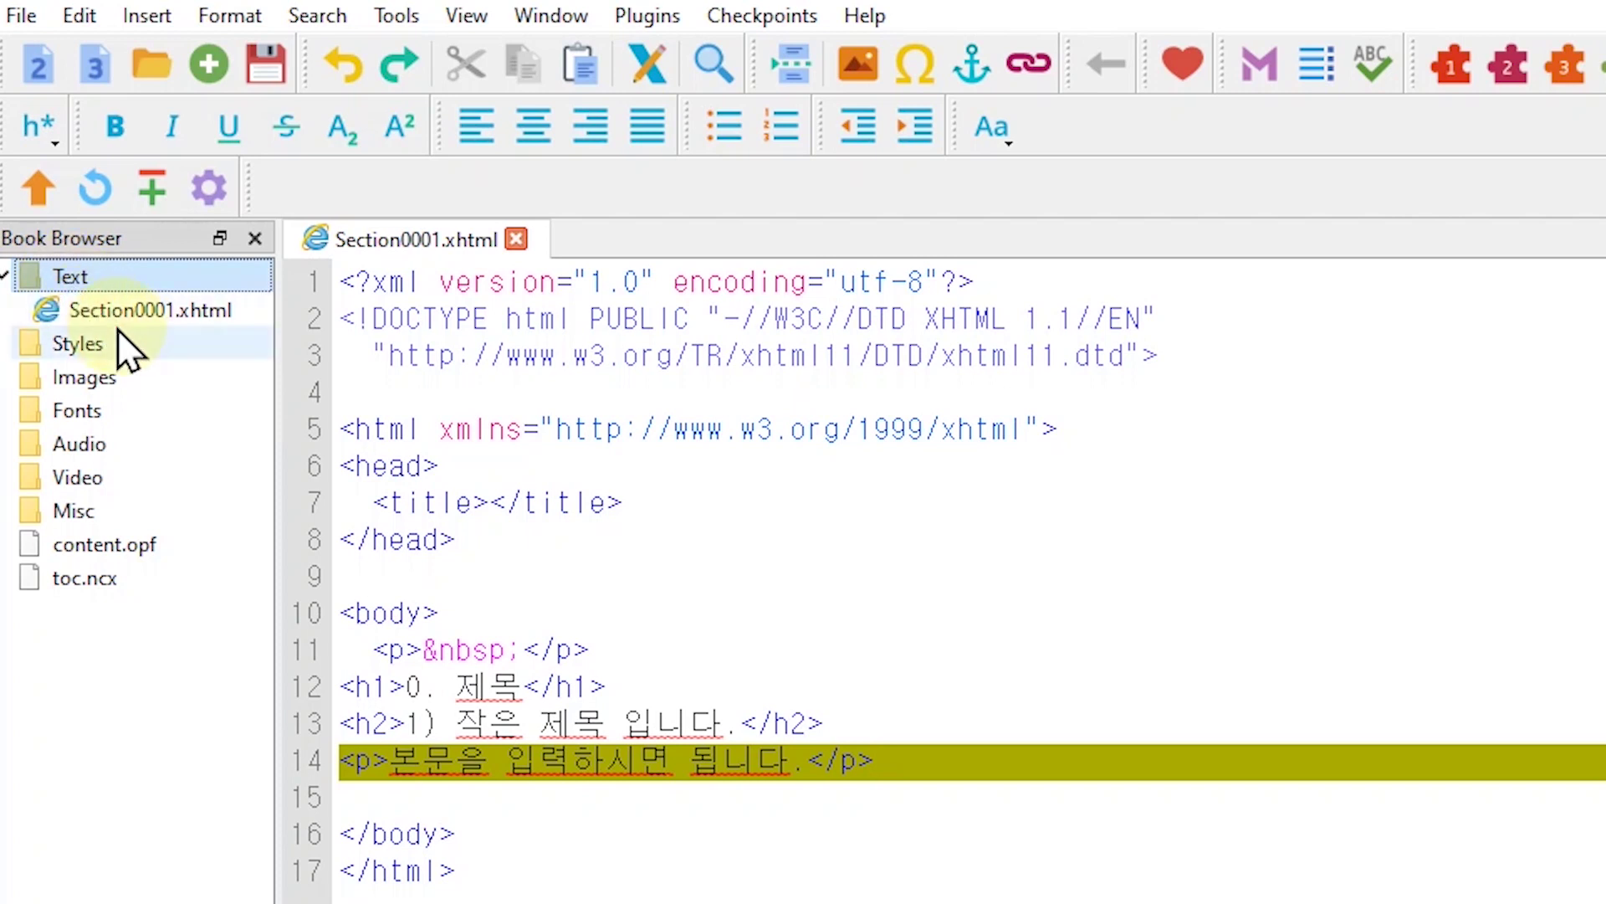
click(106, 311)
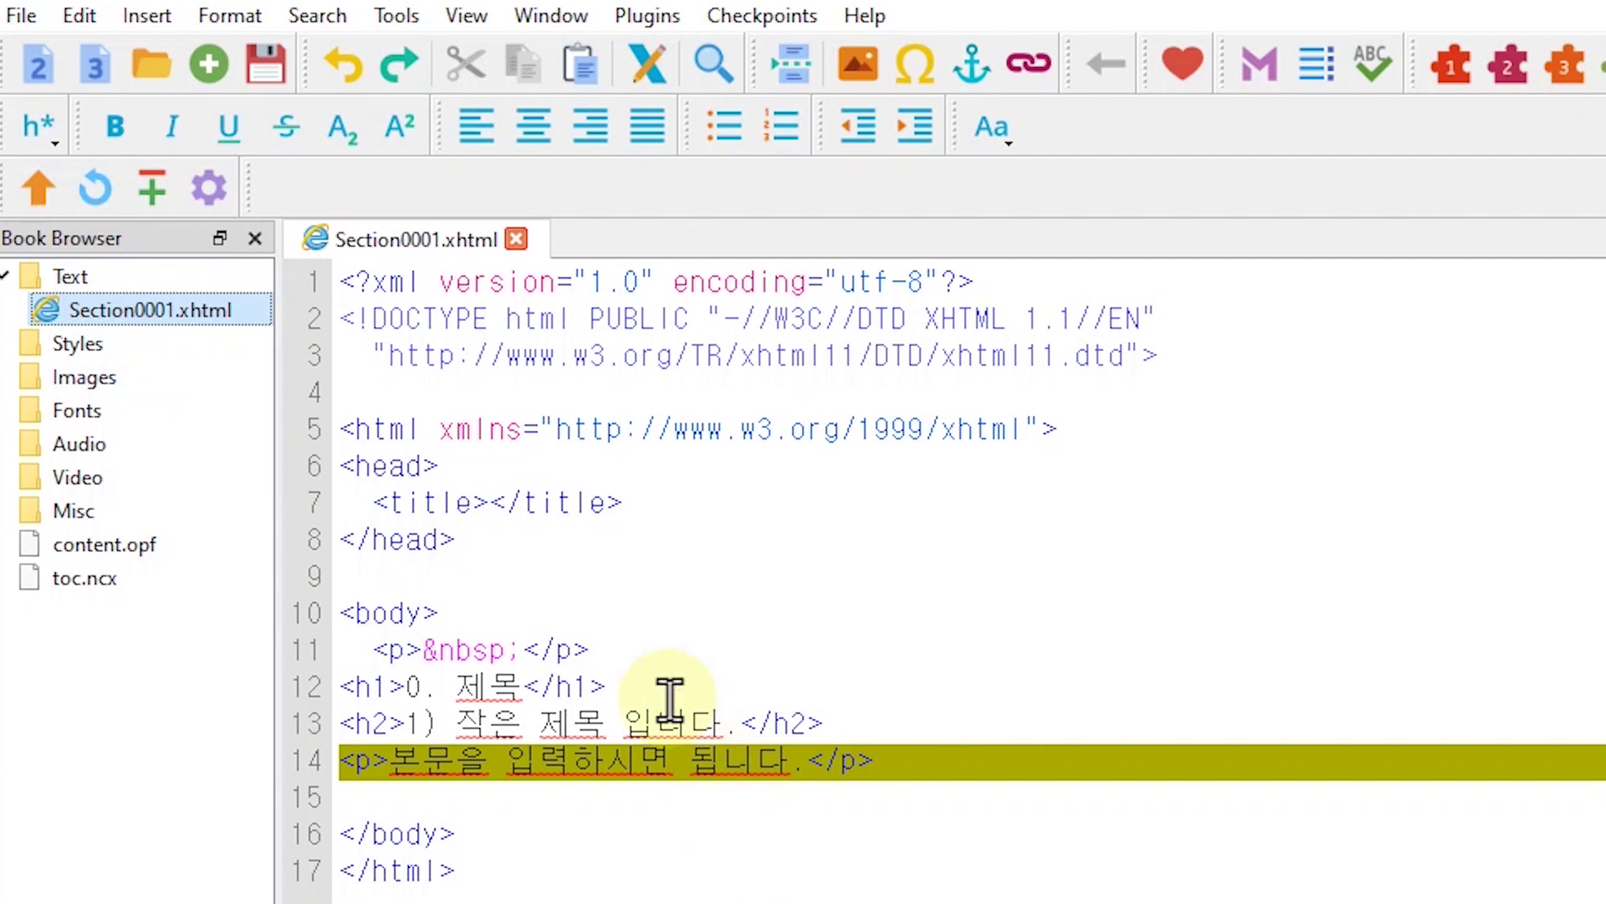
Step: Add a blank HTML file to the book's Text folder
click(69, 279)
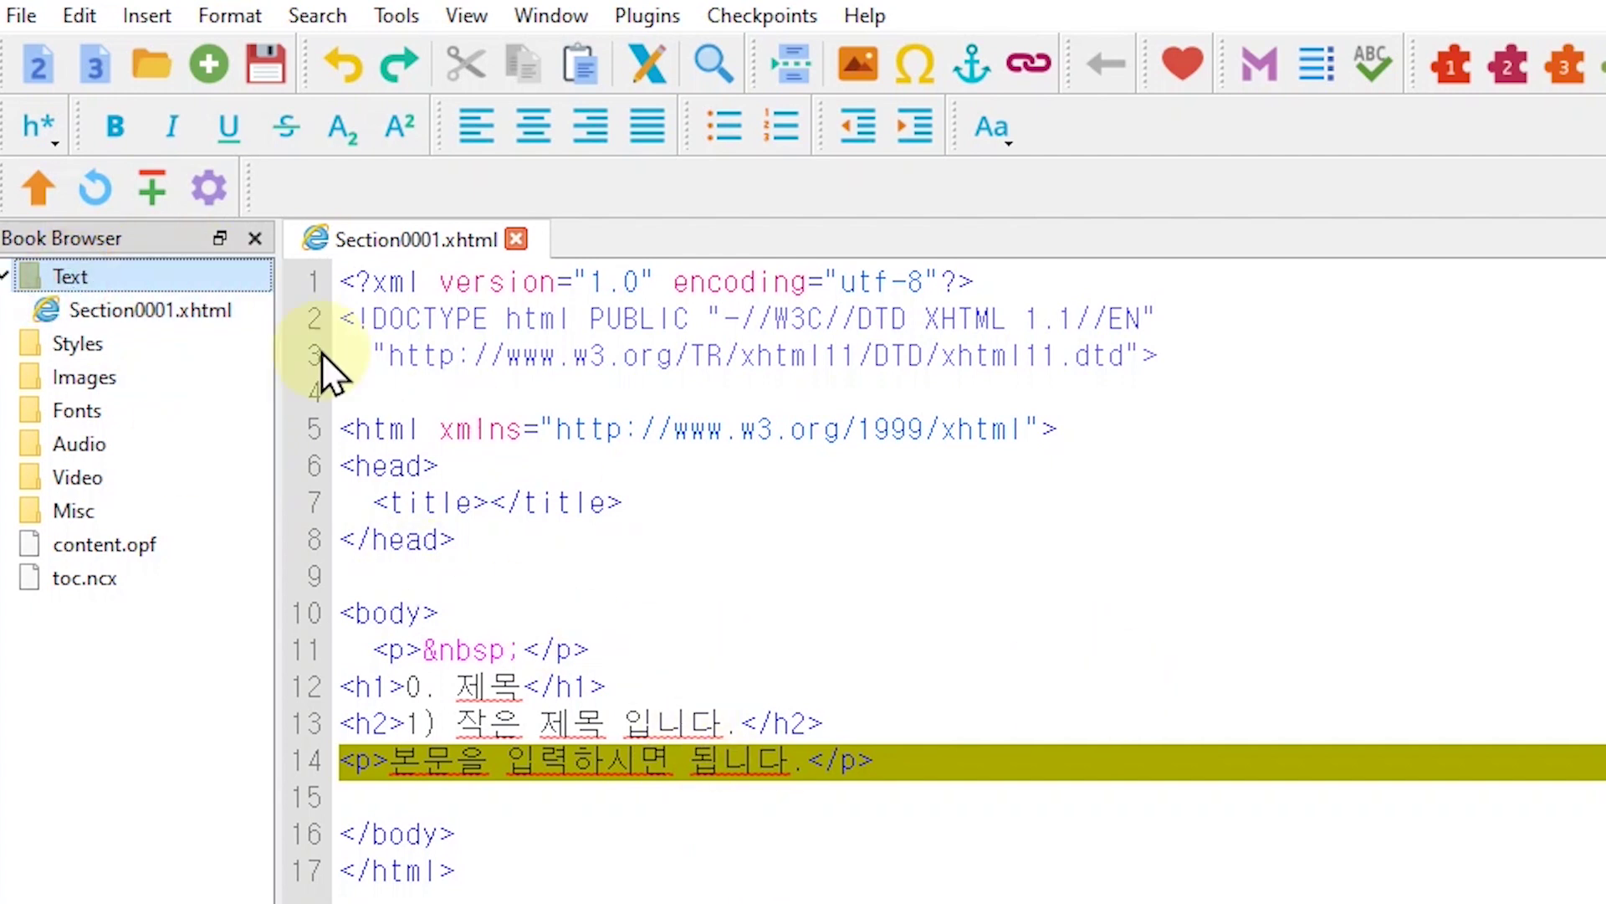
right_click(59, 274)
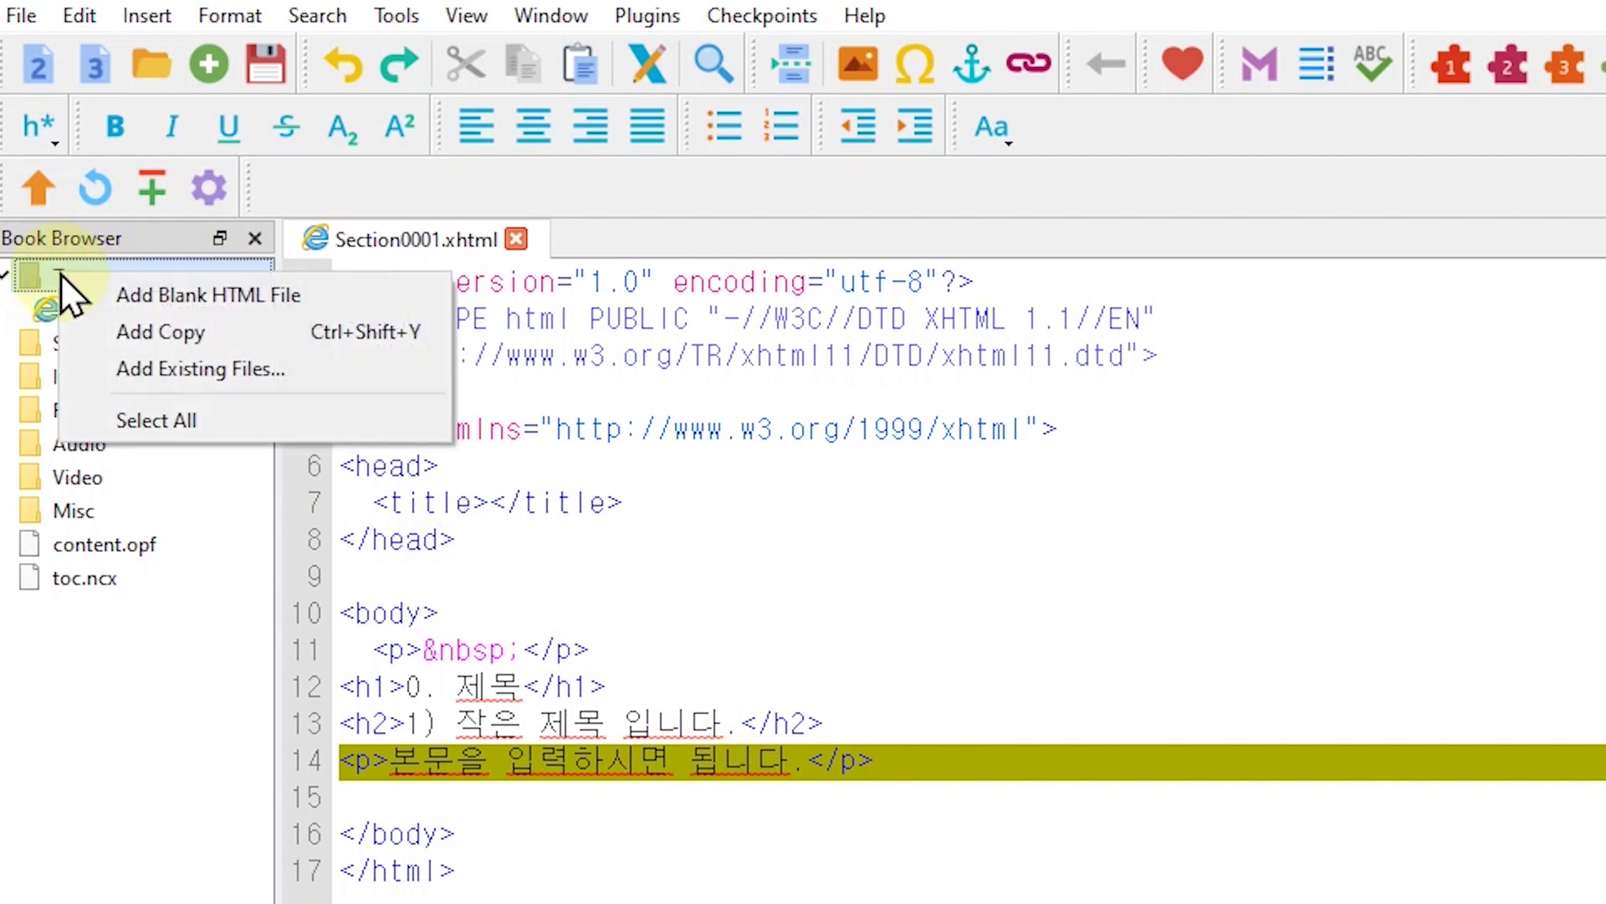
click(223, 291)
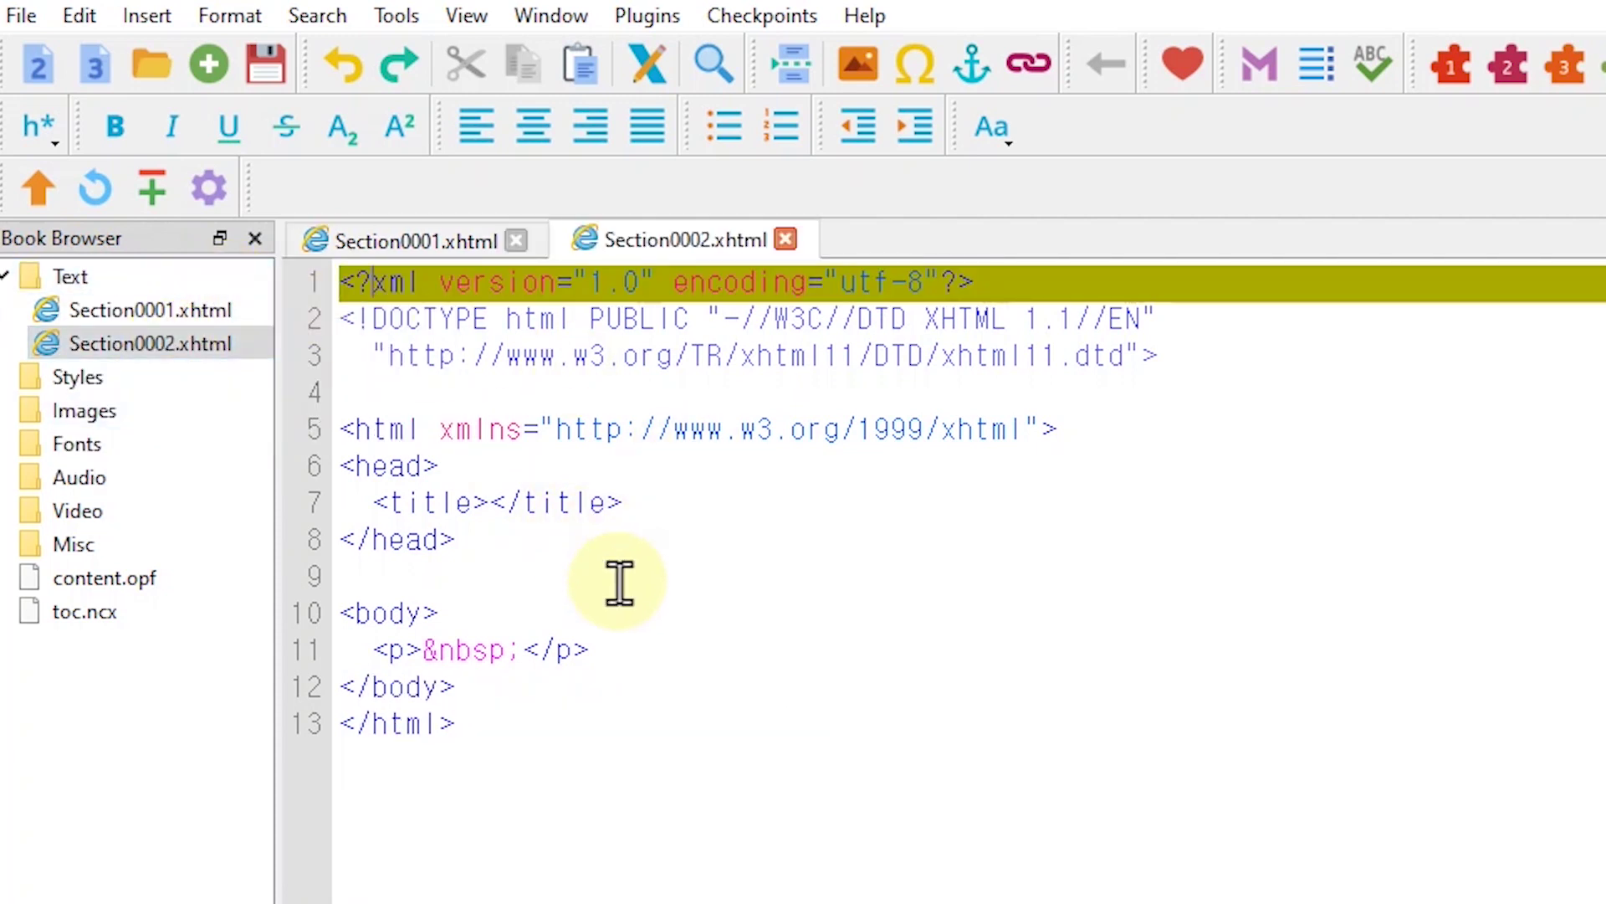
Step: In the body of Section0002.xhtml, add the Heading 1 "1.Chapter 1", the paragraph "챕터 1의 본문" and an empty line below them
click(559, 661)
text(<h1>1.Chapter 1</h1> <p>챕터 1의 본문</p>)
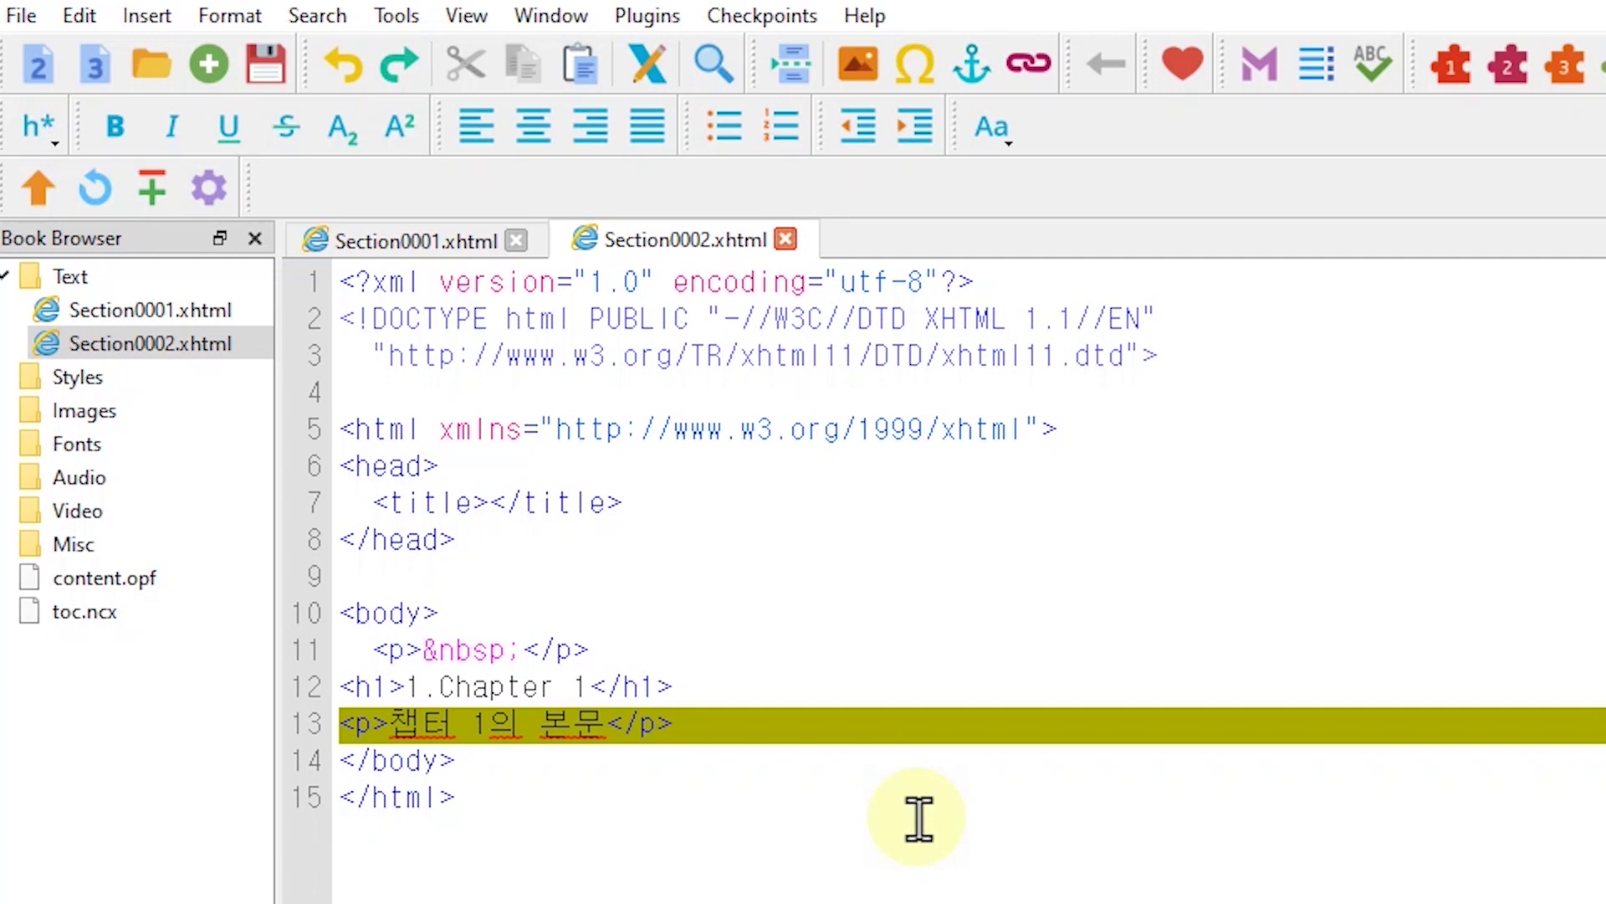
key(Return)
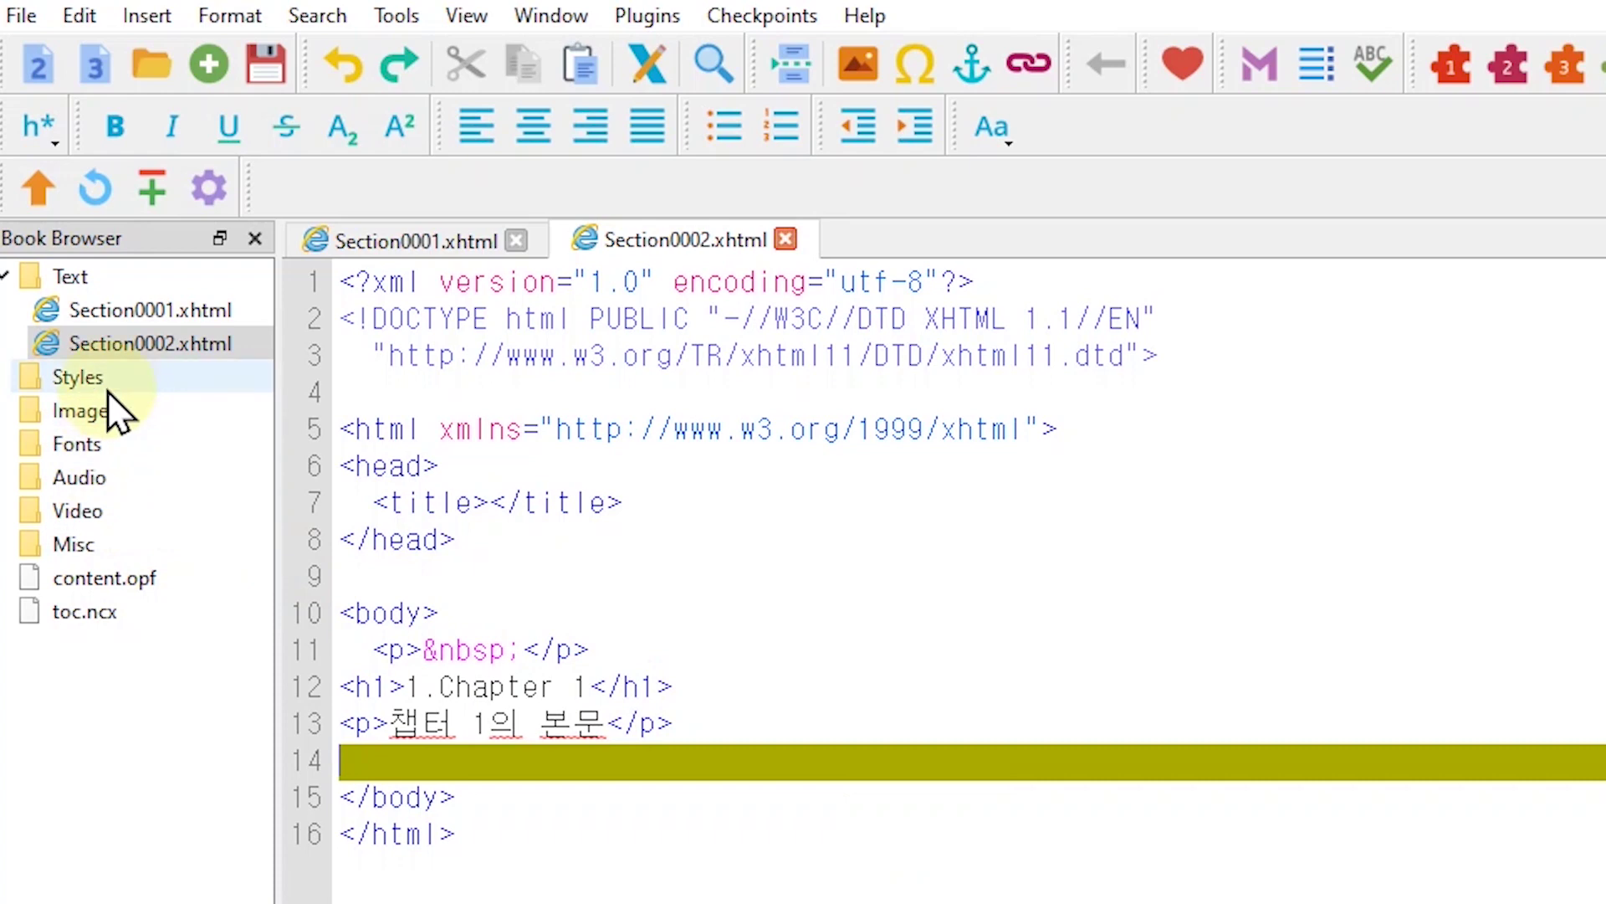
Step: Import the existing file 업무의 잔머리.jpg into the book's Images folder and expand that folder
click(67, 420)
right_click(65, 422)
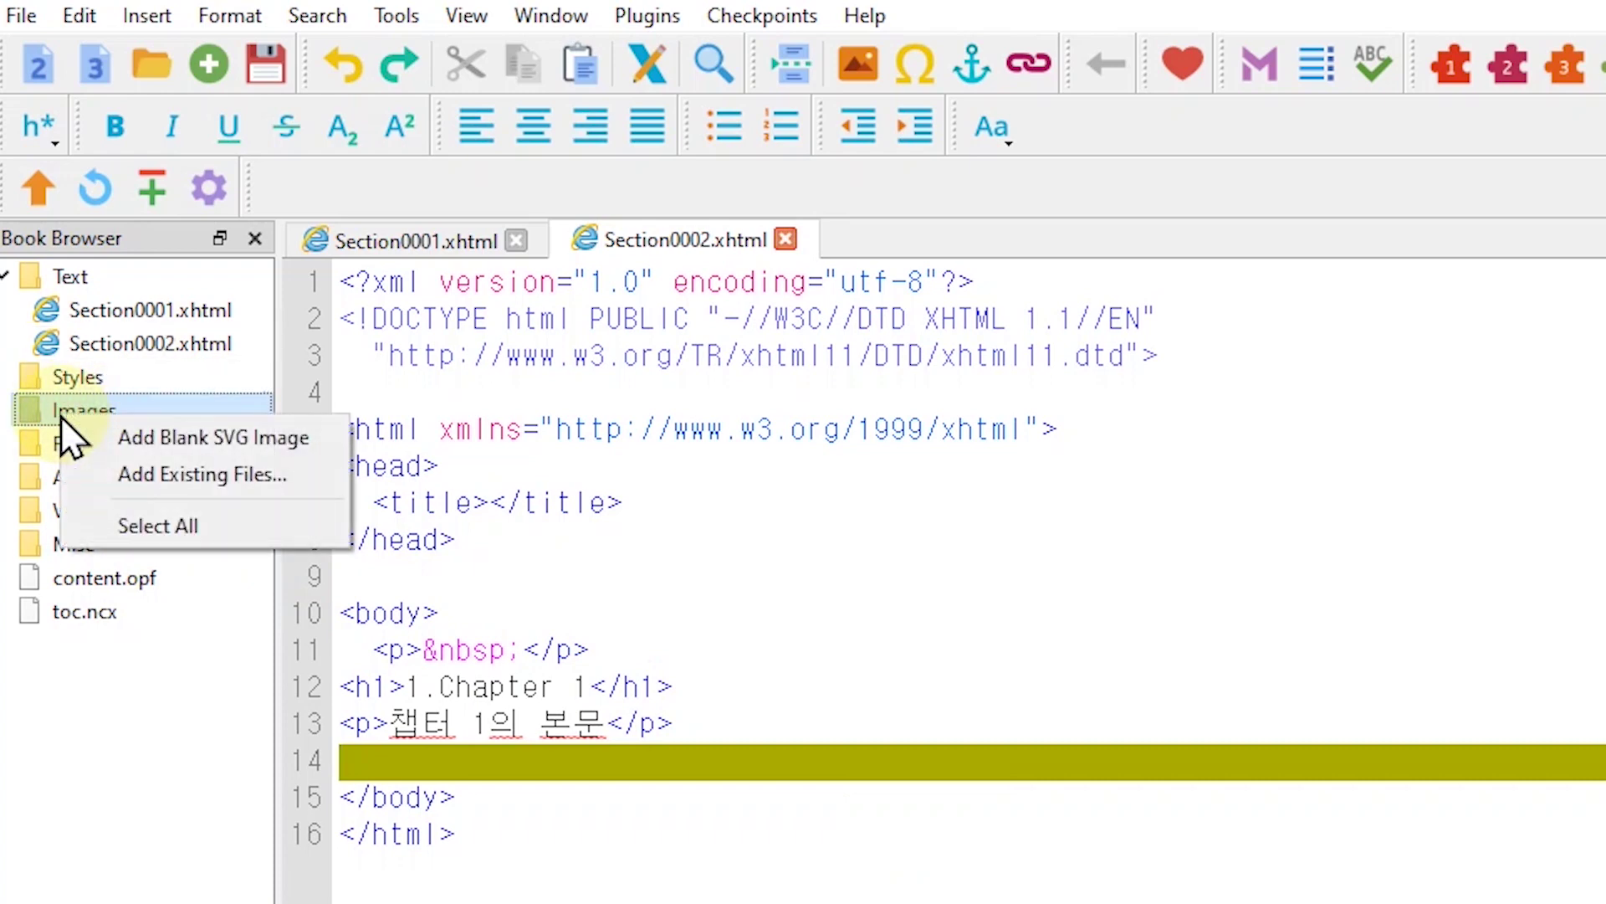
click(241, 486)
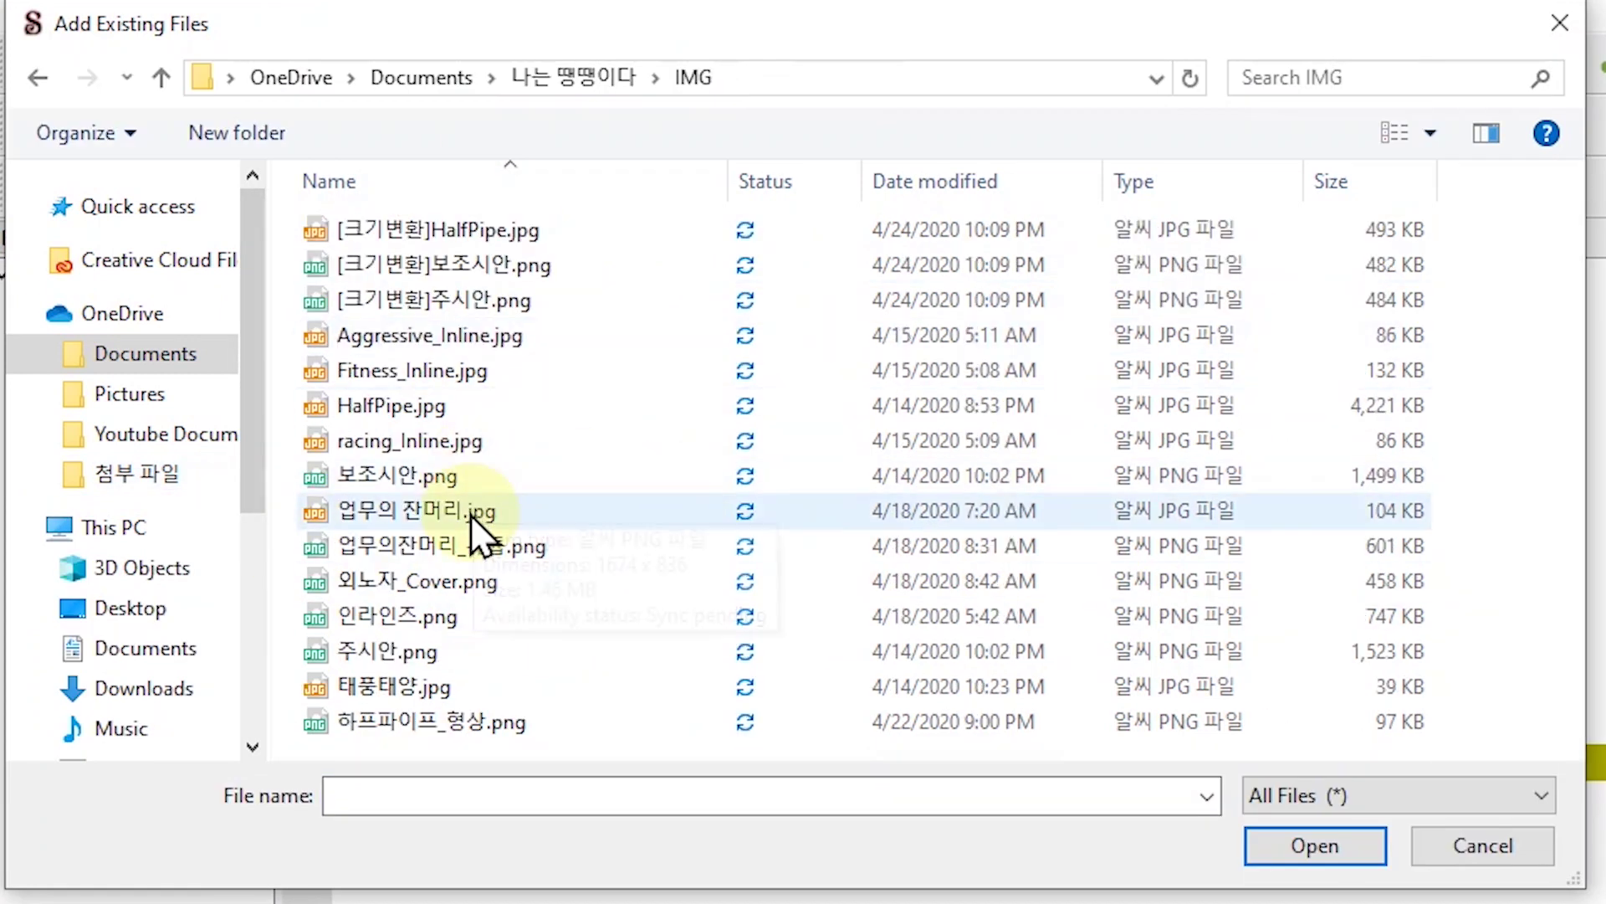
click(470, 514)
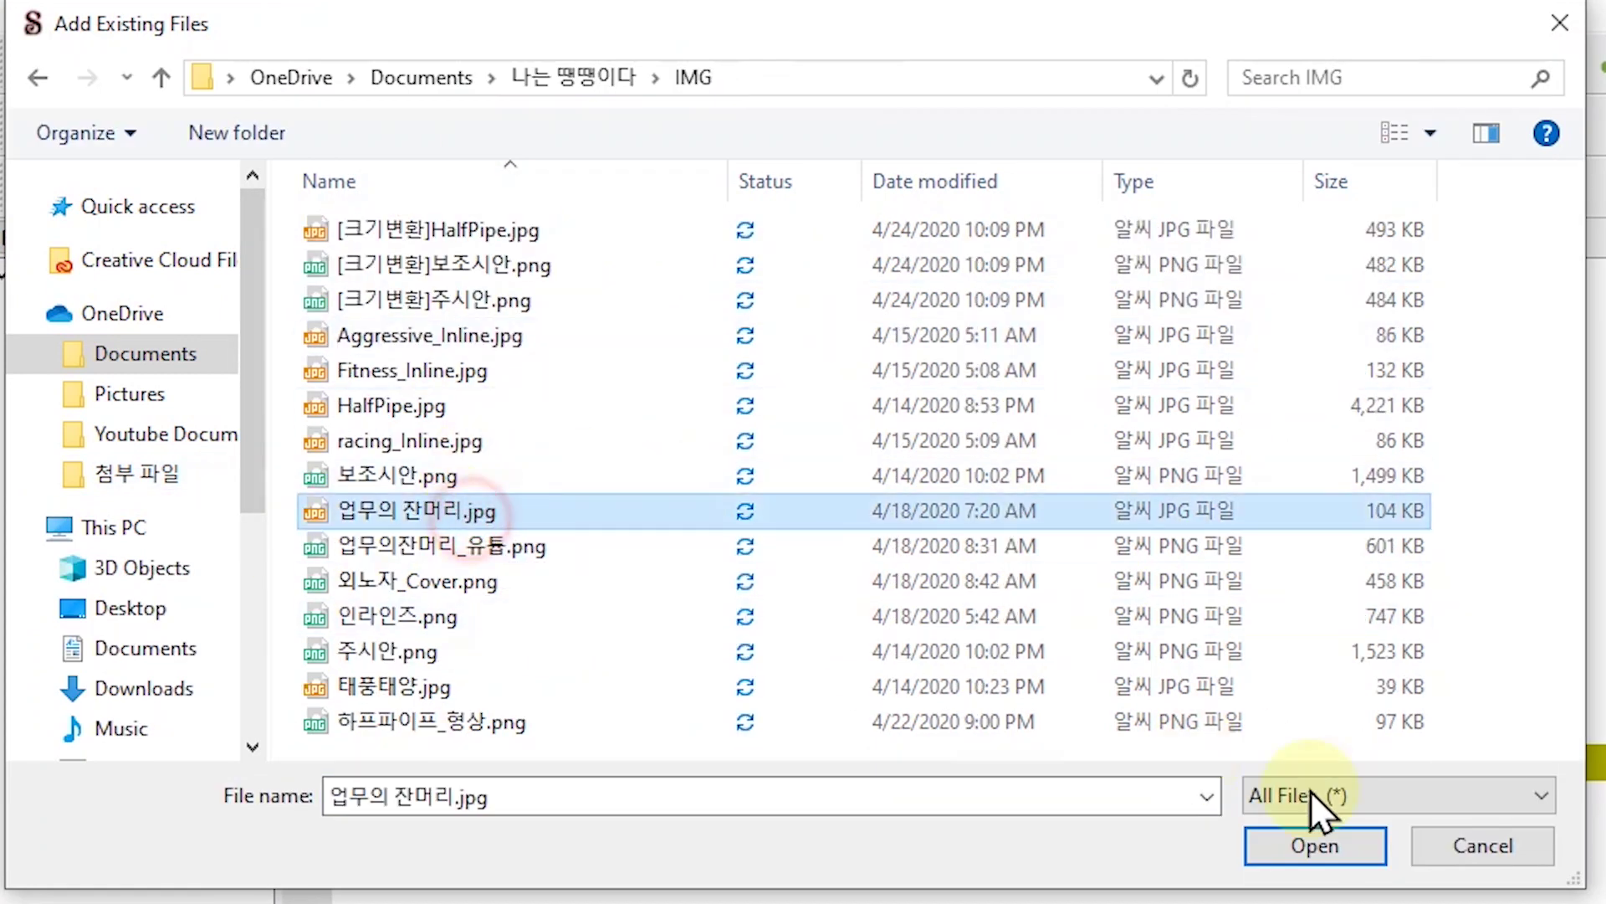
click(1316, 848)
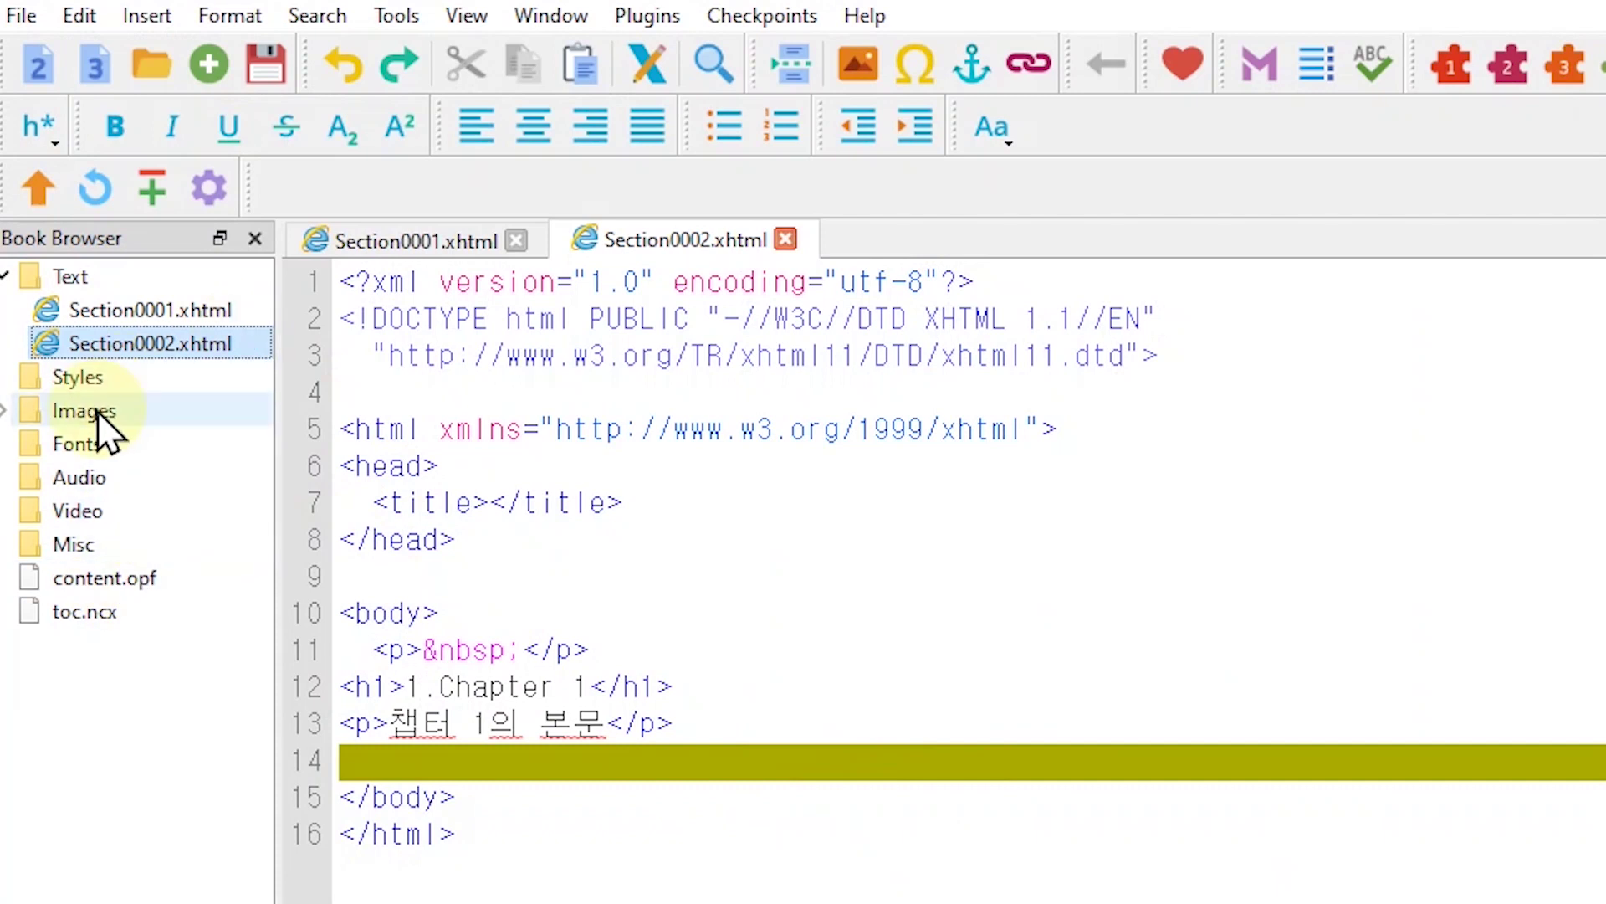
click(7, 416)
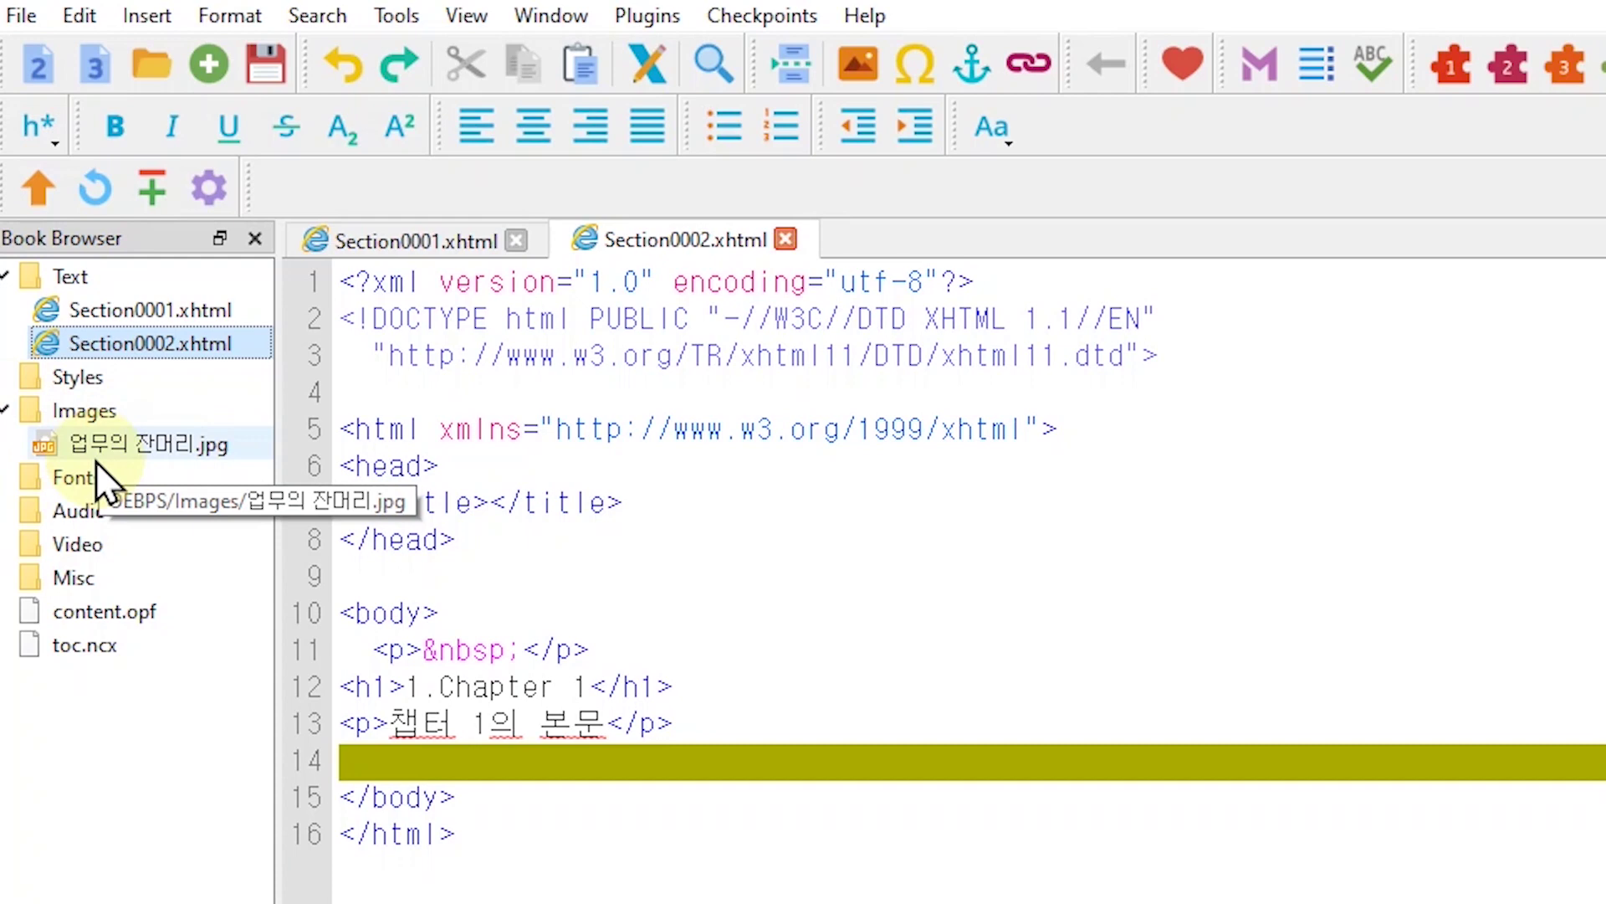
Step: Insert the image 업무의 잔머리.jpg from the book on the empty line below the Chapter 1 paragraph
click(801, 763)
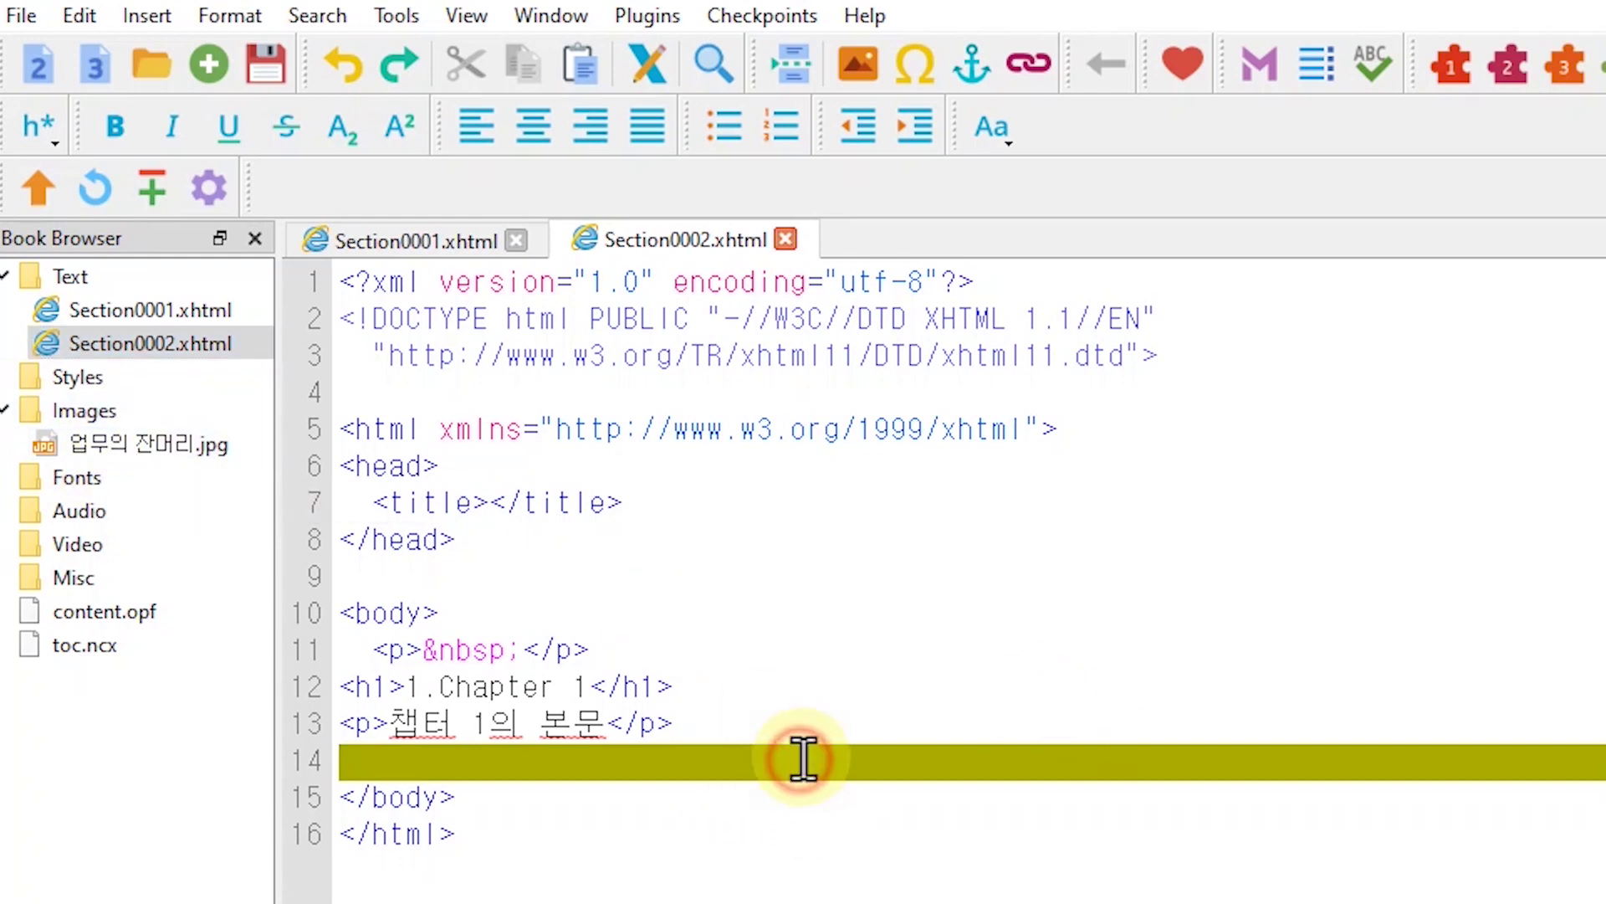
click(855, 72)
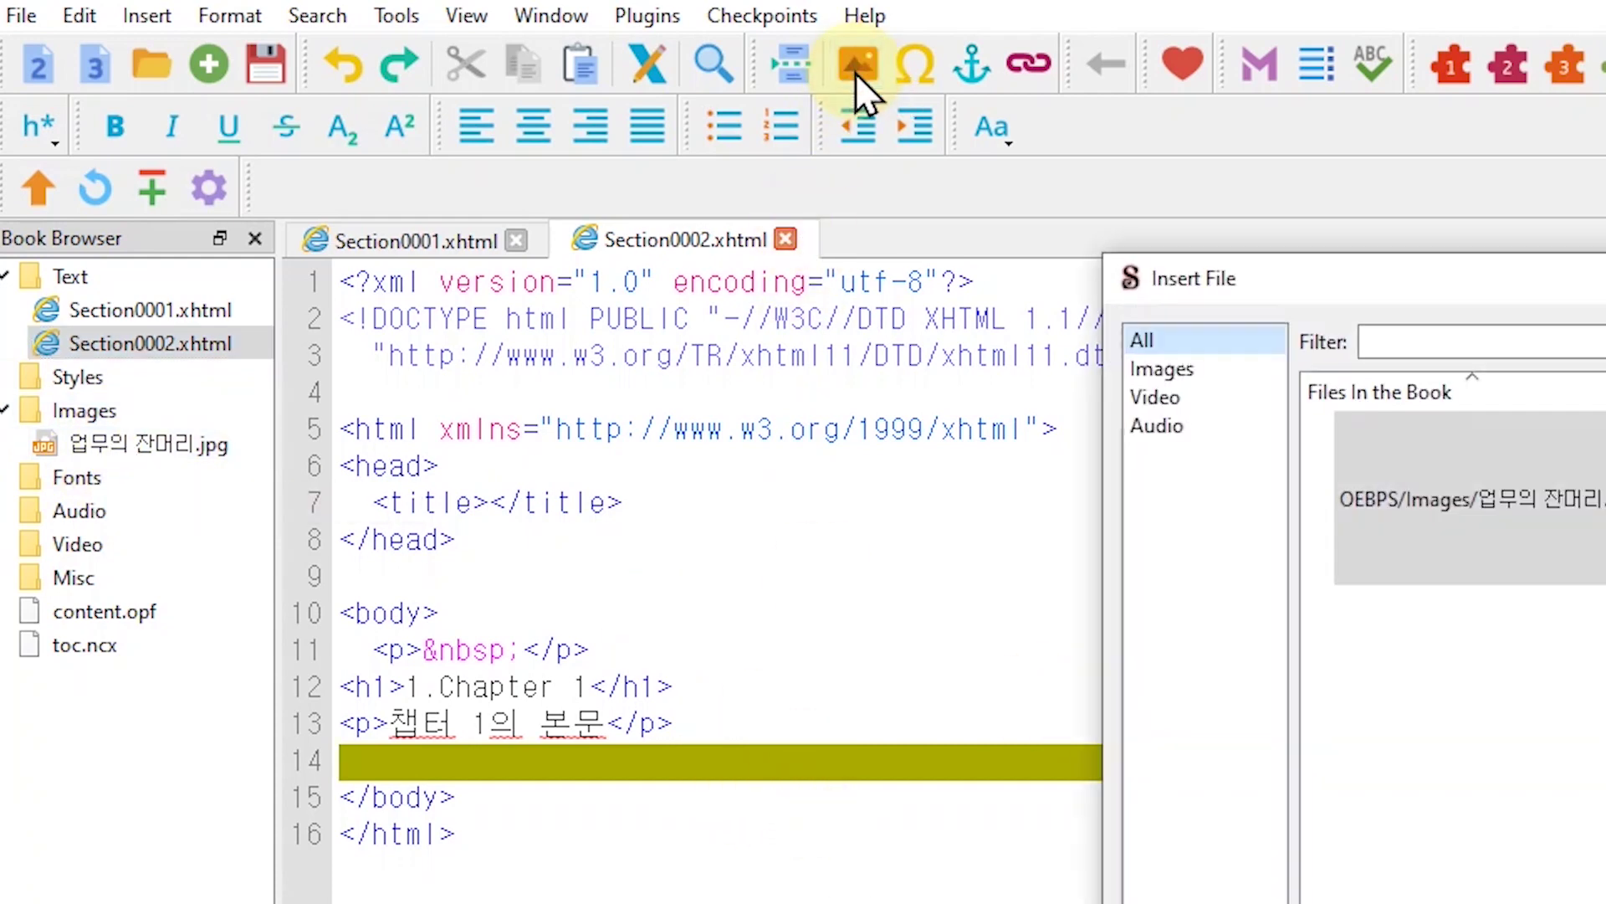
click(1600, 489)
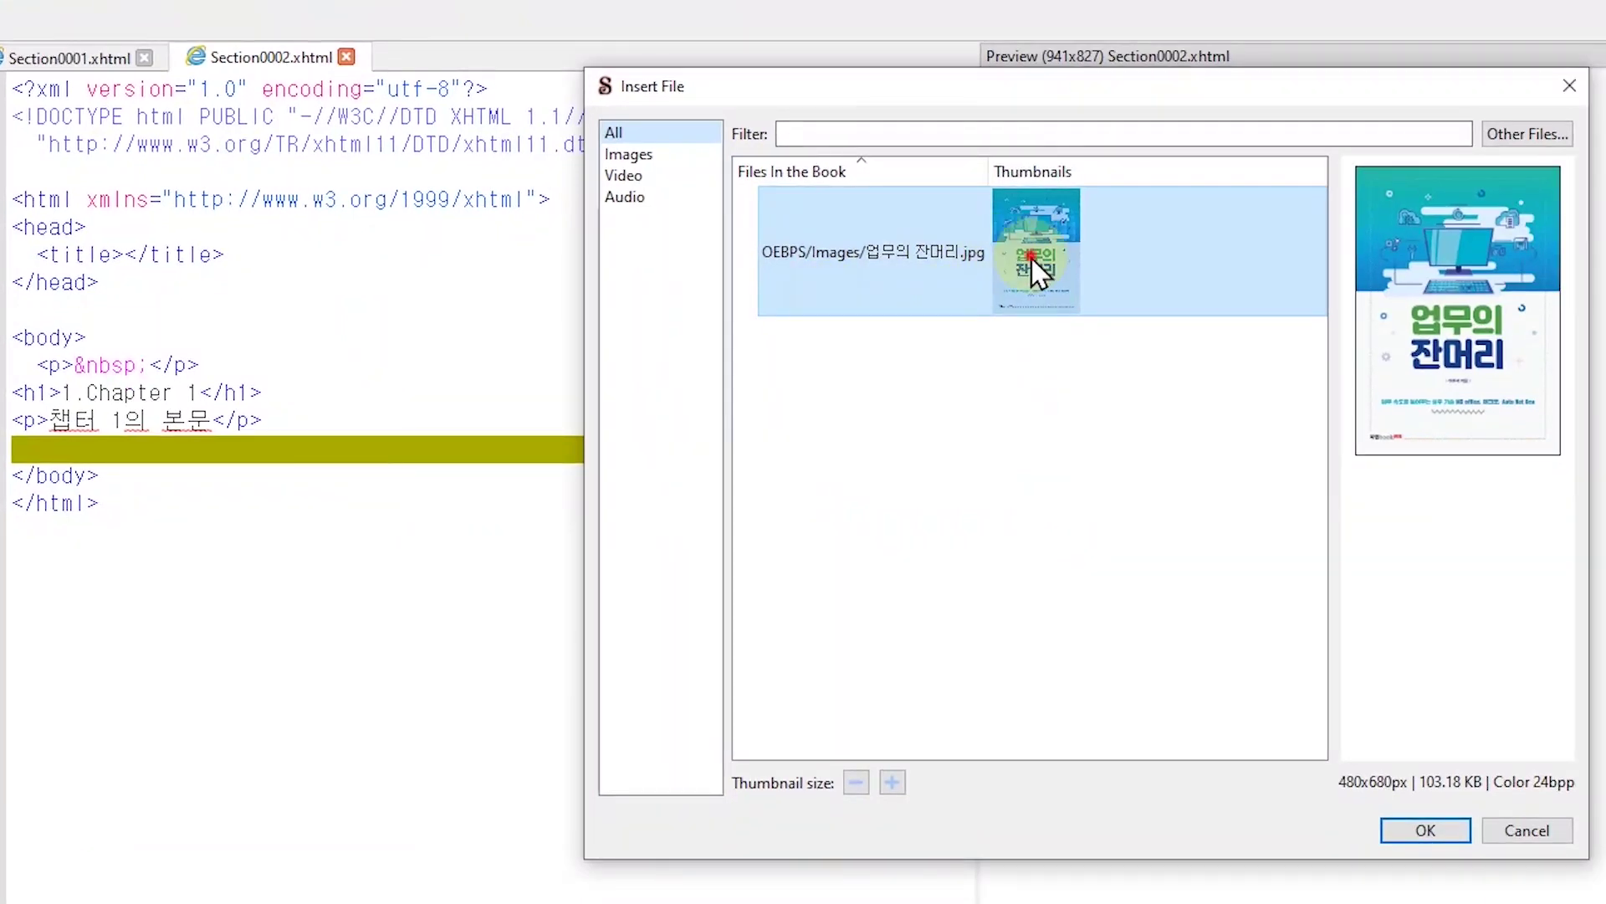
click(1427, 828)
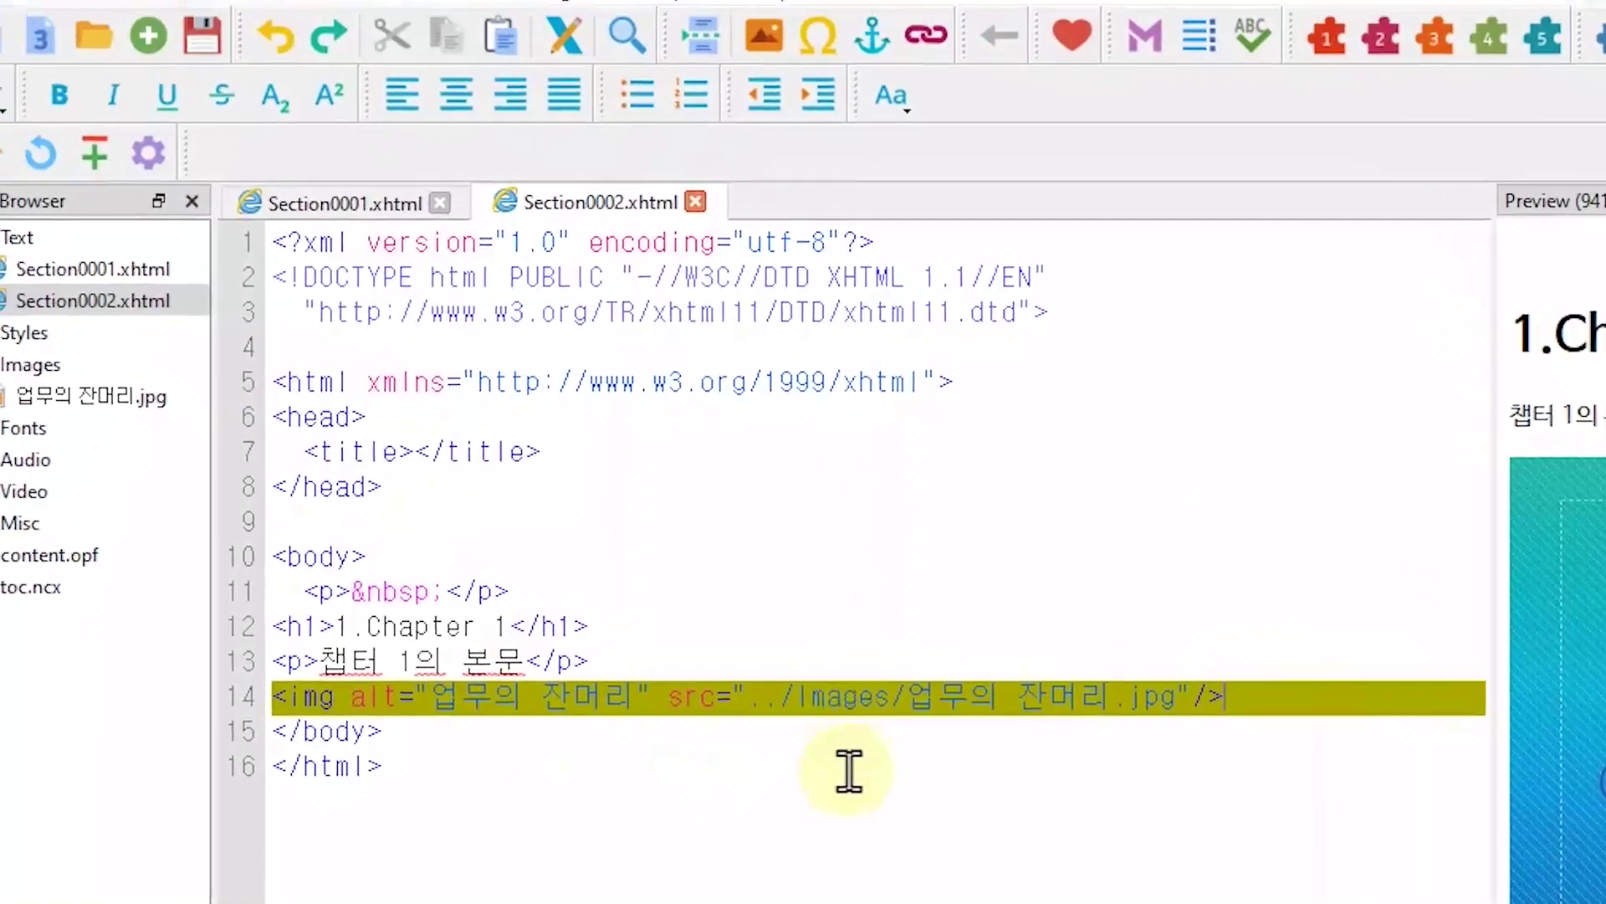
click(470, 475)
click(74, 381)
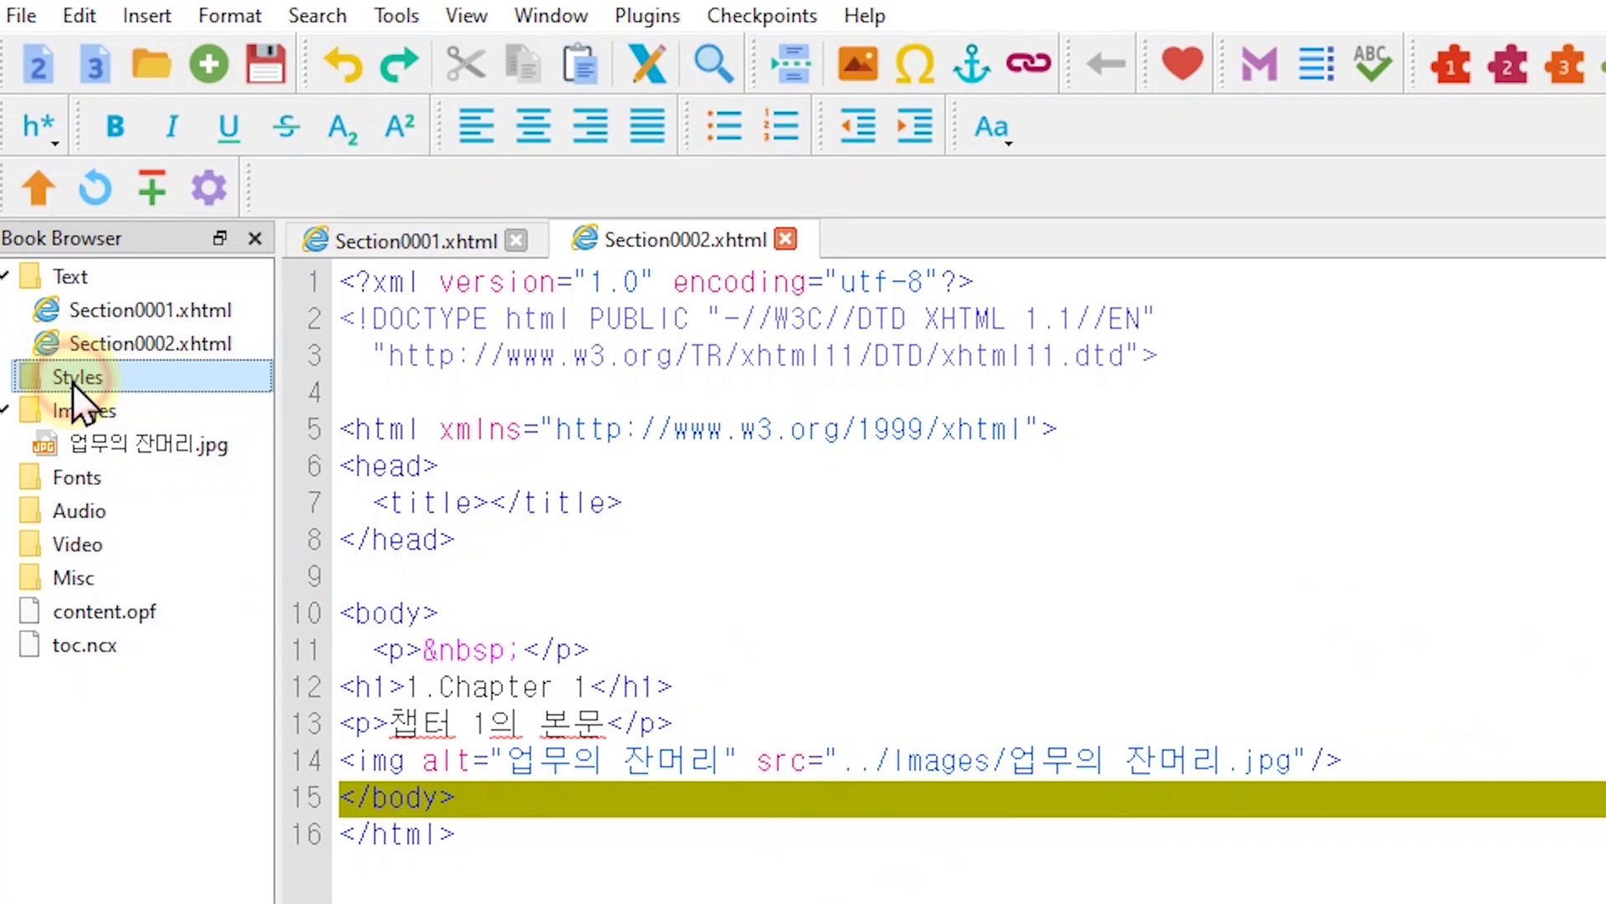
click(852, 650)
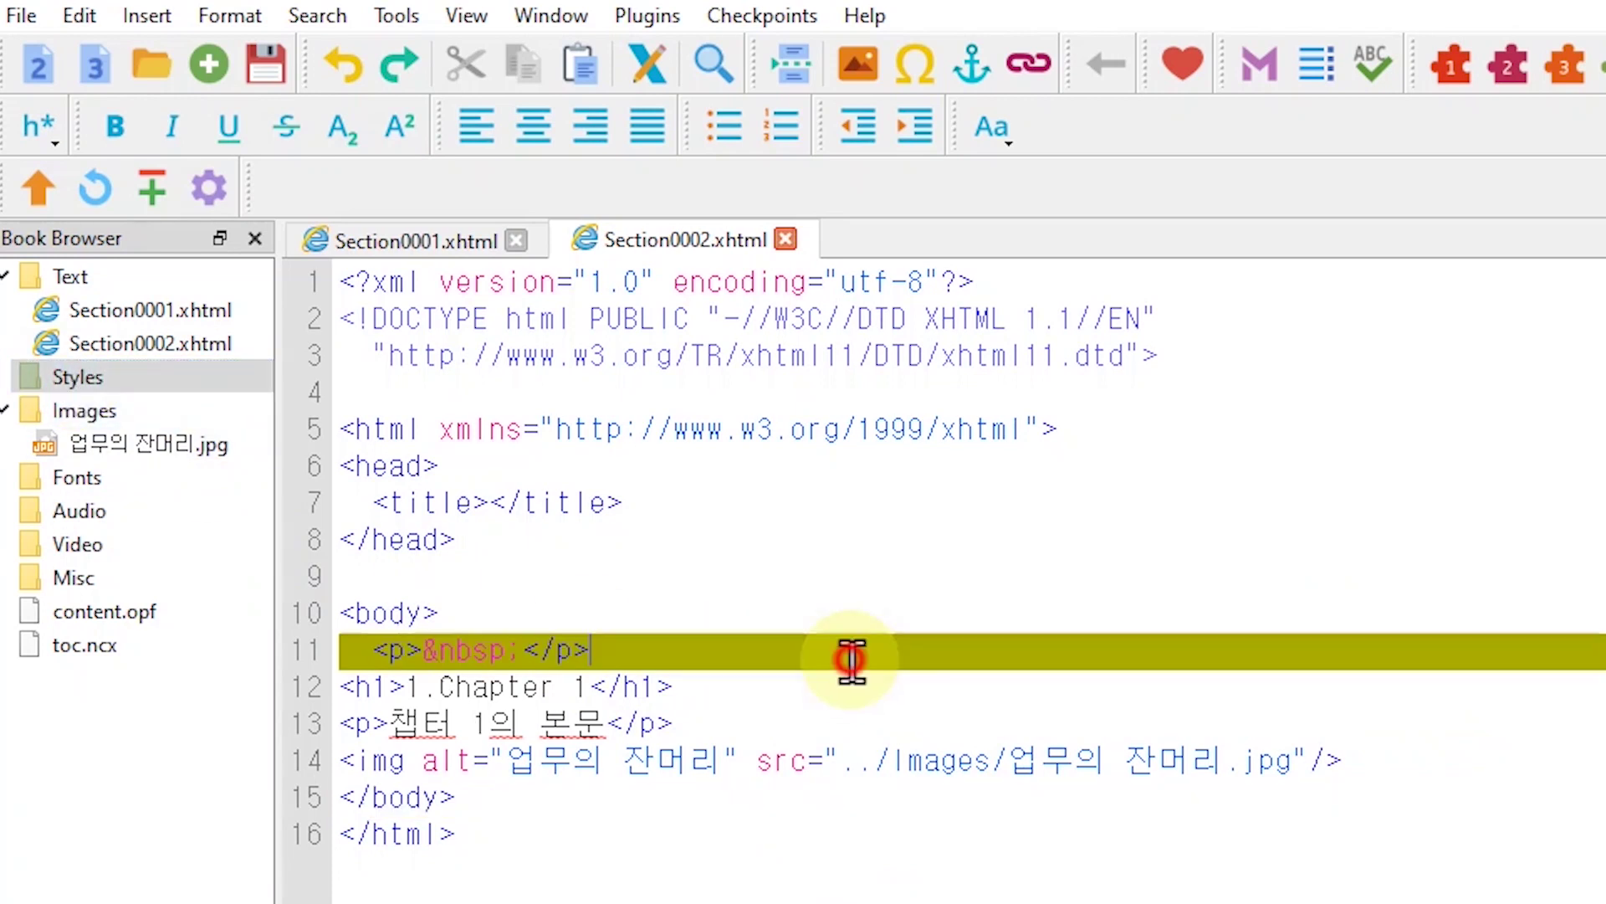
click(512, 689)
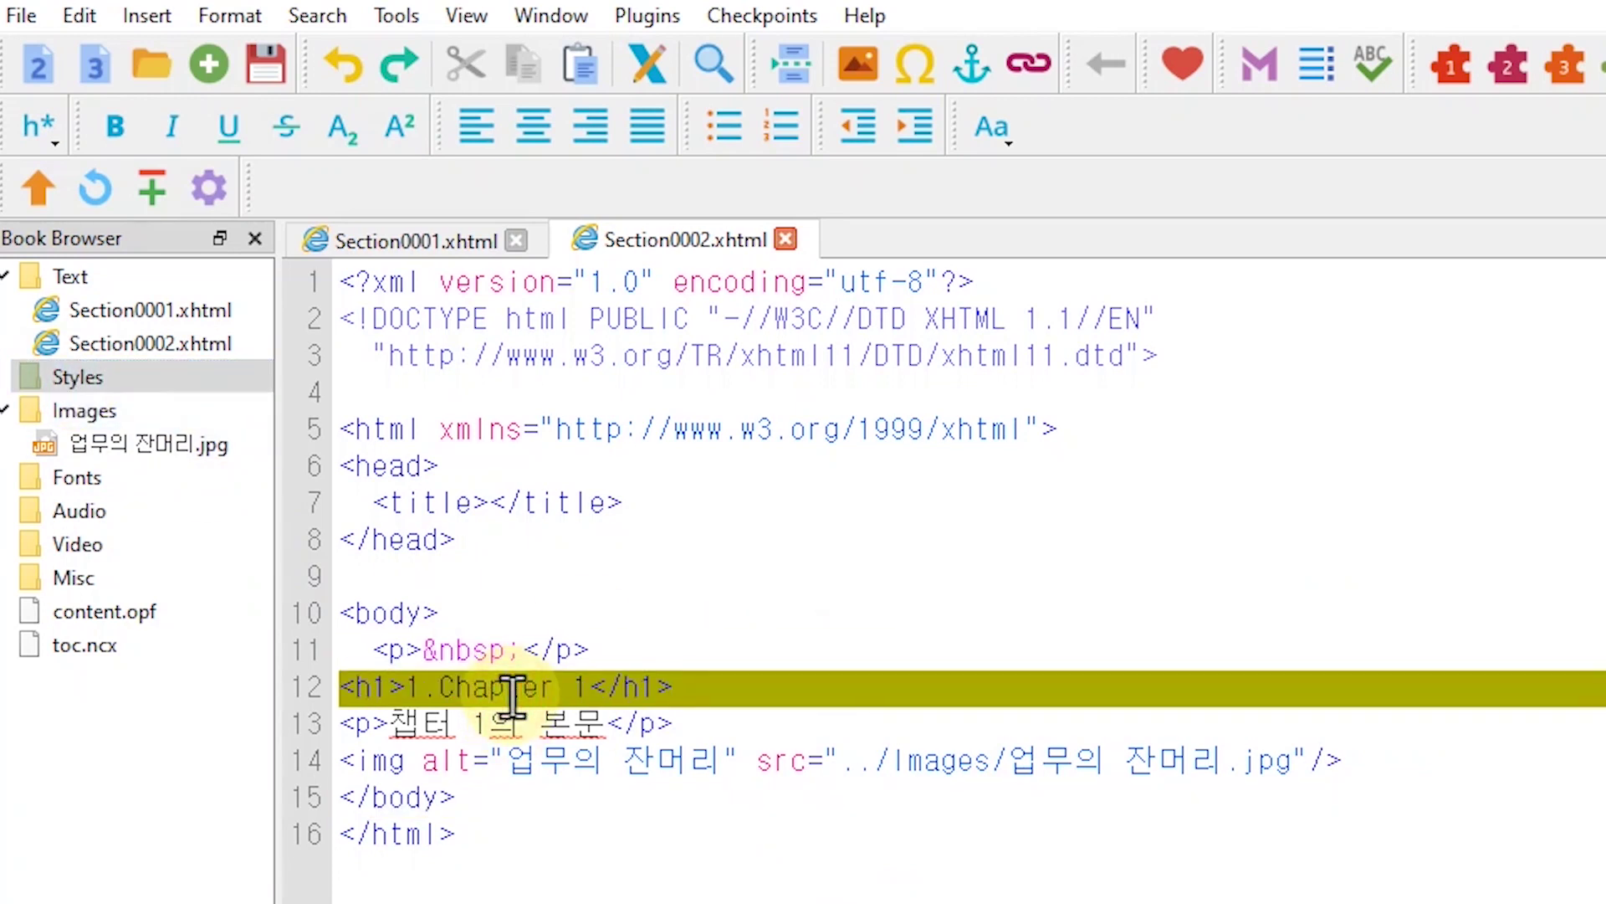
click(460, 724)
click(473, 690)
click(461, 727)
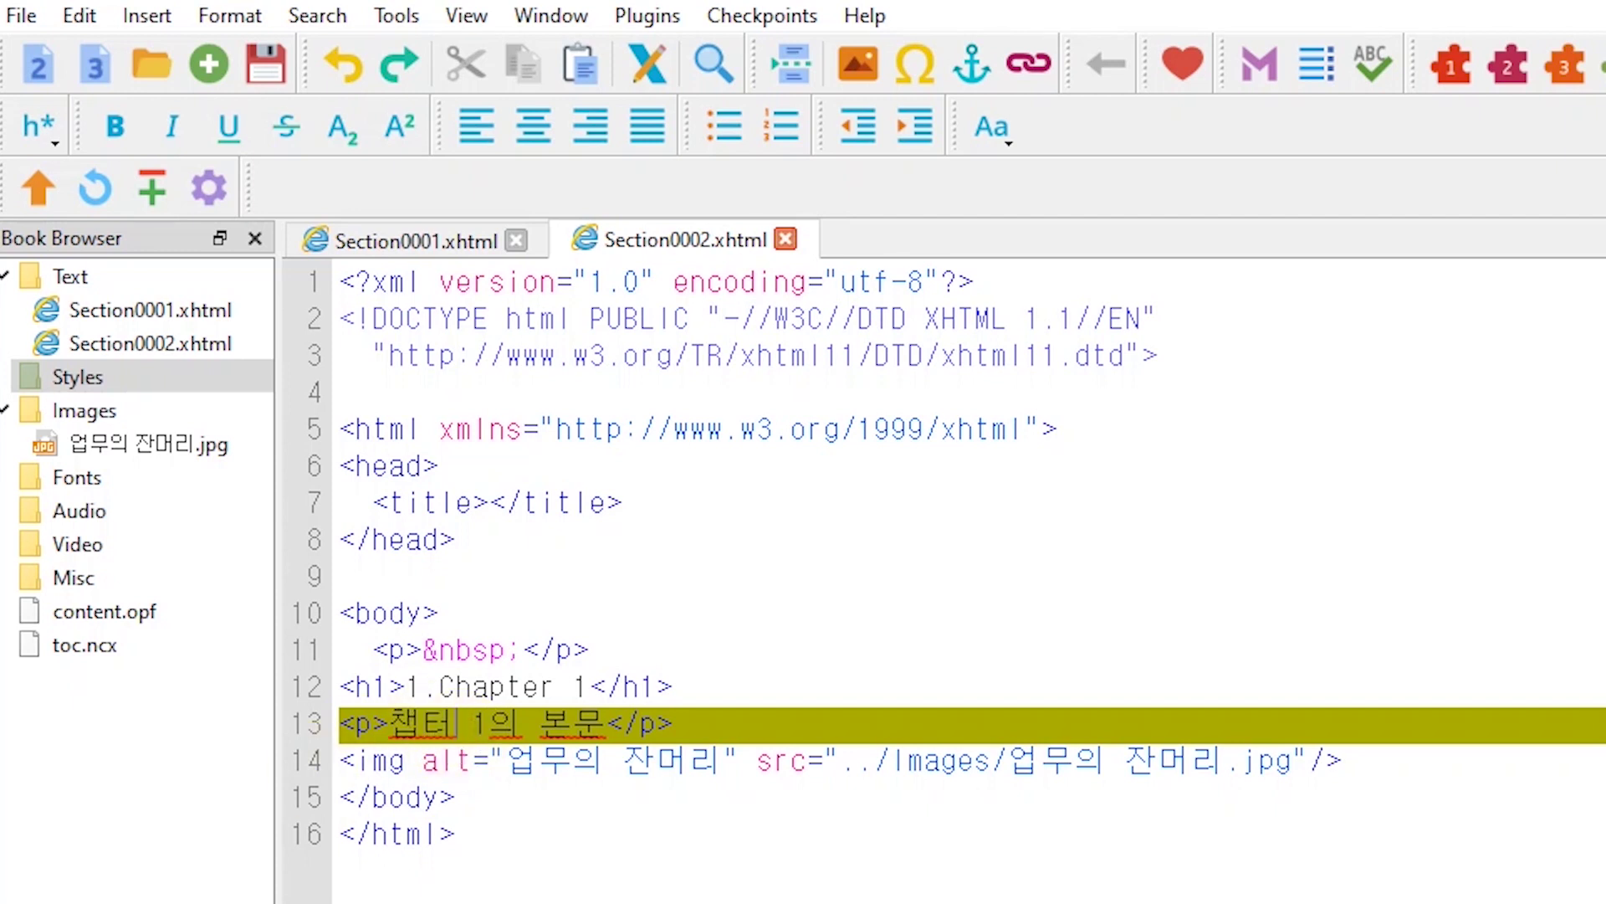
Step: Import the existing font file NanumBarunGothic.ttf into the book's Fonts folder and expand that folder
click(77, 479)
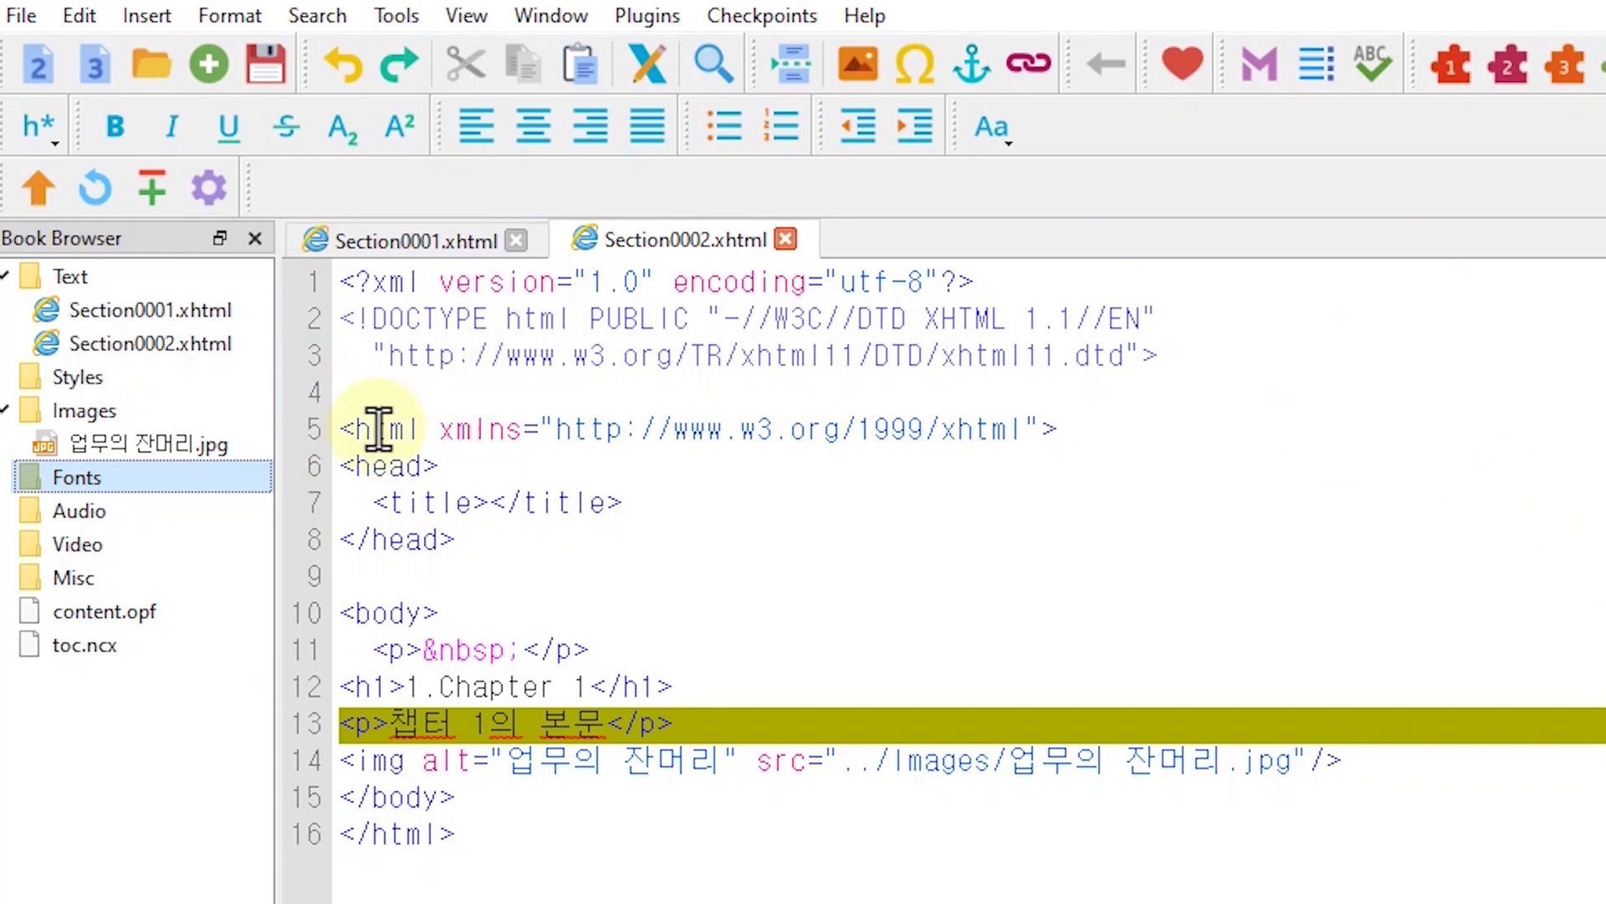
right_click(81, 482)
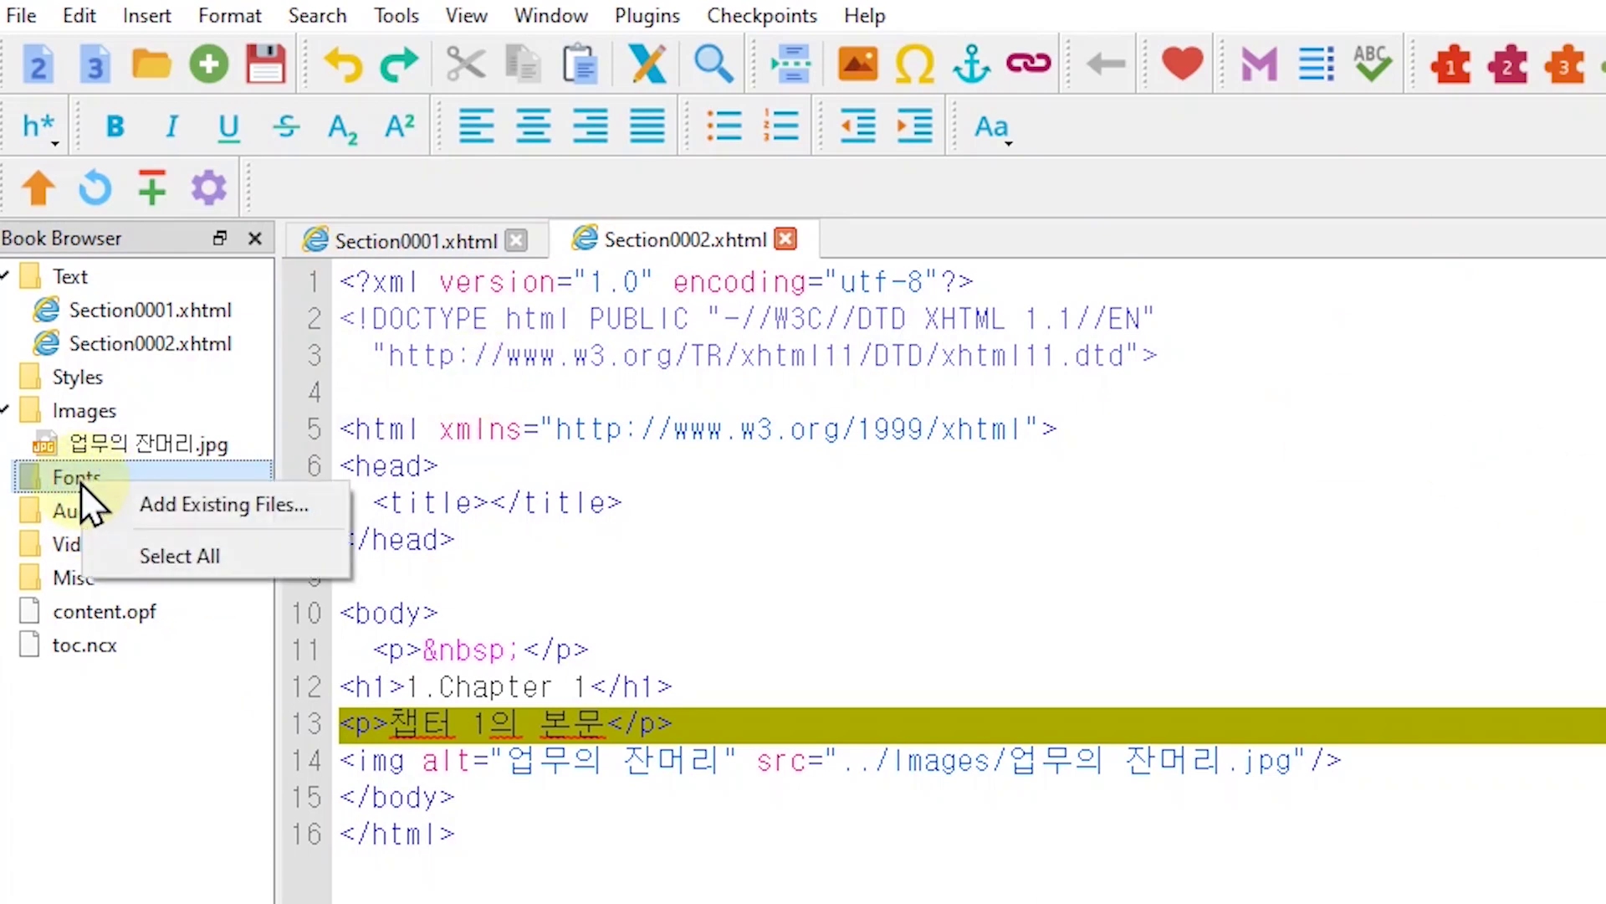
click(208, 505)
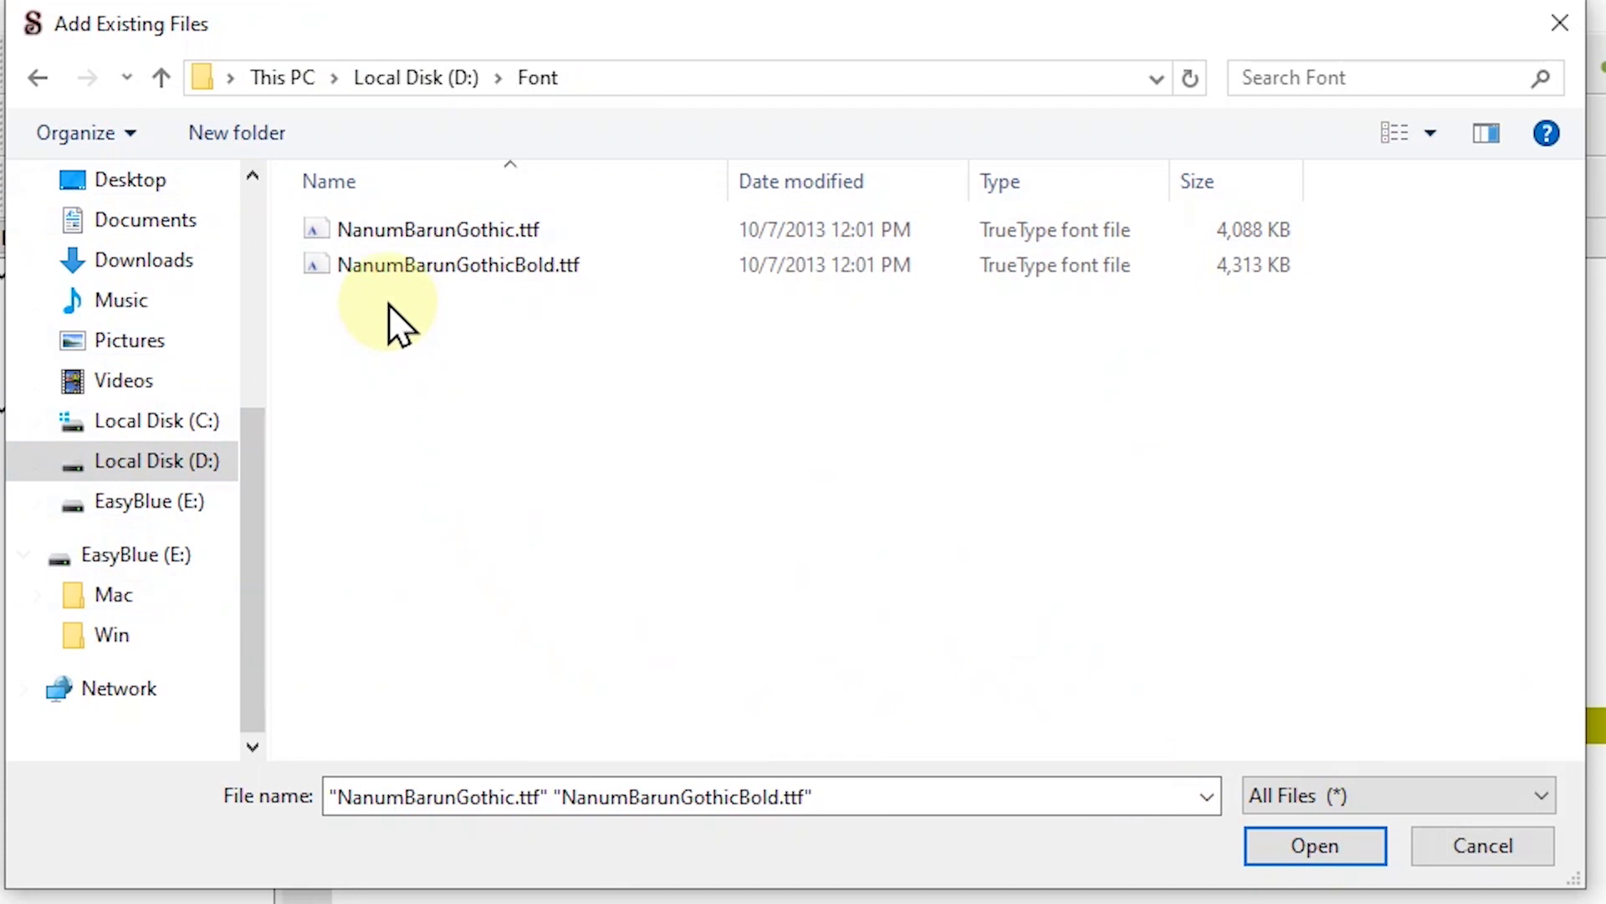
click(477, 231)
click(1349, 846)
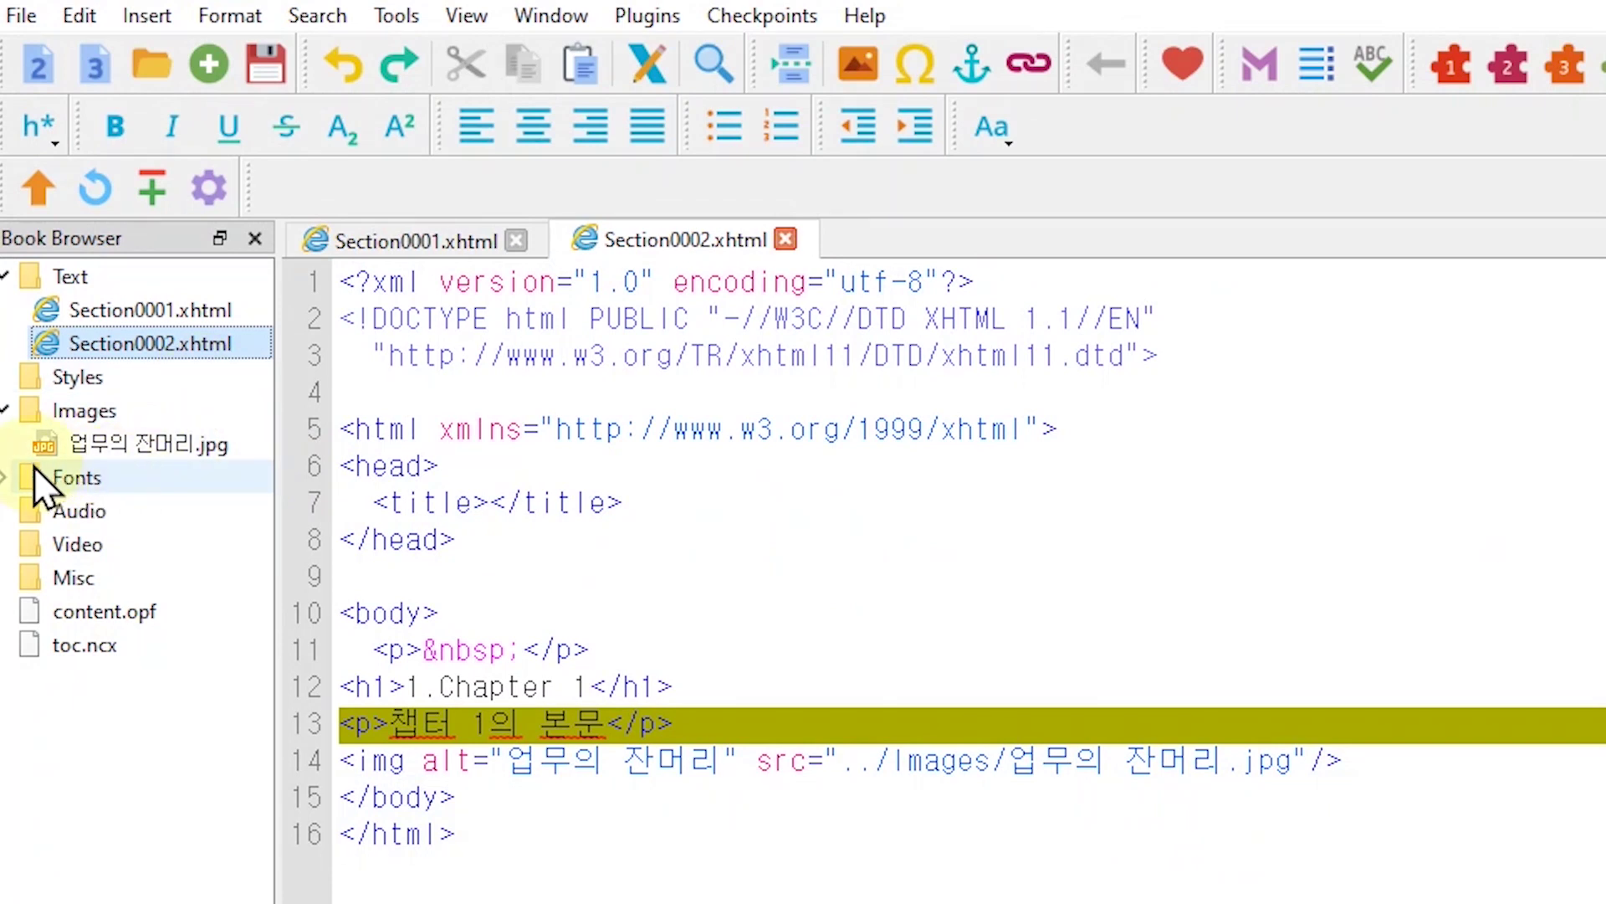
click(7, 478)
click(150, 514)
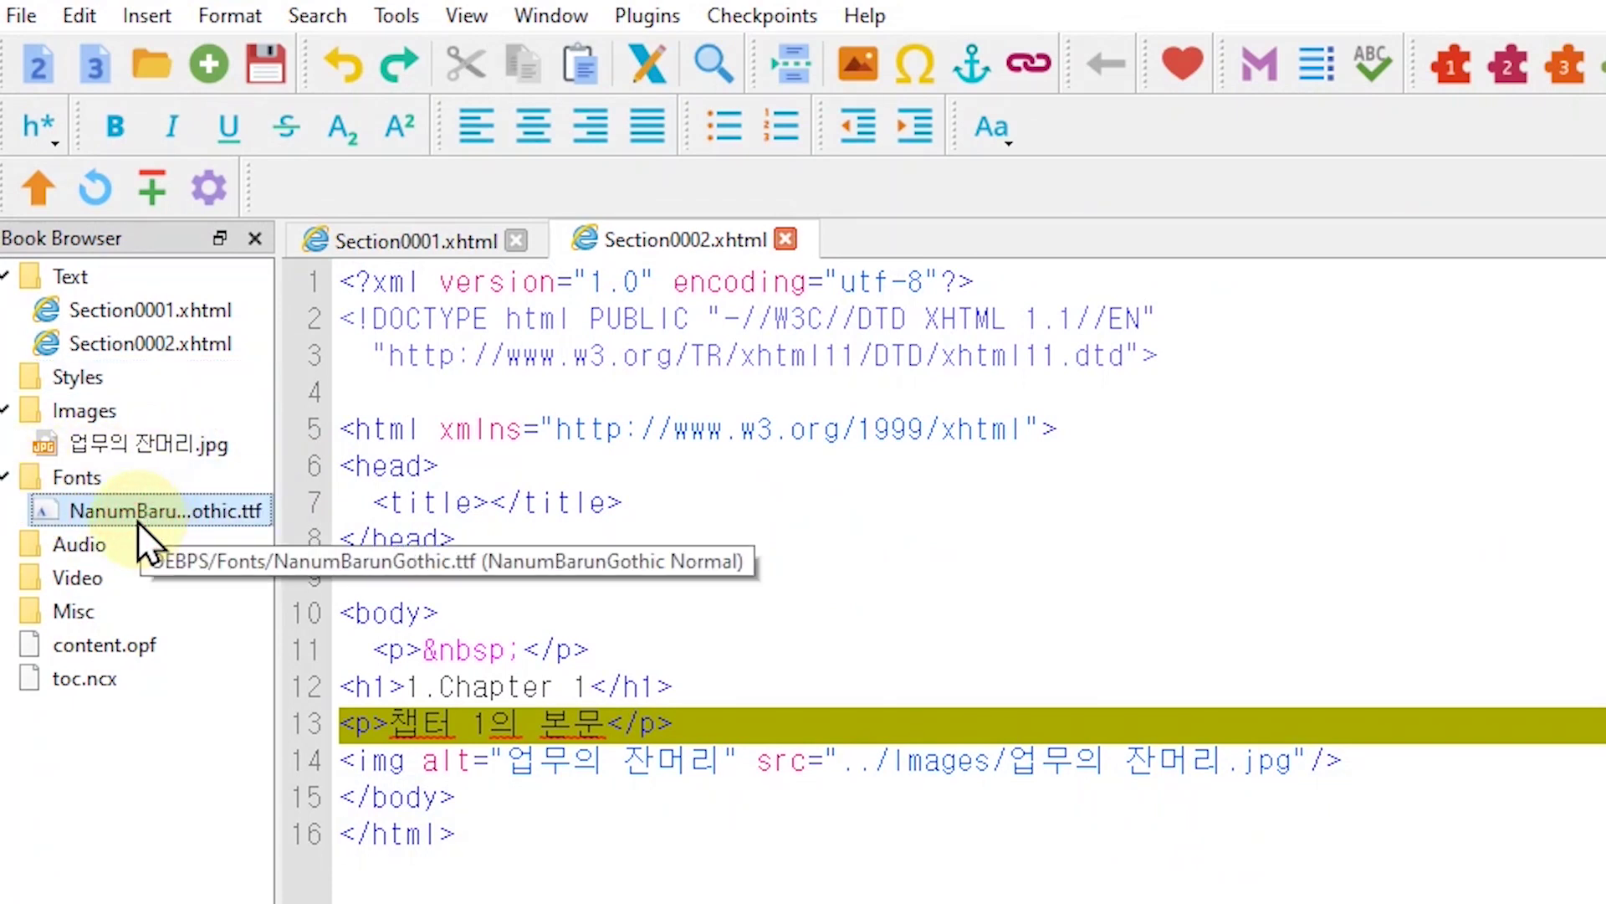
Step: Add a blank stylesheet to the book's Styles folder
right_click(67, 384)
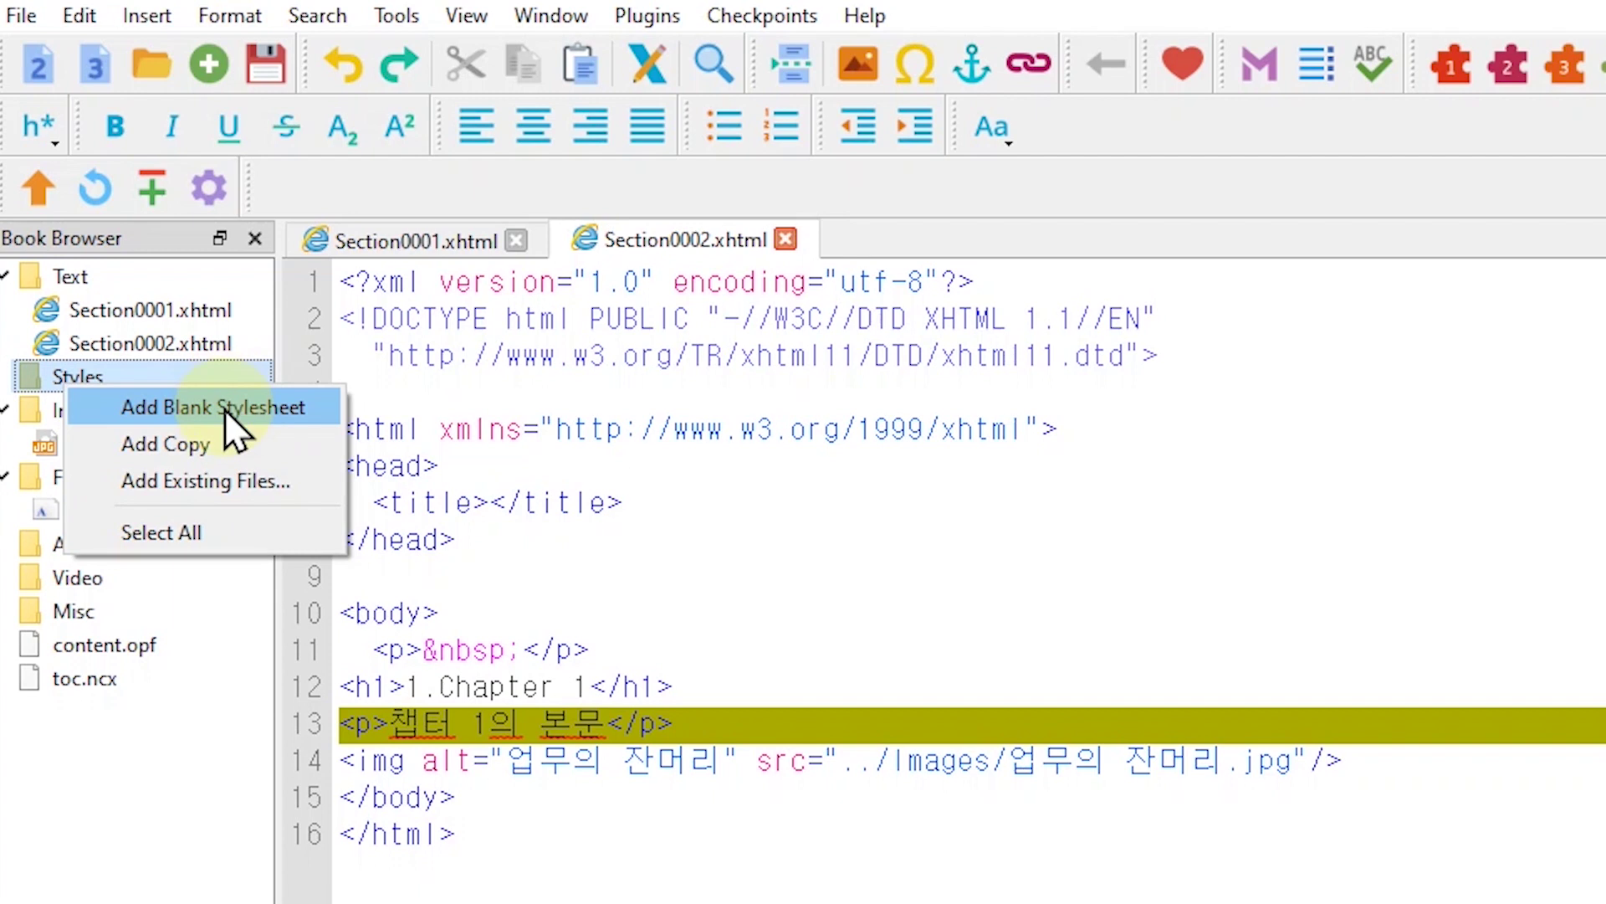
click(224, 410)
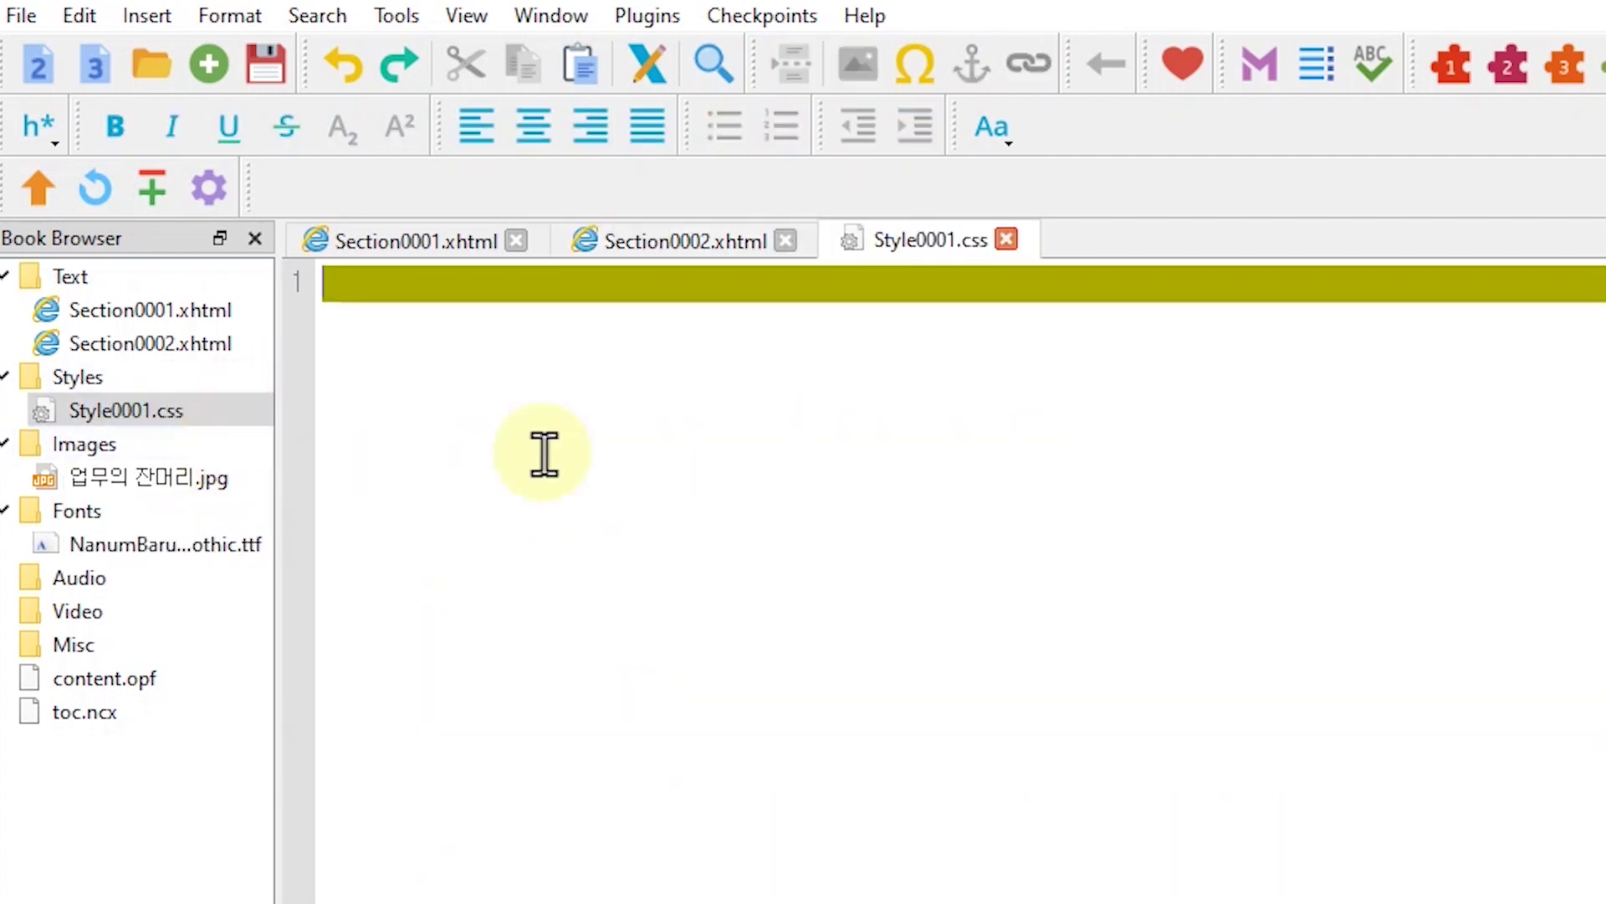
click(95, 402)
click(733, 405)
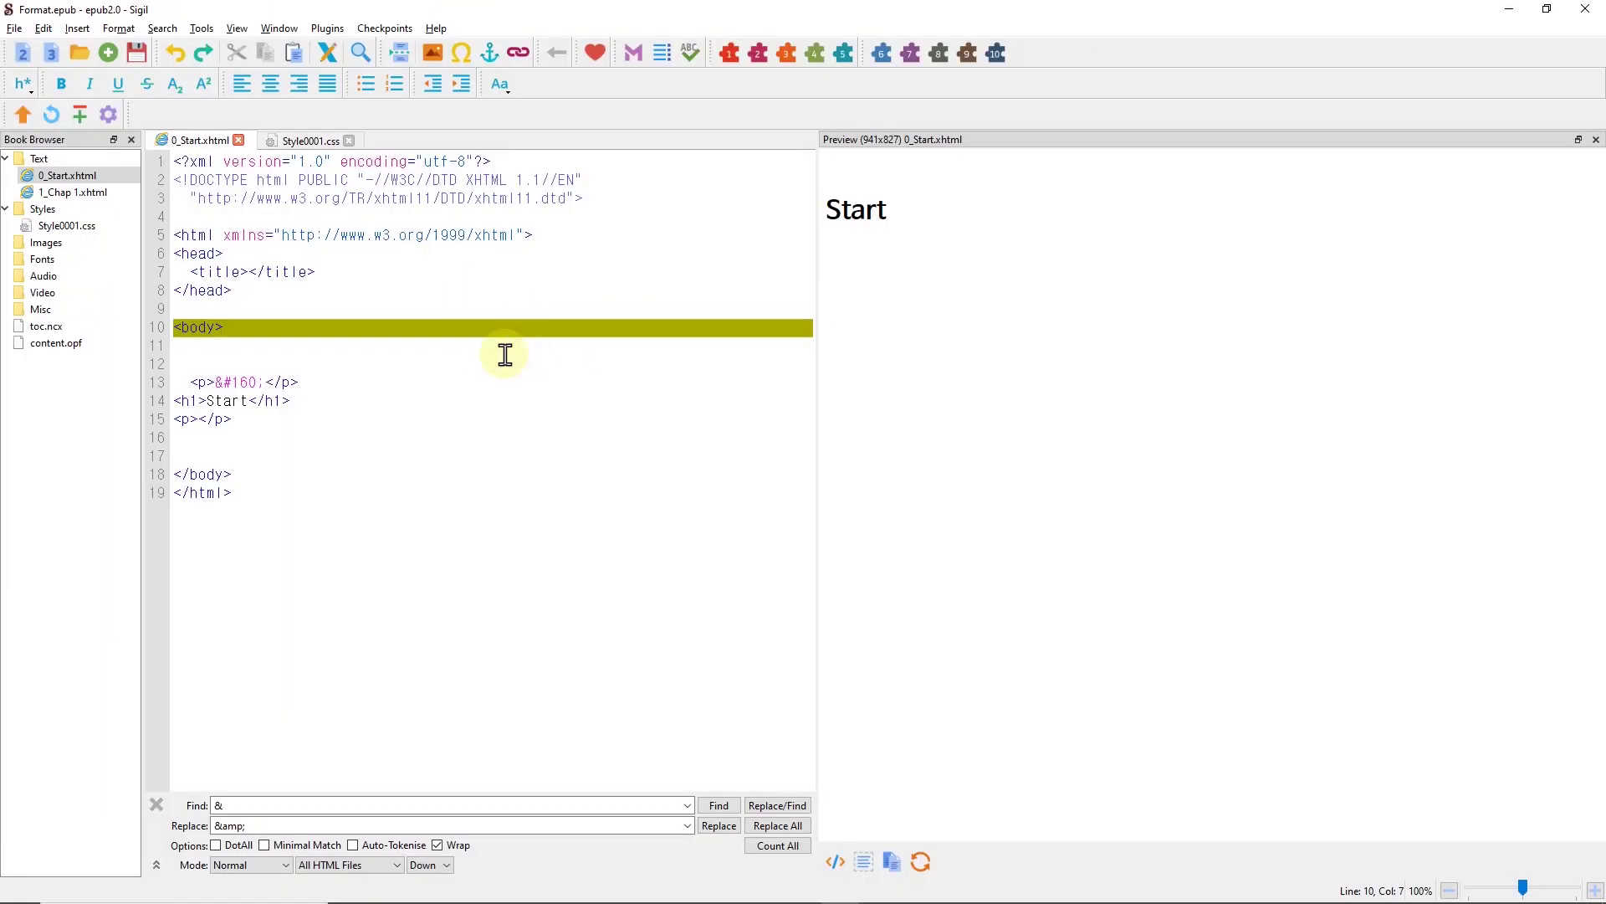
Step: Open Style0001.css in Format.epub and copy all of its CSS rules
double_click(74, 227)
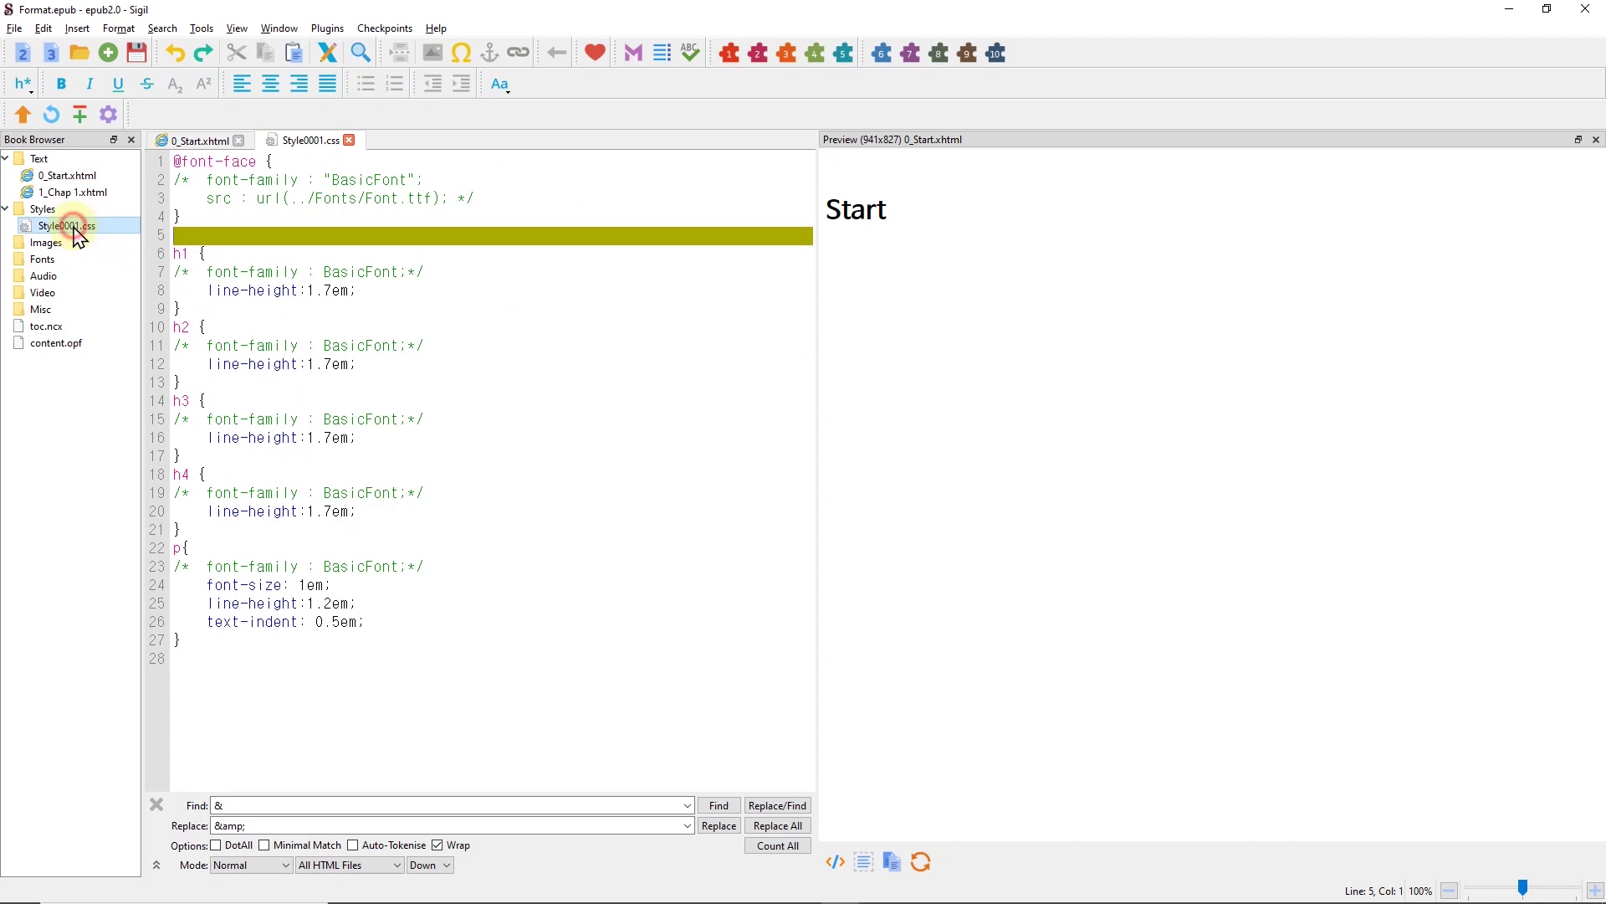
click(394, 649)
drag(284, 527, 25, 136)
key(ctrl+c)
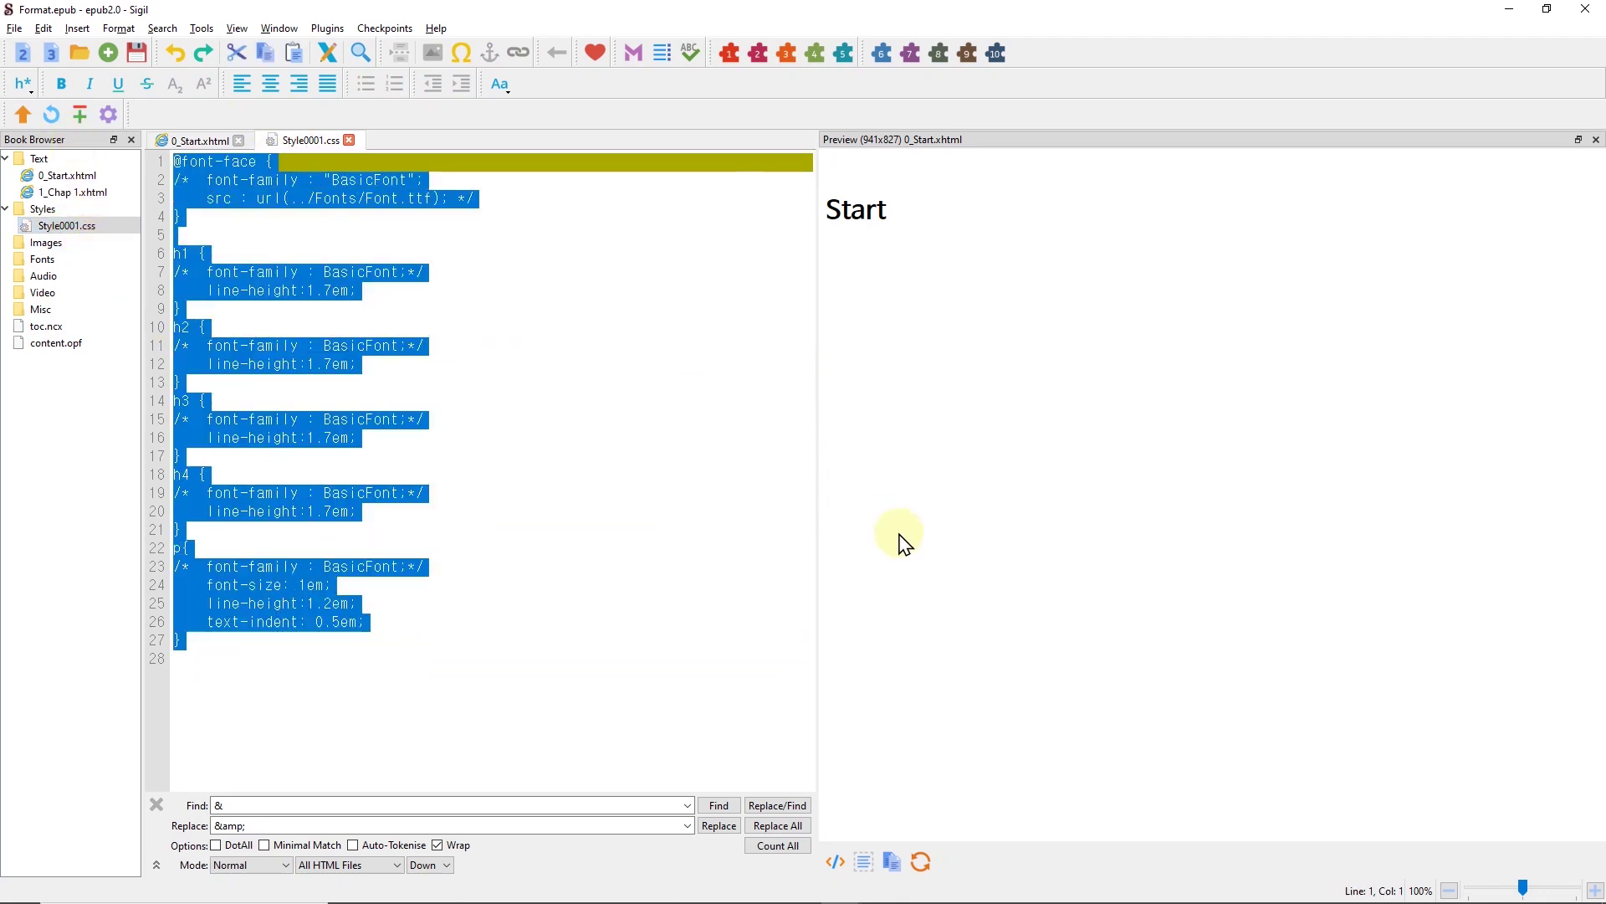
click(561, 309)
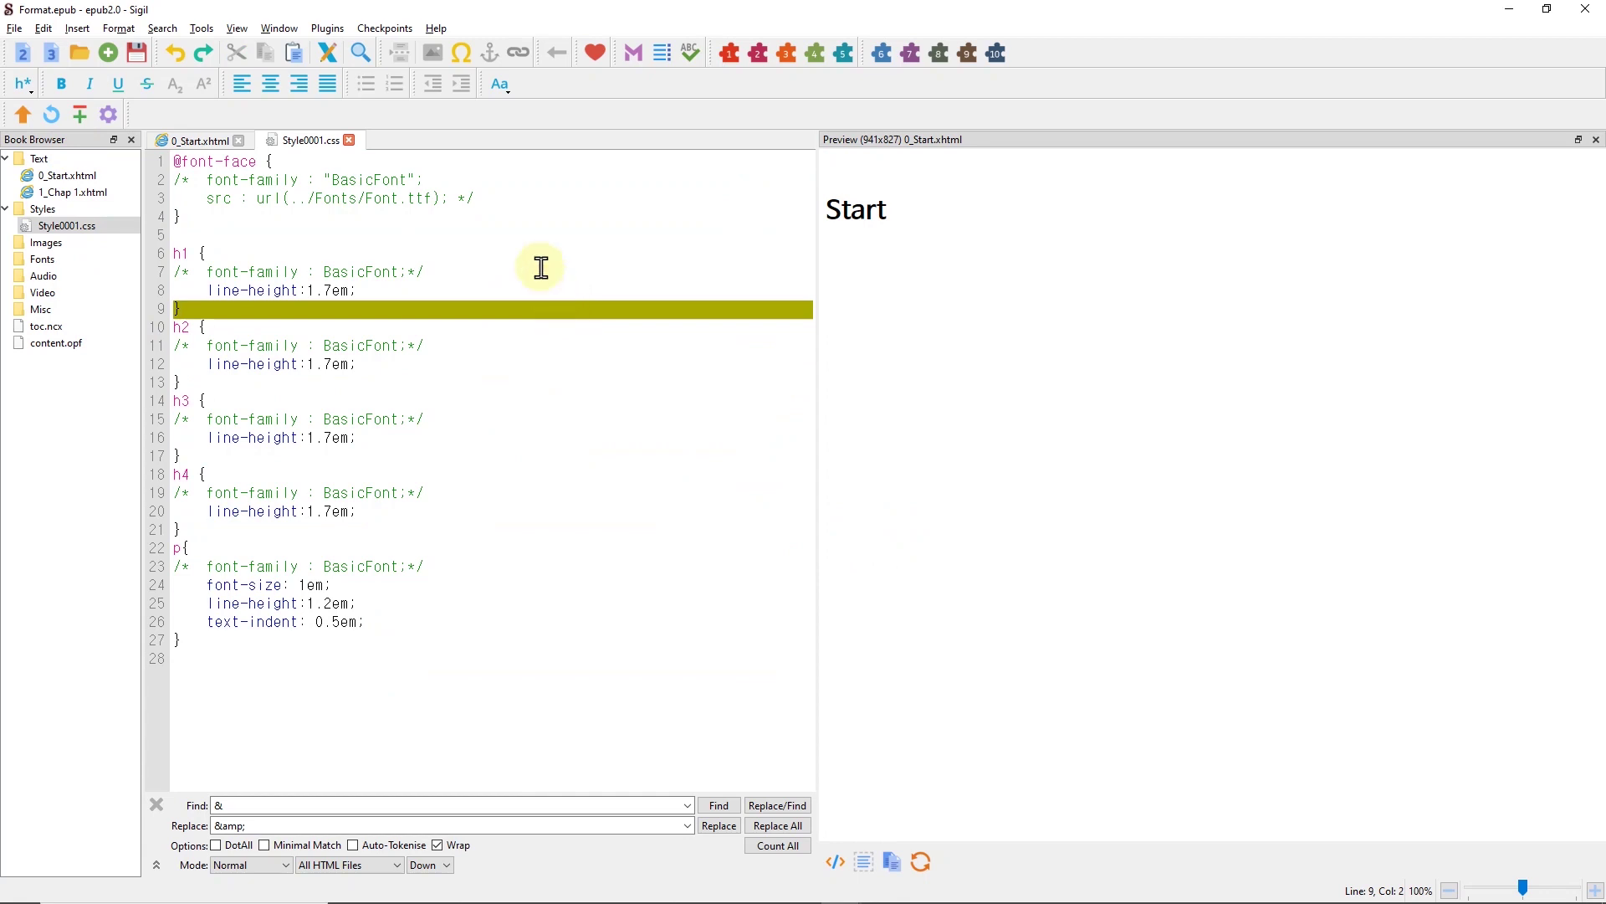
Step: Switch back to the untitled.epub window and paste the copied CSS rules into the empty Style0001.css
key(alt+Tab)
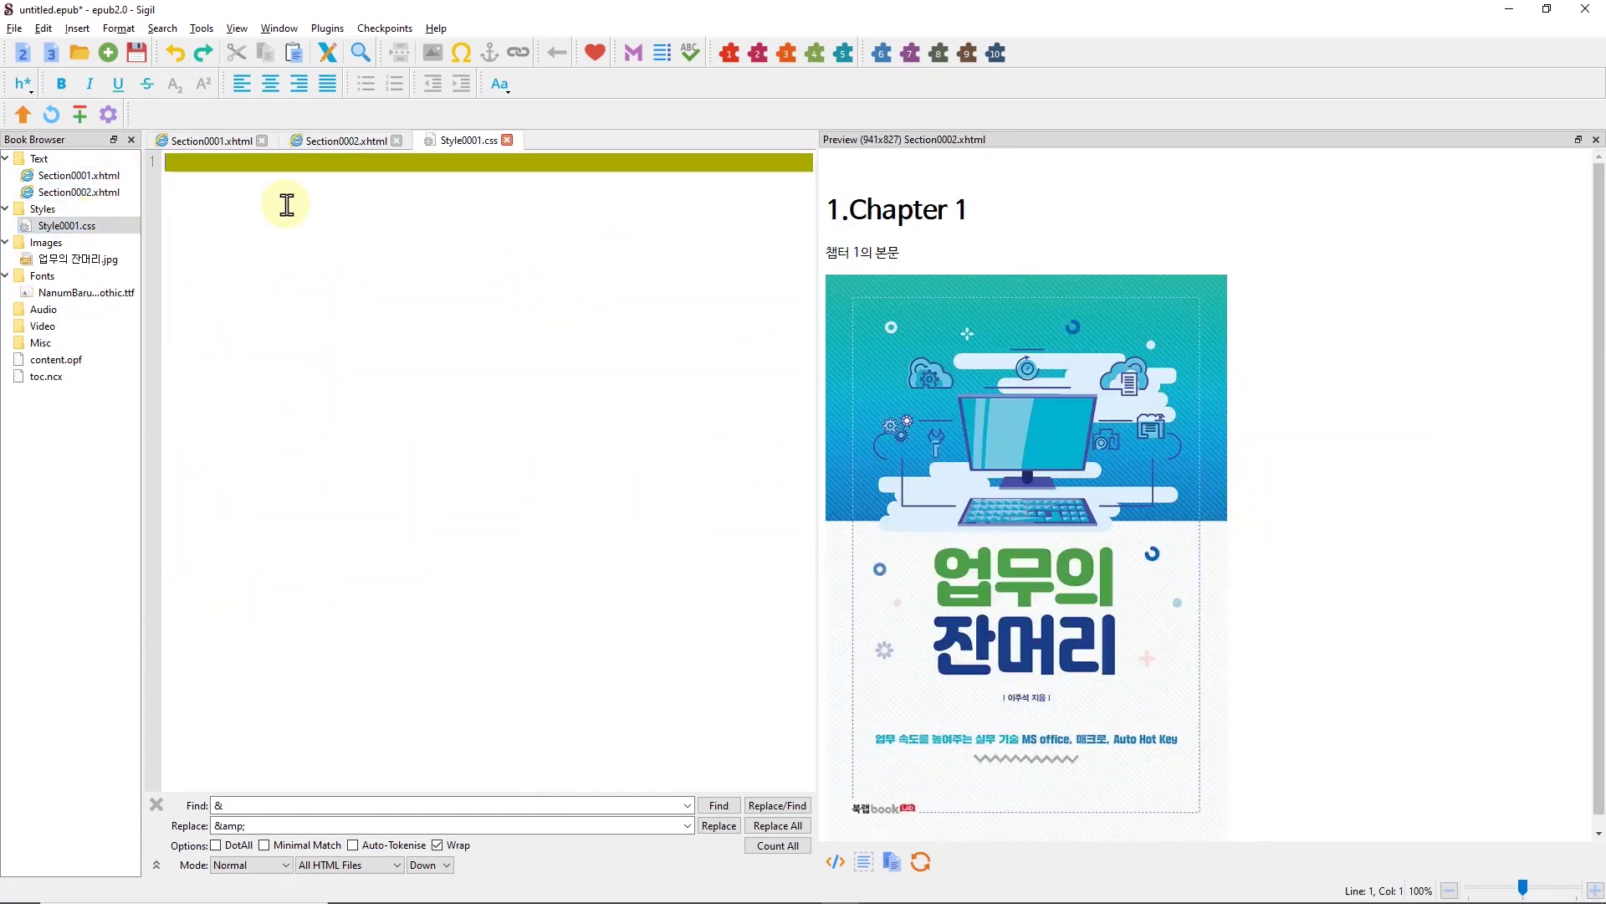
key(ctrl+v)
click(376, 216)
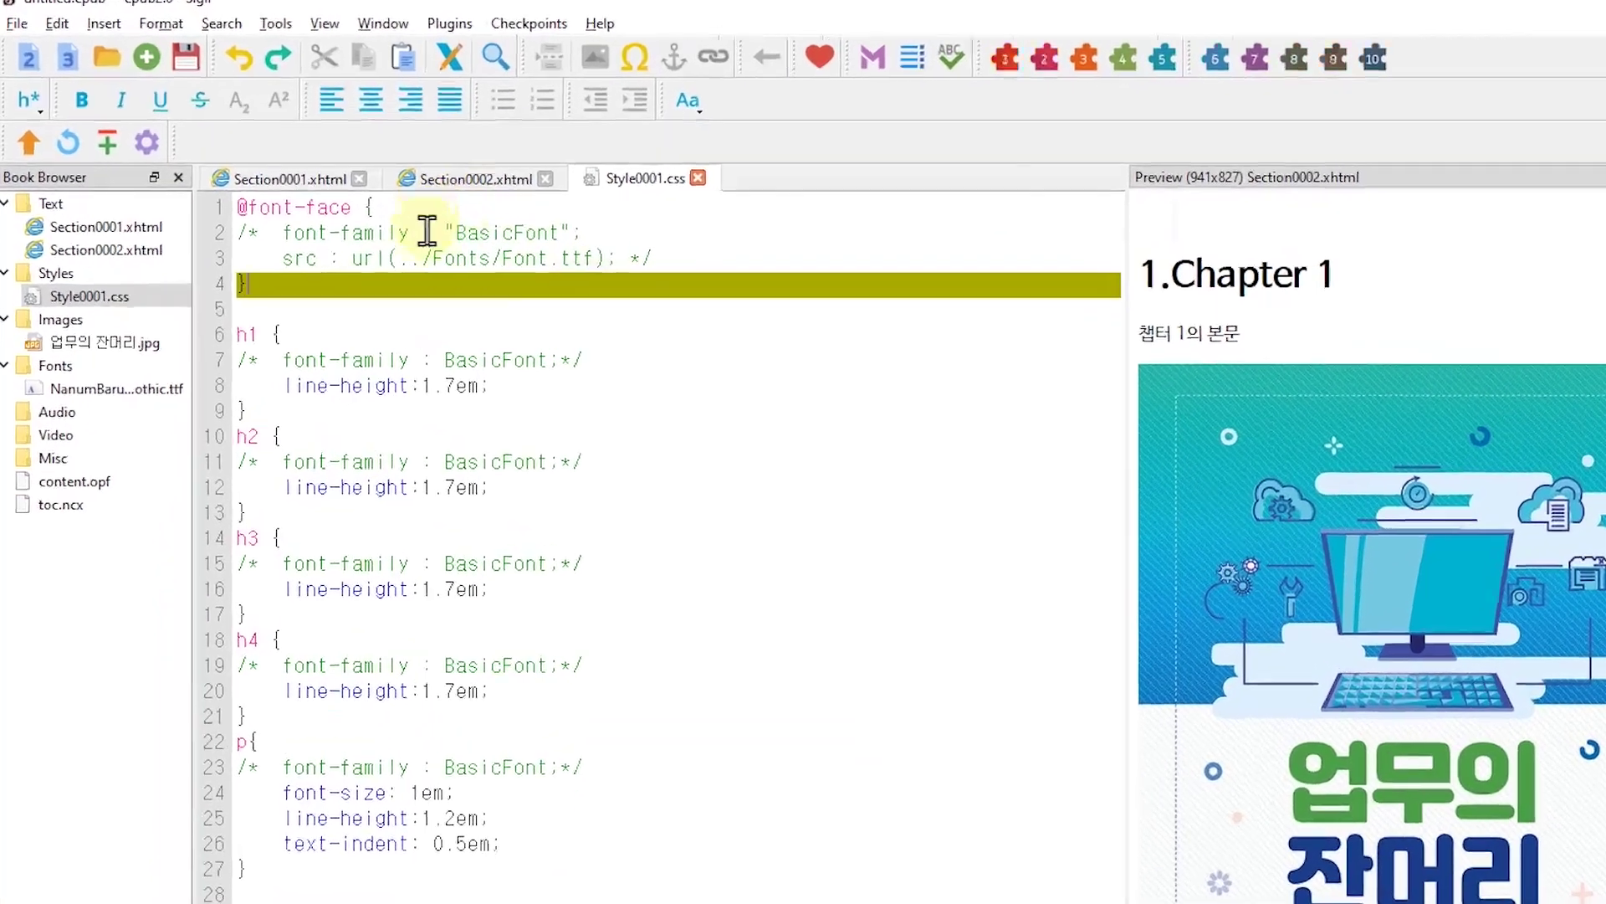
click(283, 232)
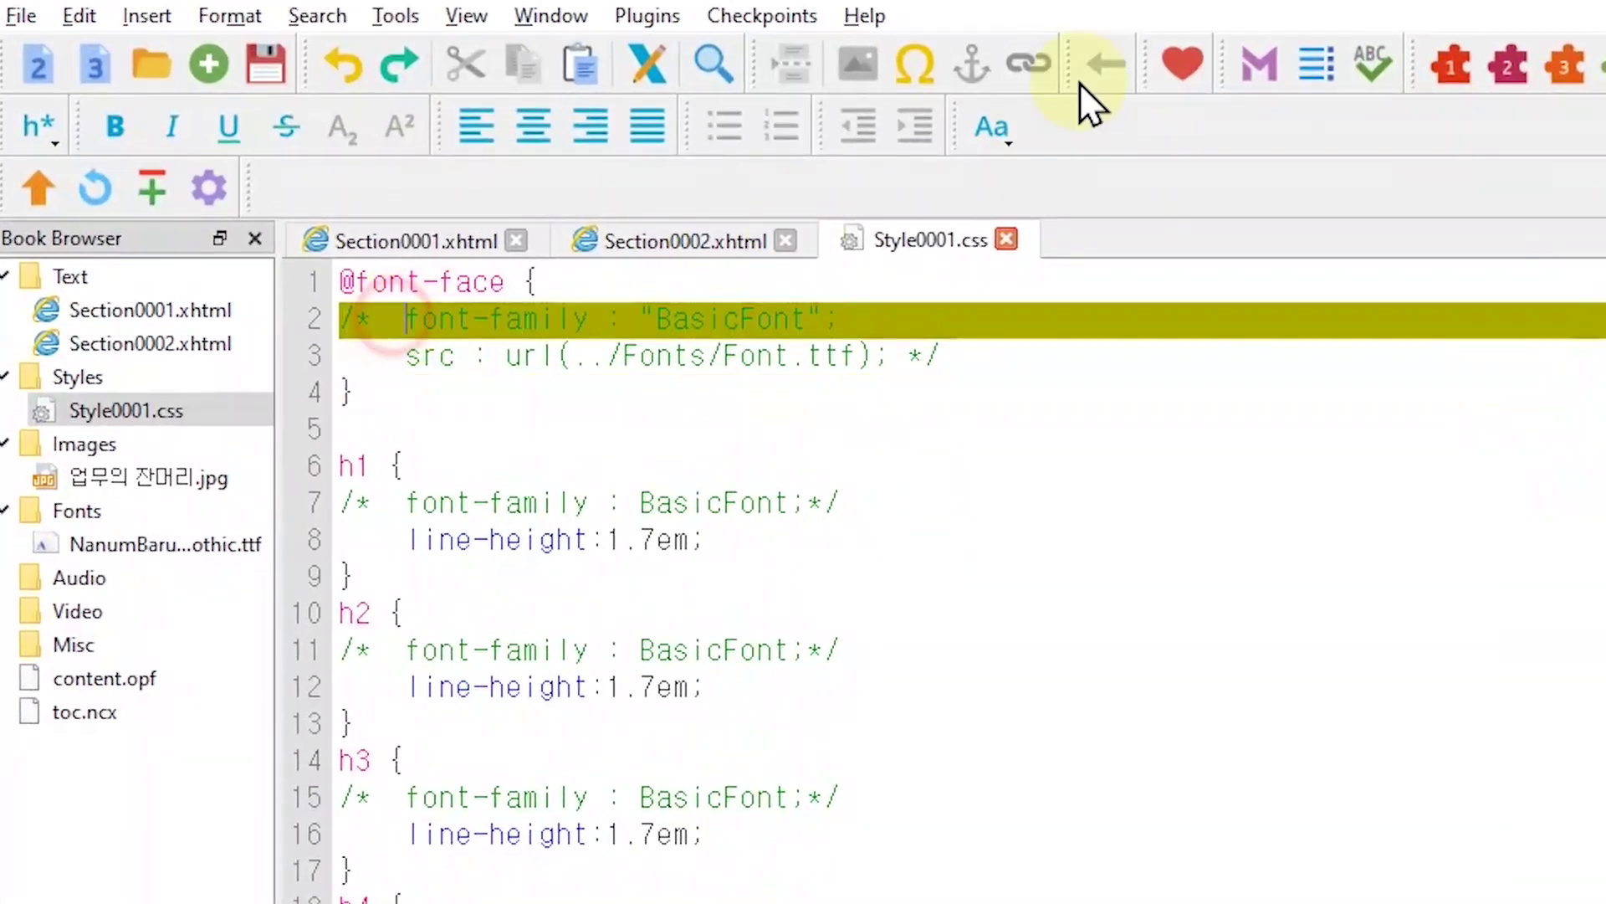
key(Delete)
key(Delete)
key(End)
key(Down)
key(End)
key(BackSpace)
key(BackSpace)
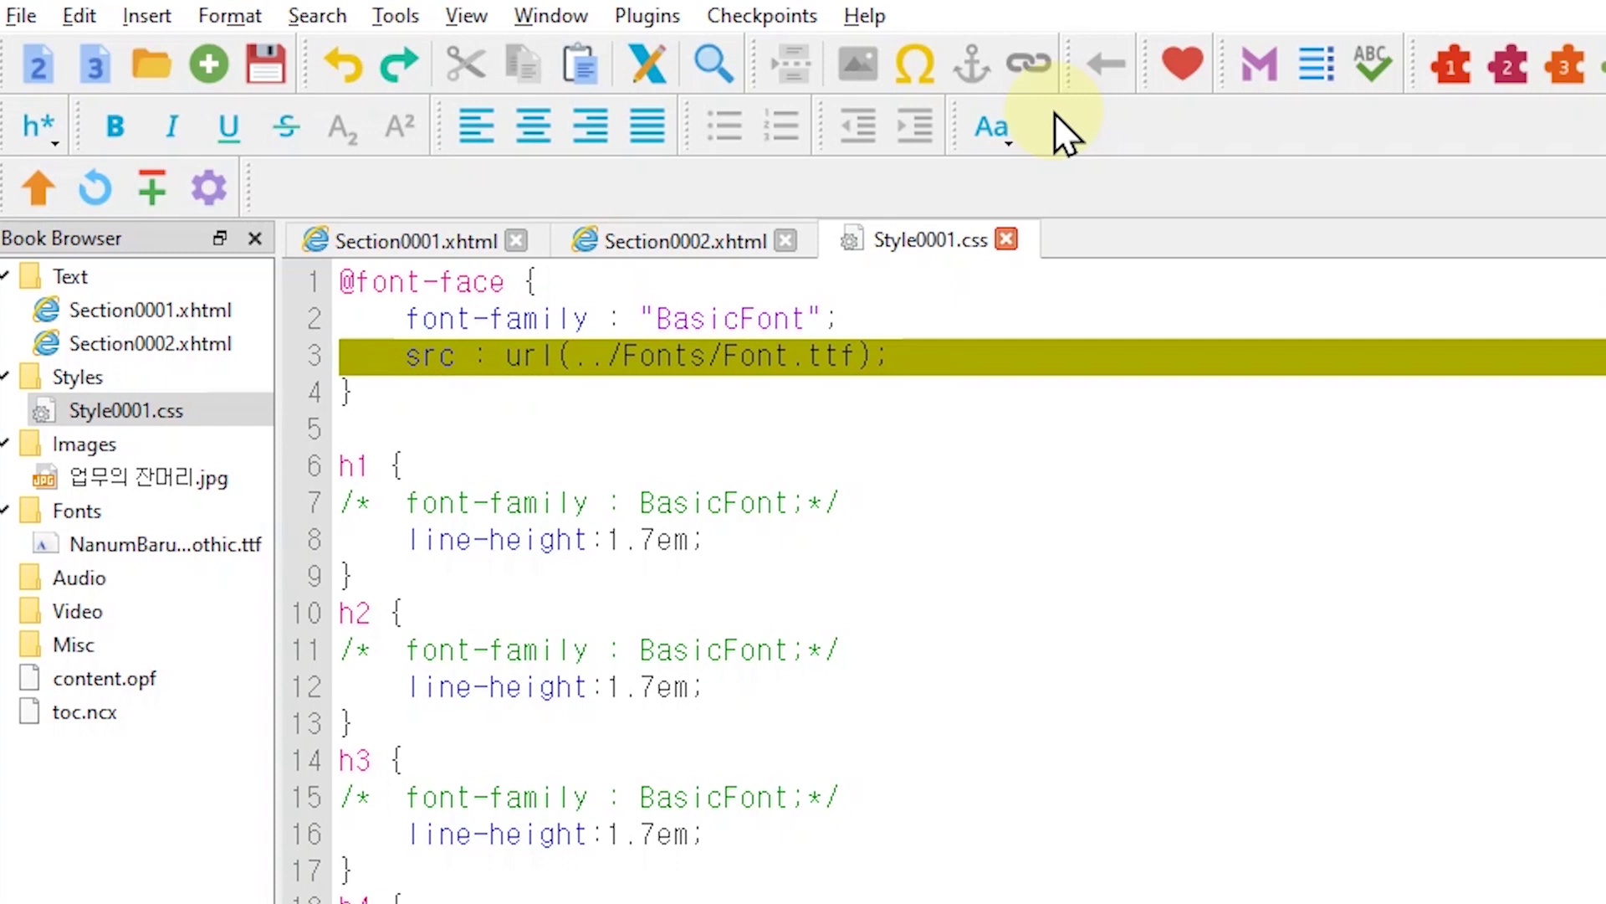
Step: Copy the full file name NanumBarunGothic.ttf, including its extension, from the font in the Fonts folder
click(727, 356)
drag(728, 356, 846, 355)
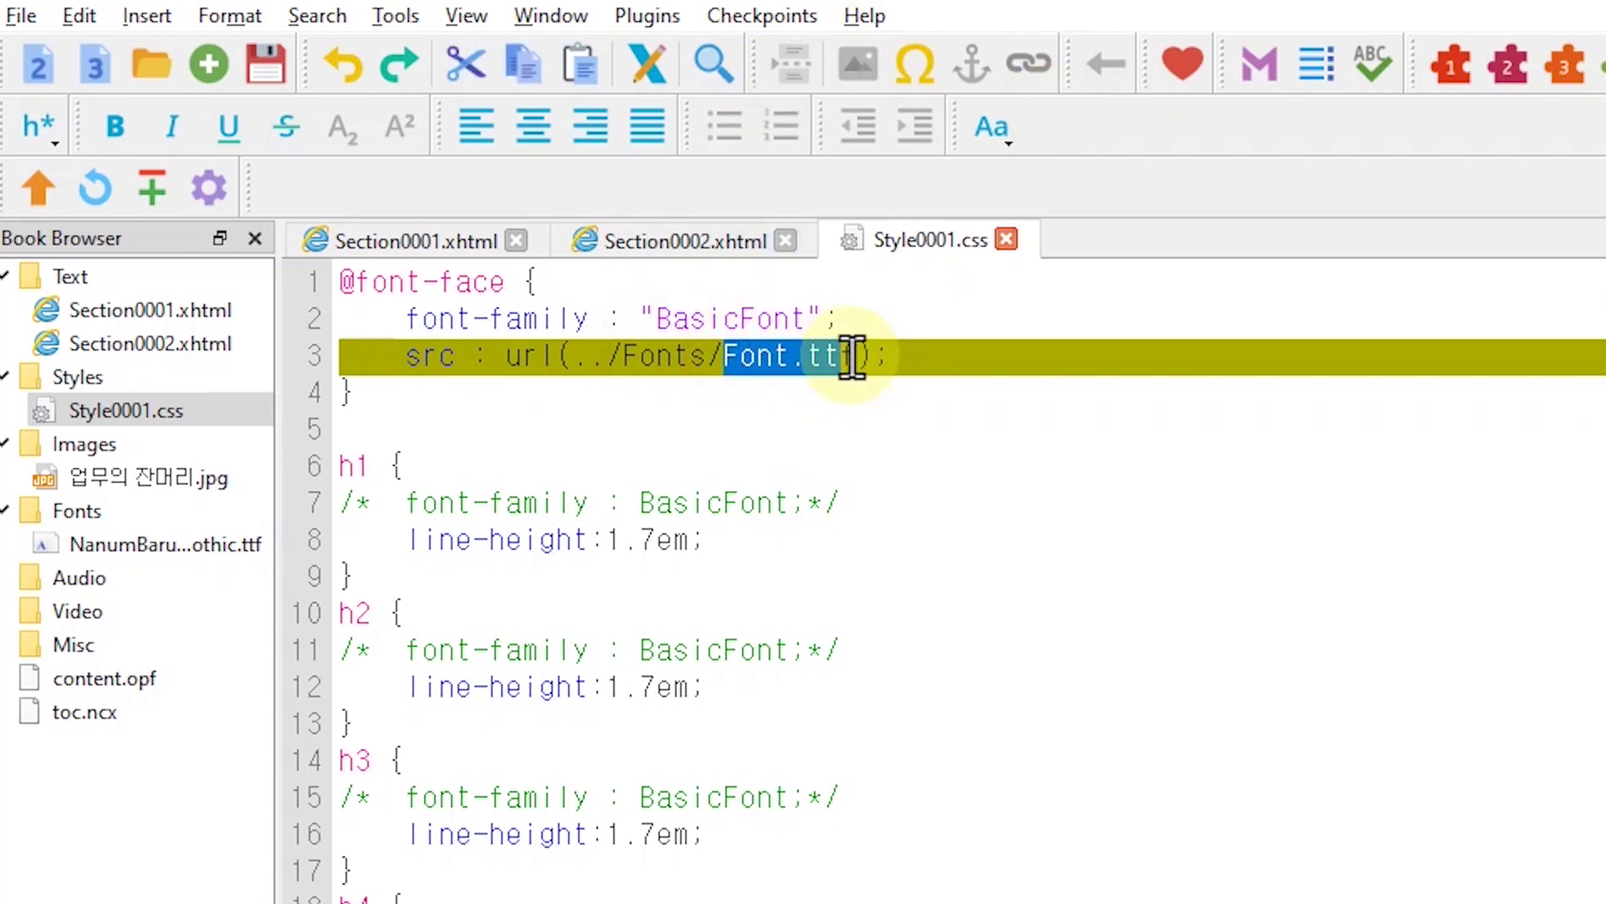
click(157, 548)
right_click(158, 552)
click(284, 611)
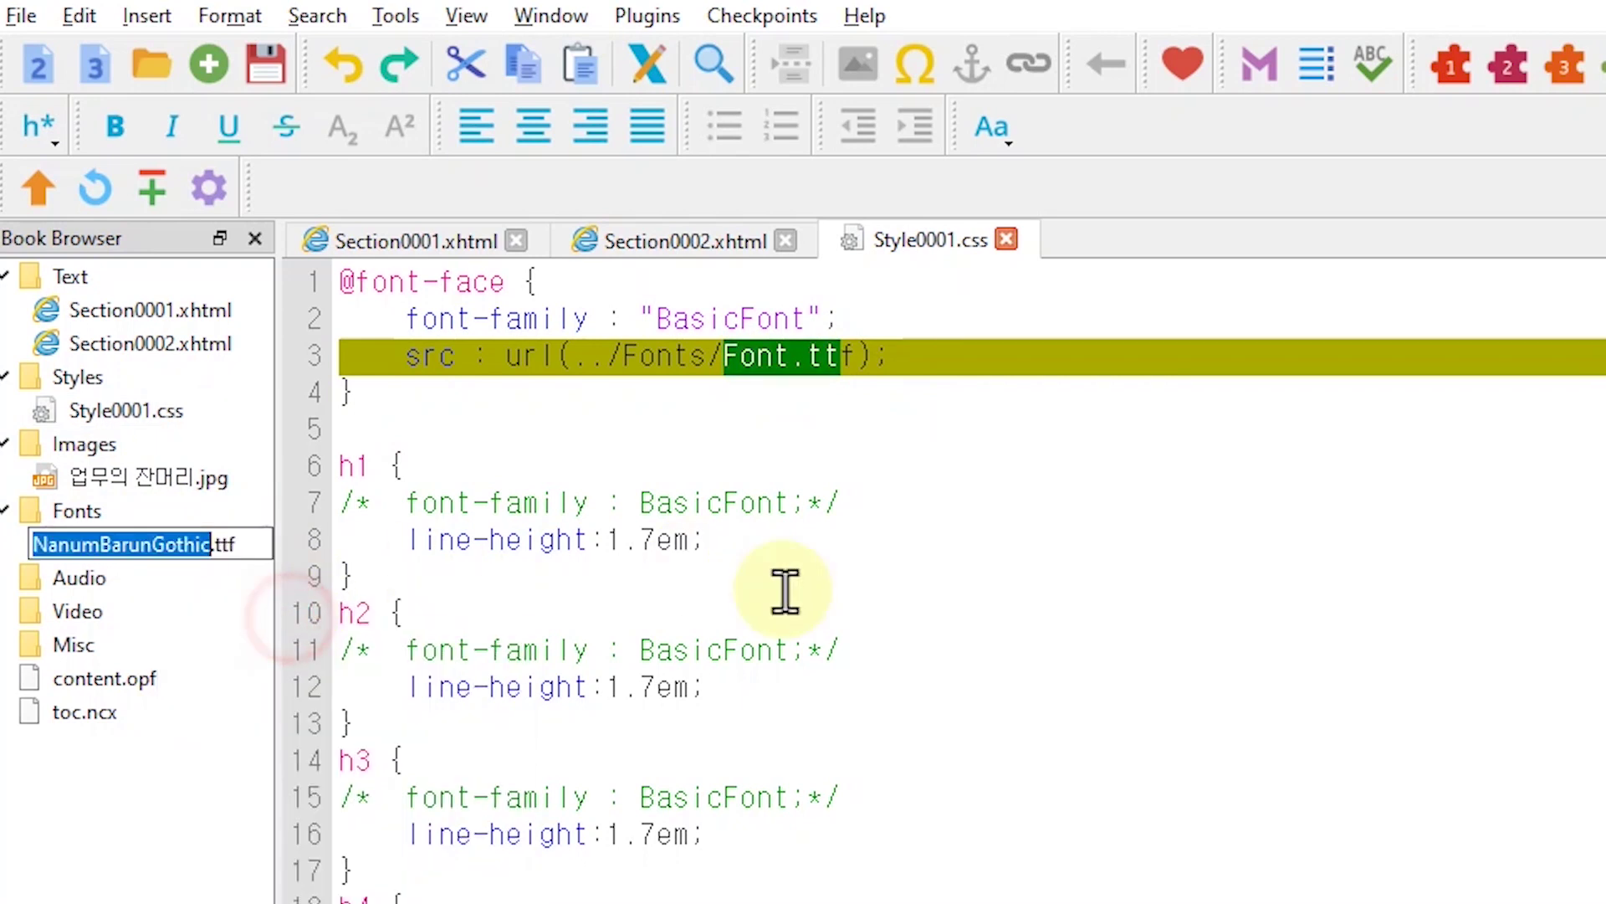
key(shift+Right)
key(shift+Right)
key(shift+Right)
key(shift+Right)
key(ctrl+c)
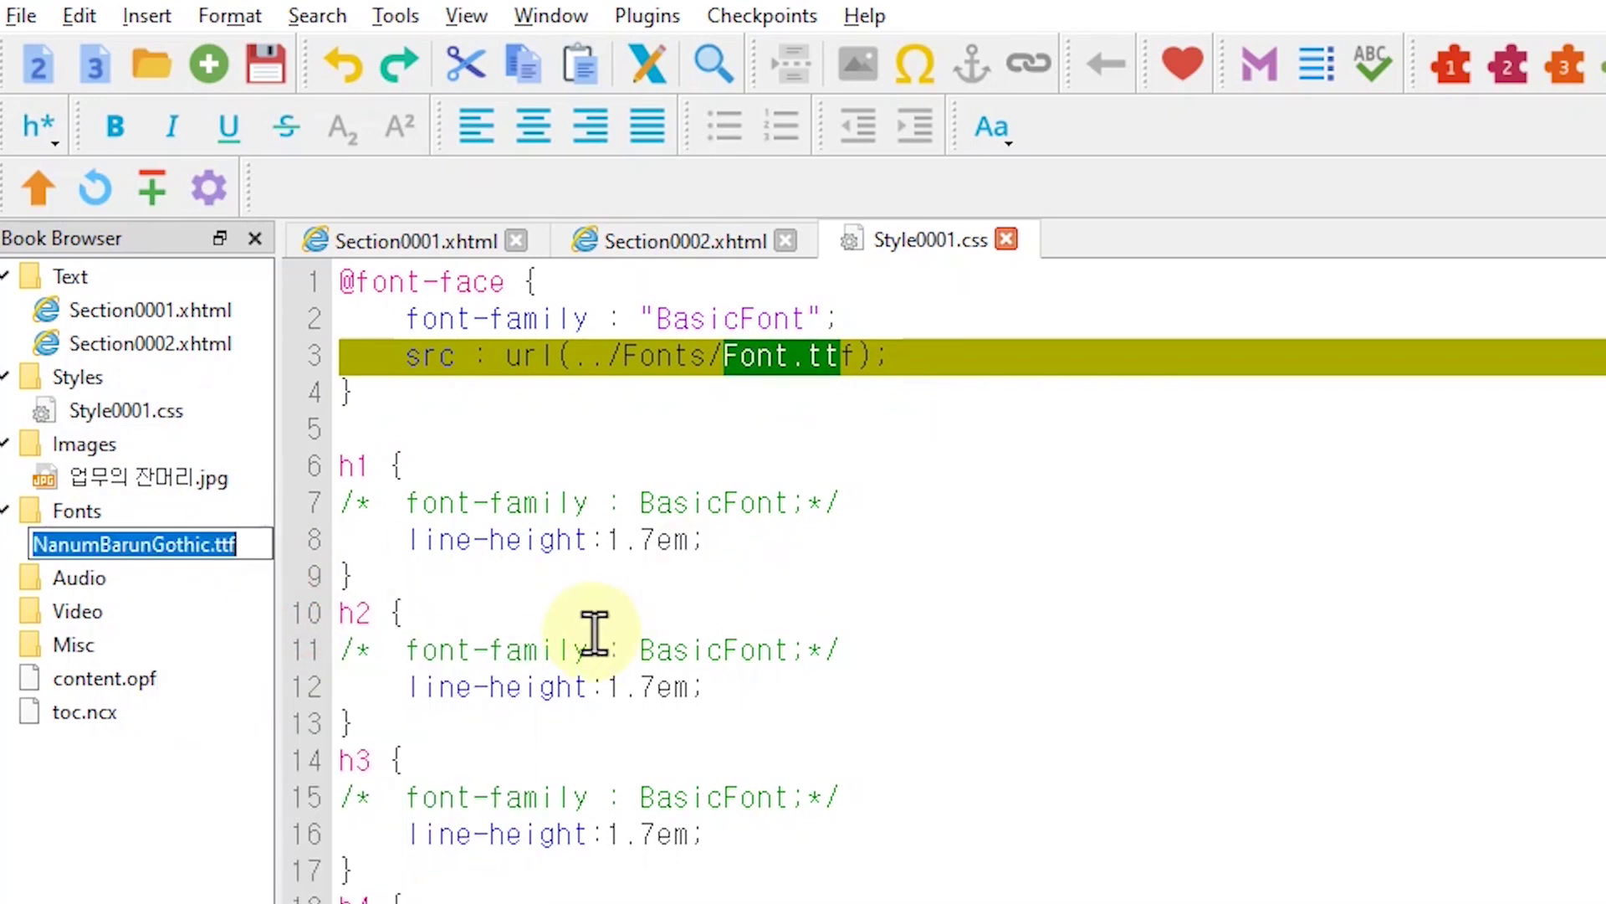
click(723, 357)
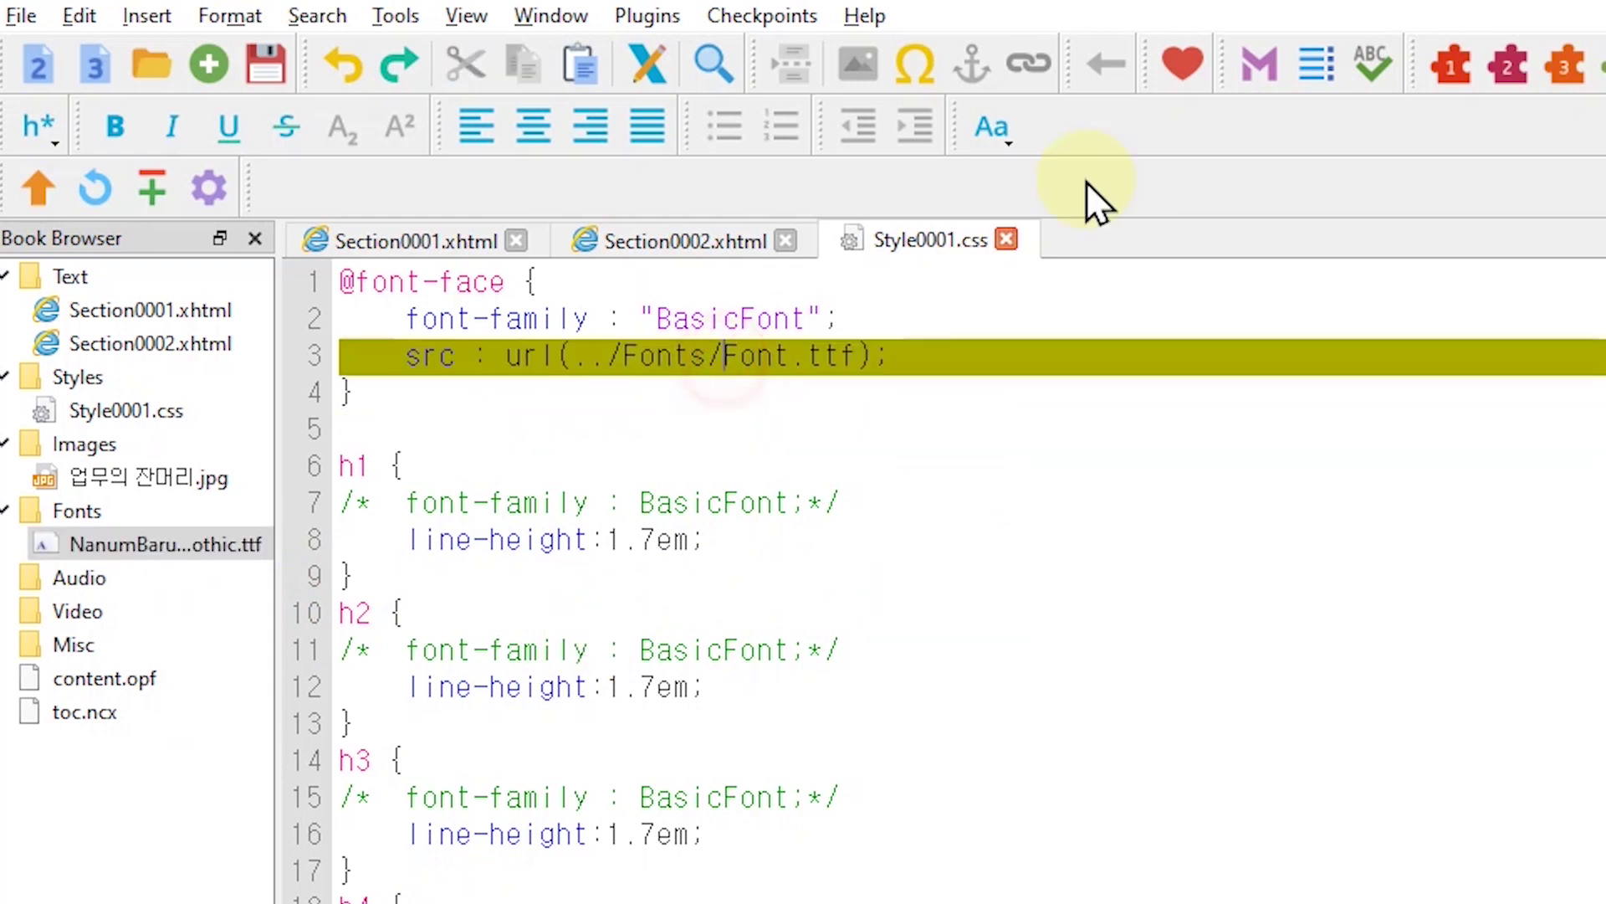
key(shift+Right)
key(shift+Right)
key(shift+Right)
key(shift+Right)
key(ctrl+v)
Step: Uncomment the font-family : BasicFont line in the h1 rule
key(Down)
key(Down)
key(Down)
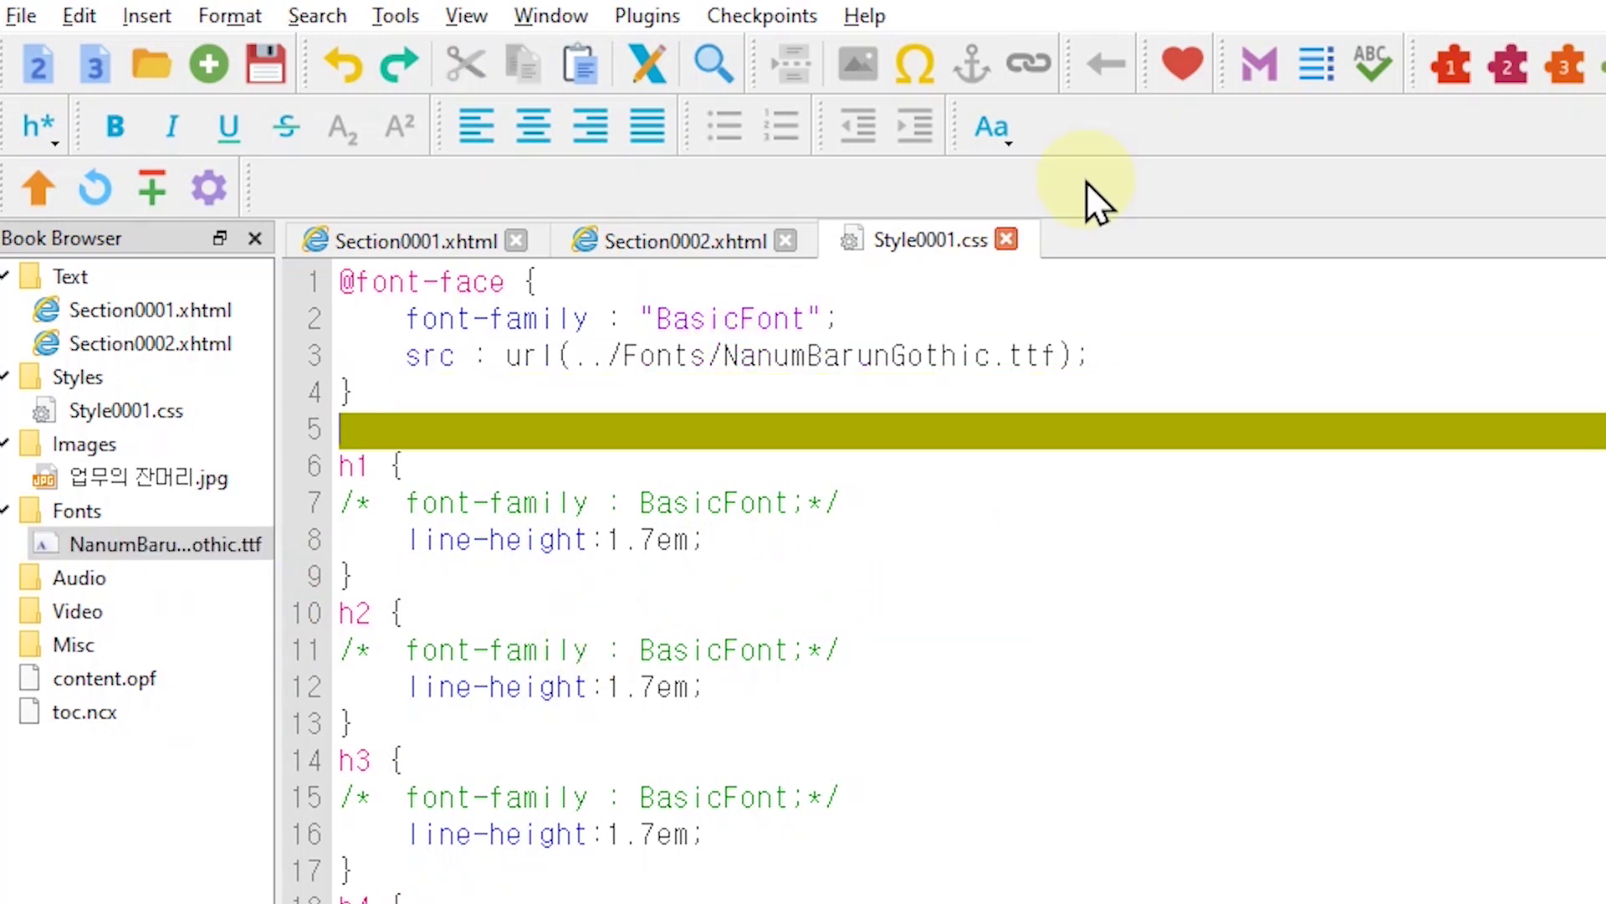
key(Down)
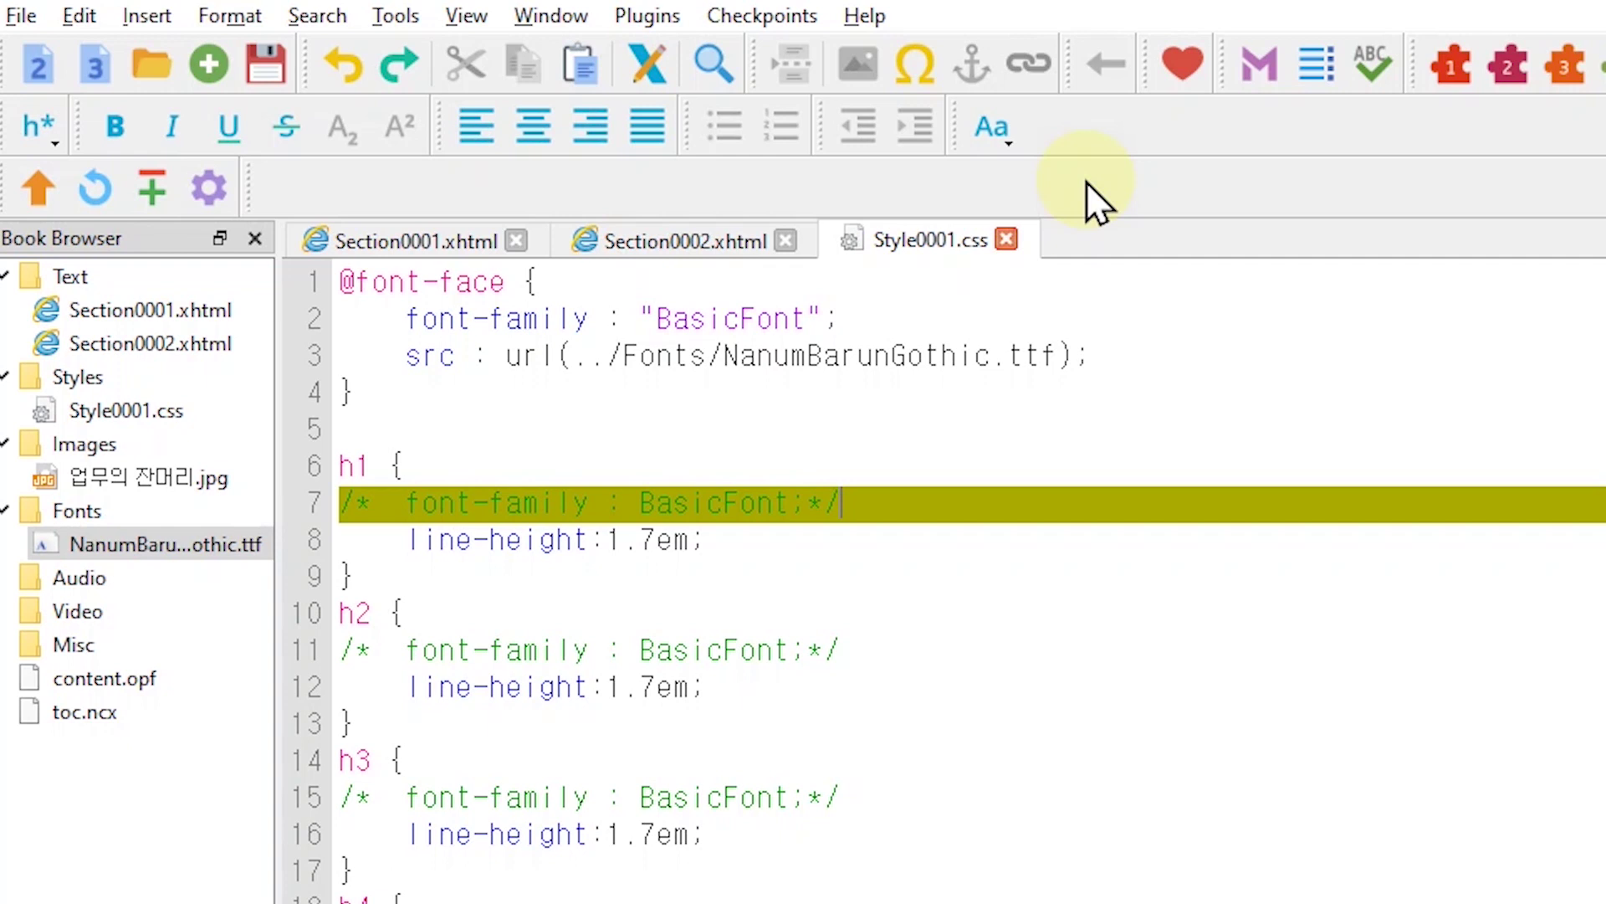
key(Home)
key(Delete)
key(Delete)
key(BackSpace)
key(BackSpace)
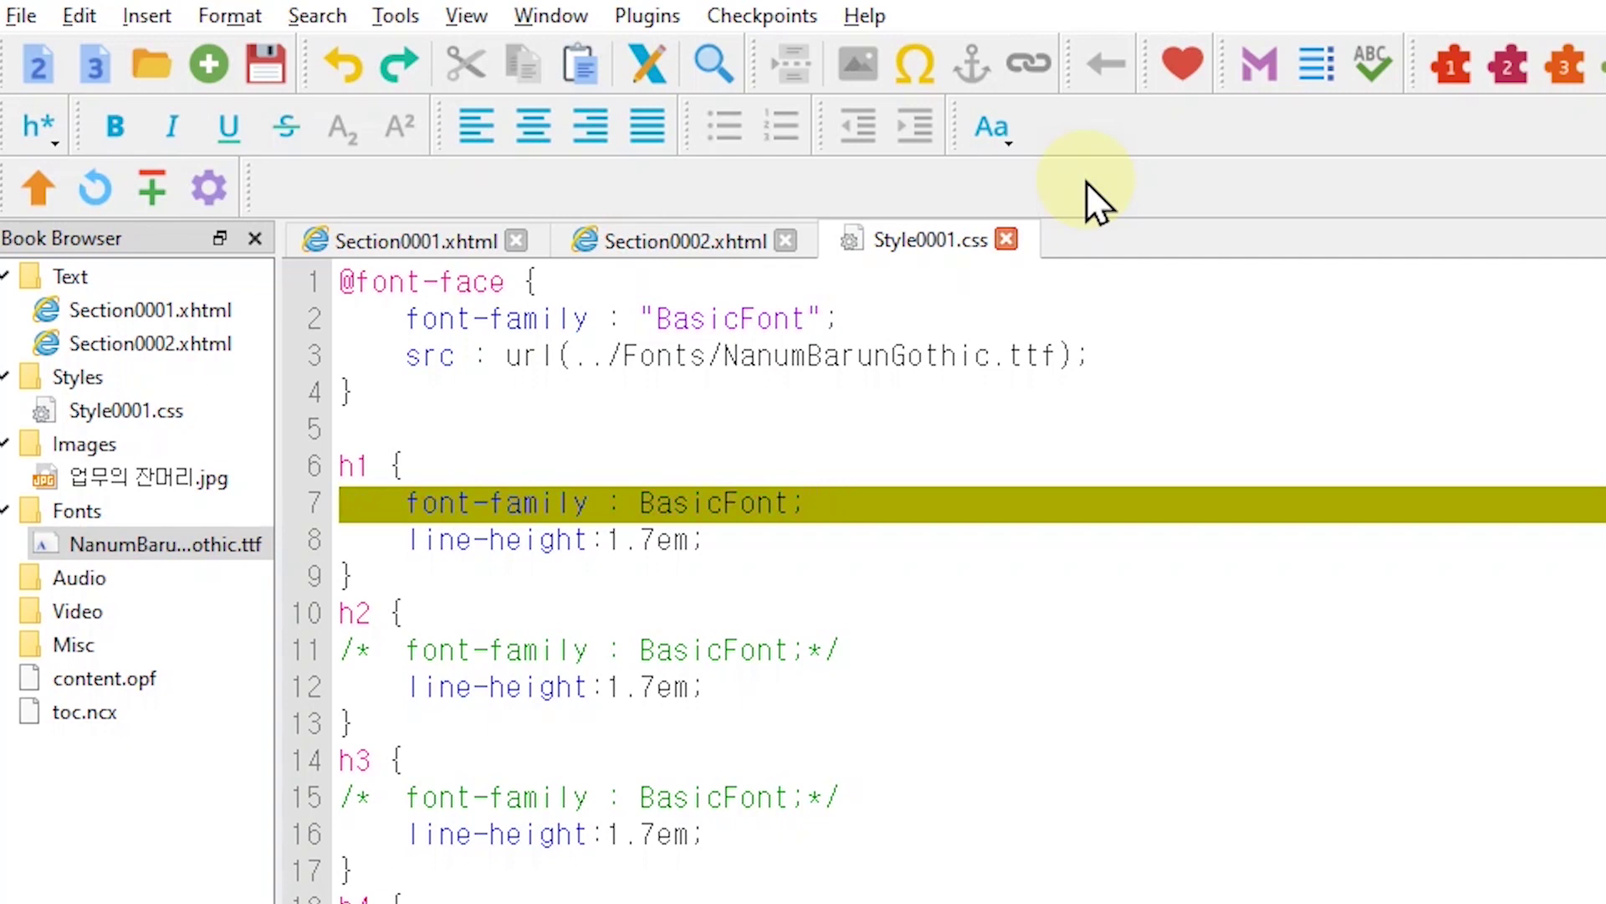
Step: Uncomment the font-family : BasicFont line in the h2 rule
key(Down)
key(Down)
key(Down)
key(Down)
key(Home)
key(Delete)
key(Delete)
key(End)
key(BackSpace)
key(BackSpace)
Step: Uncomment the font-family : BasicFont line in the h3 rule
key(Down)
key(Down)
key(Down)
key(Down)
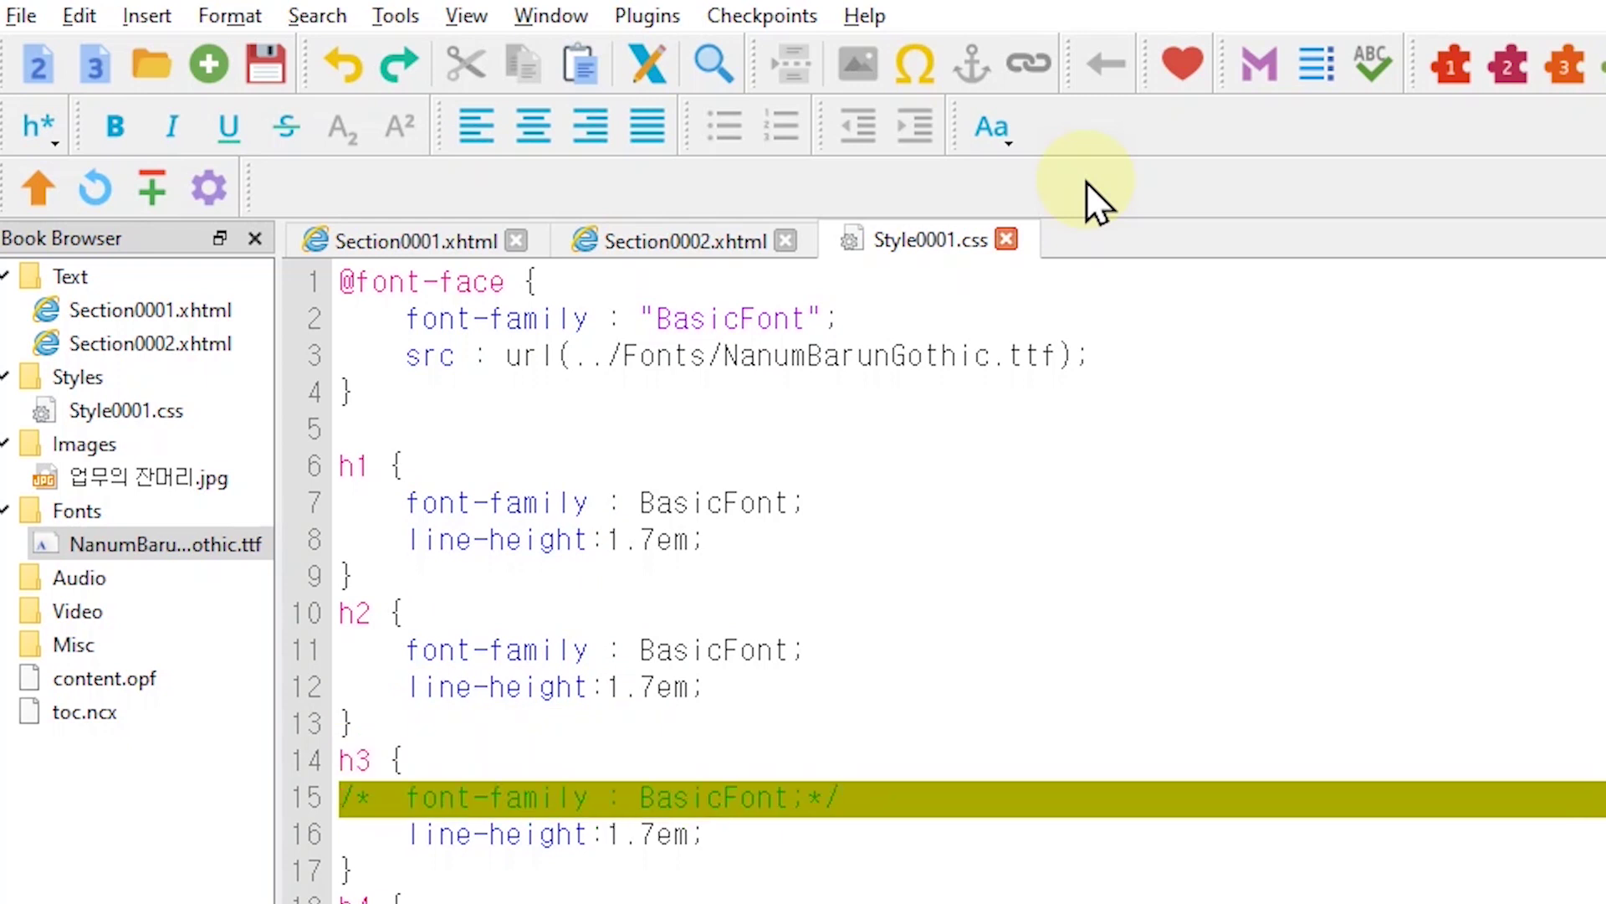
key(Home)
key(Delete)
key(Delete)
key(End)
key(BackSpace)
key(BackSpace)
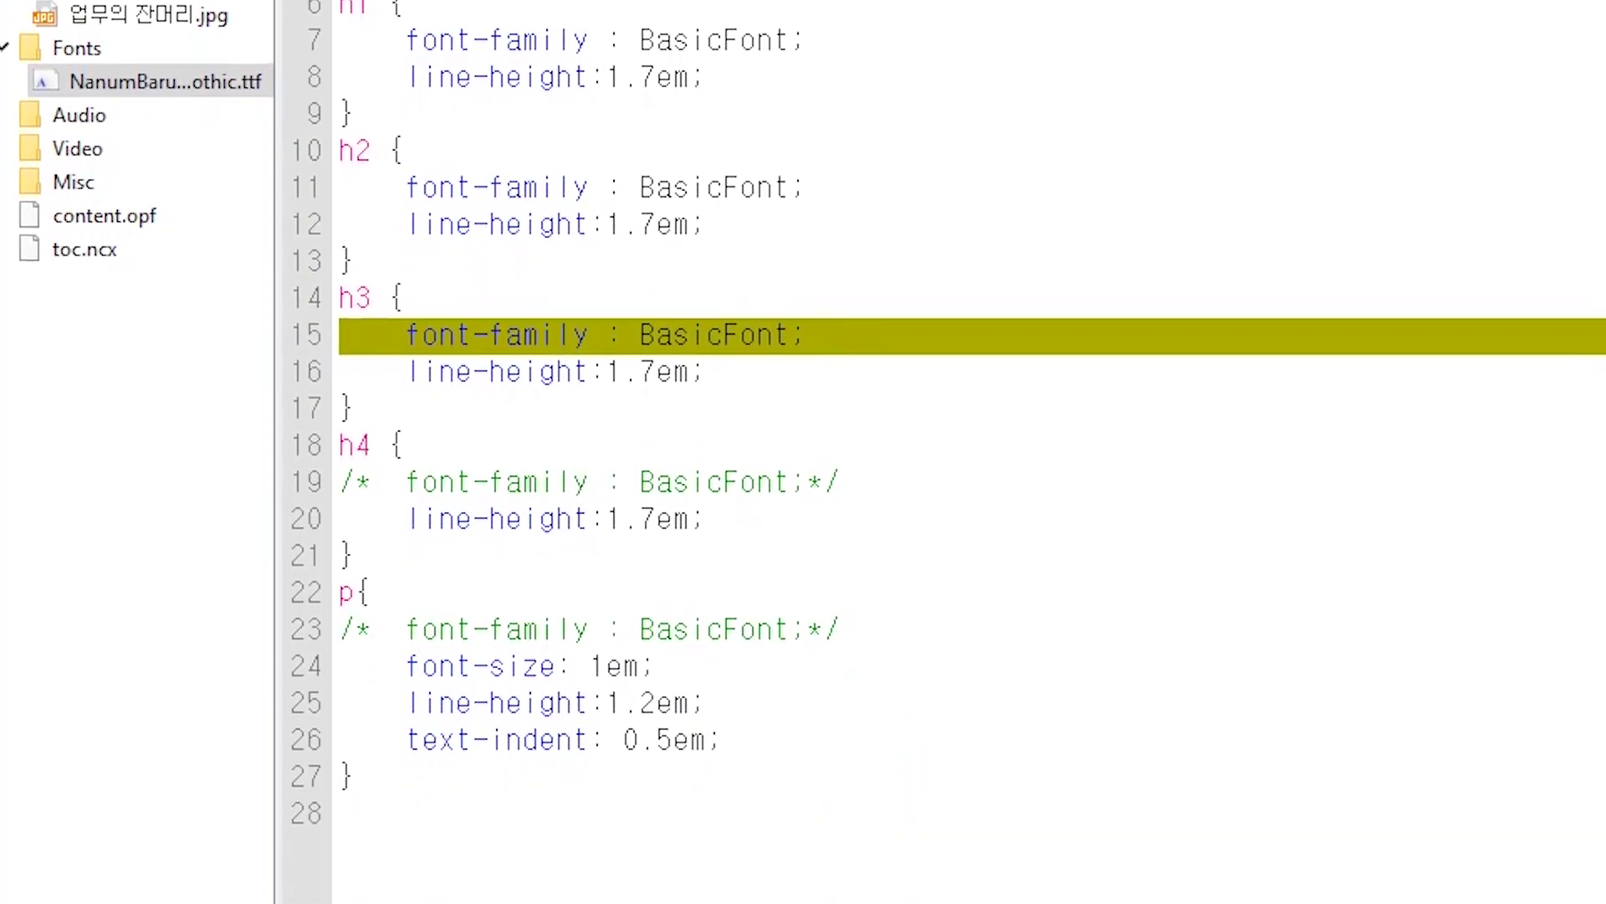
Step: Skip the h4 rule and uncomment the font-family : BasicFont line in the p rule
key(Down)
key(Down)
key(Down)
key(Down)
key(Down)
key(Down)
key(Down)
key(Down)
key(Home)
key(Delete)
key(Delete)
key(End)
key(BackSpace)
key(BackSpace)
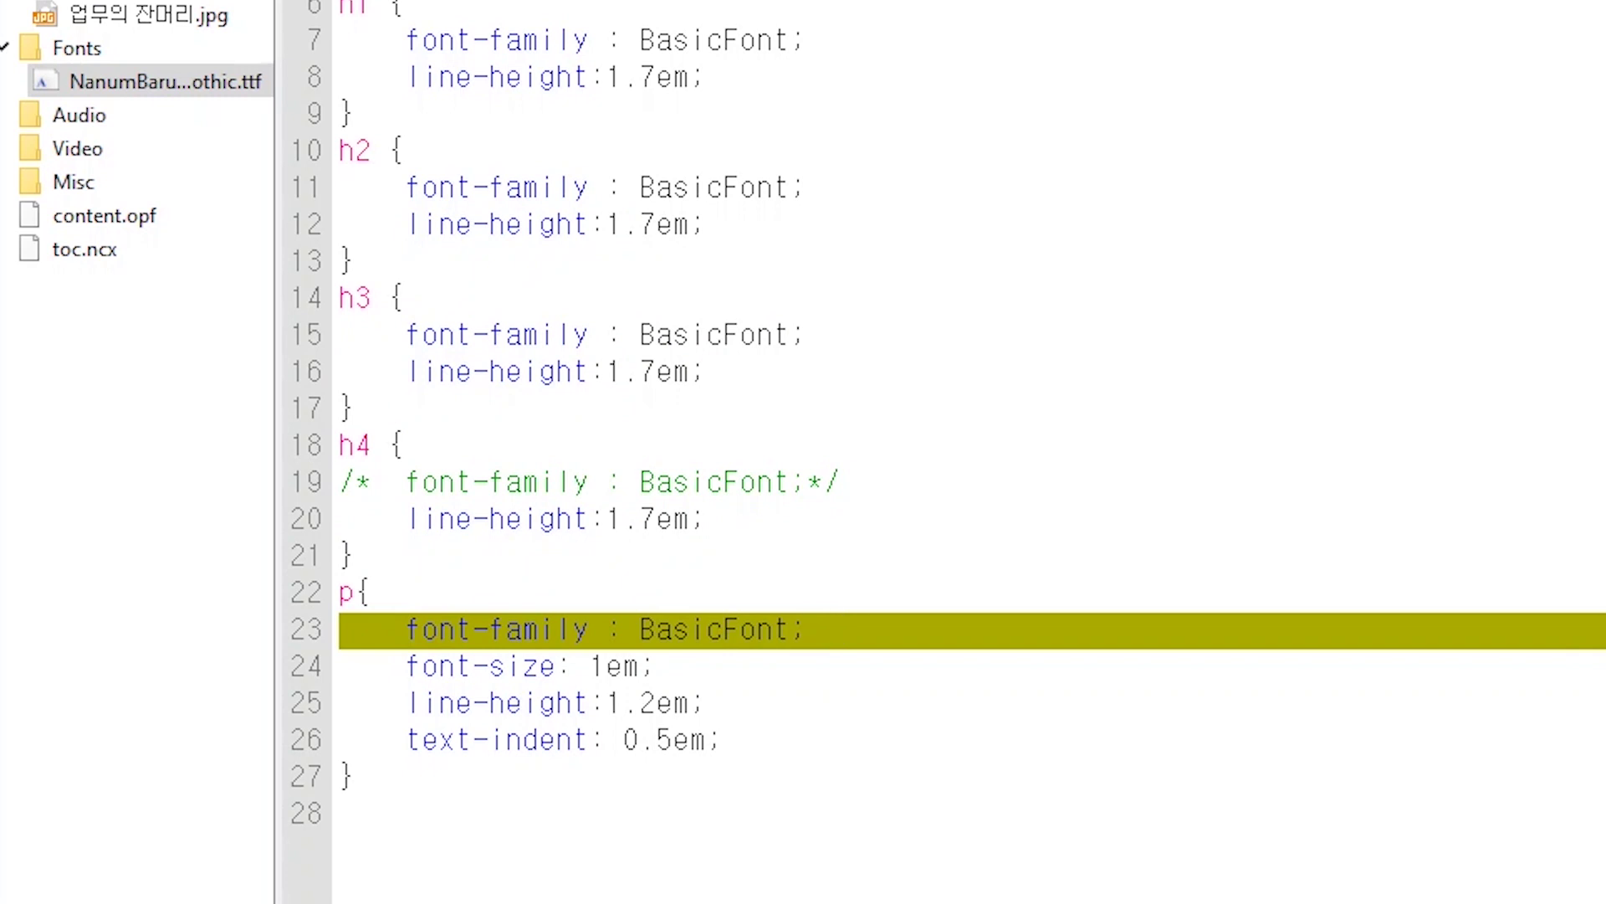
Step: Review the font-family and line-height declarations of the heading rules in Style0001.css
click(1209, 155)
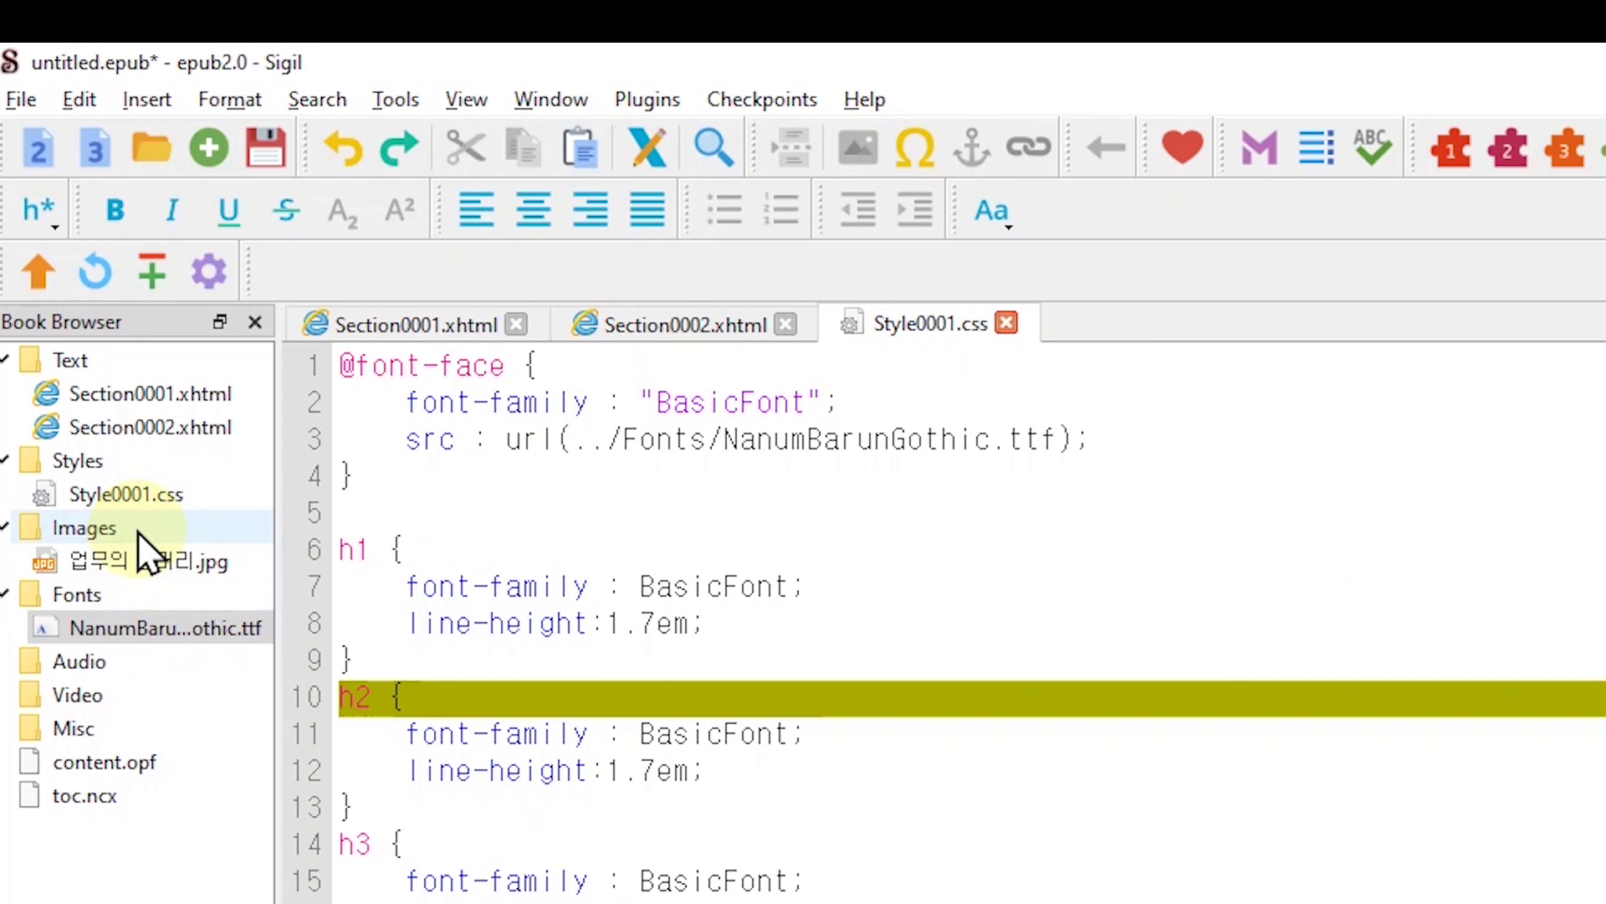
click(125, 495)
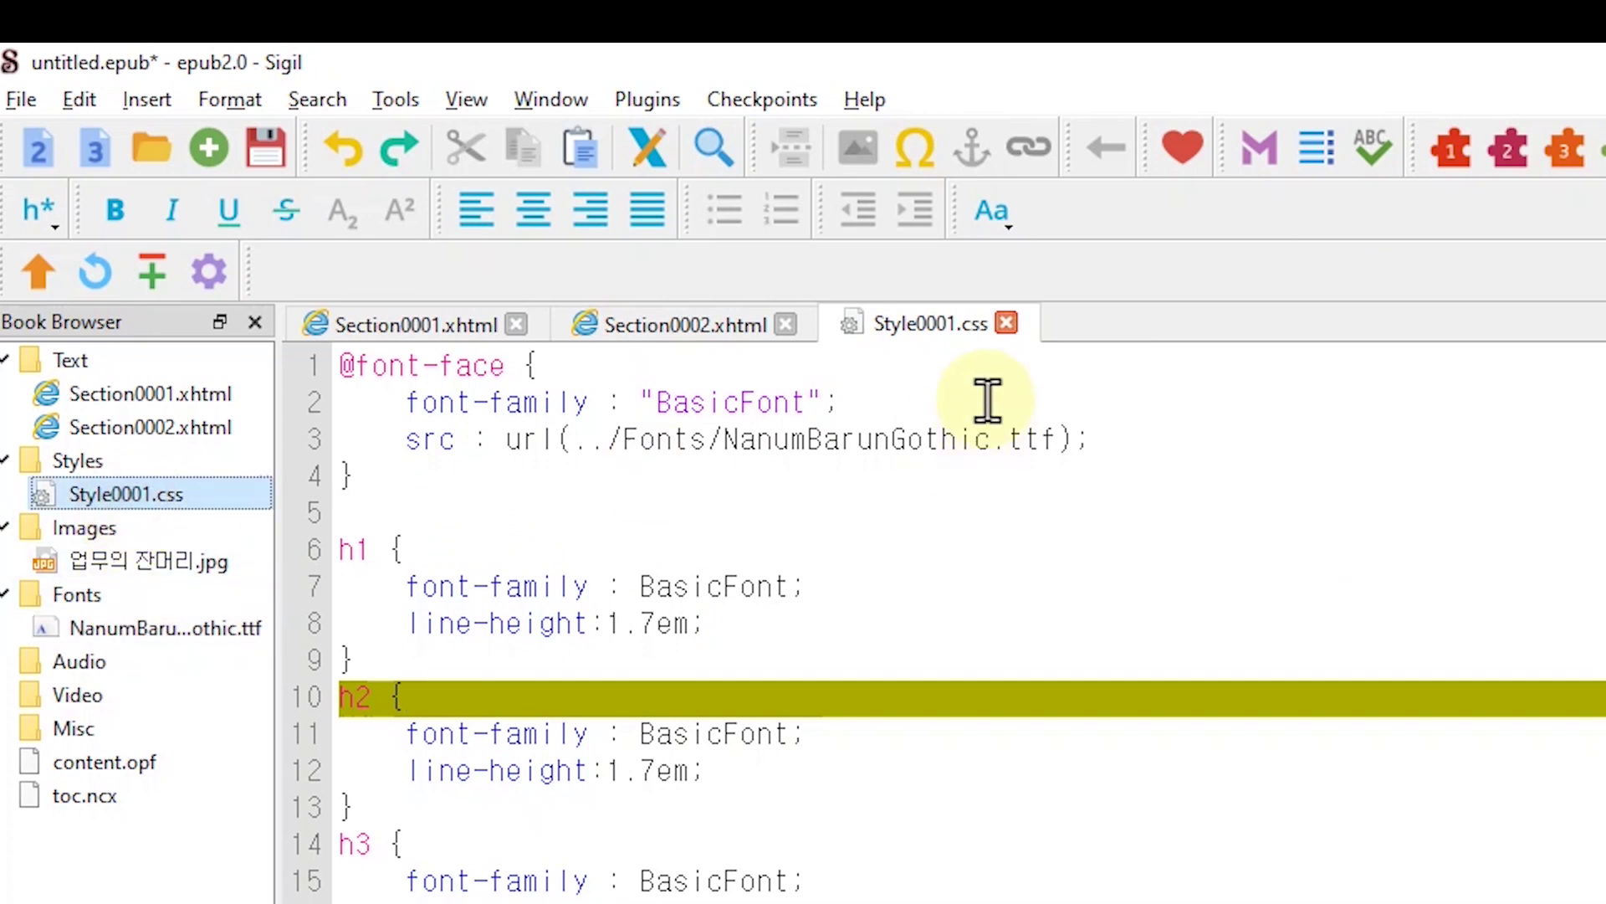
click(586, 590)
click(573, 623)
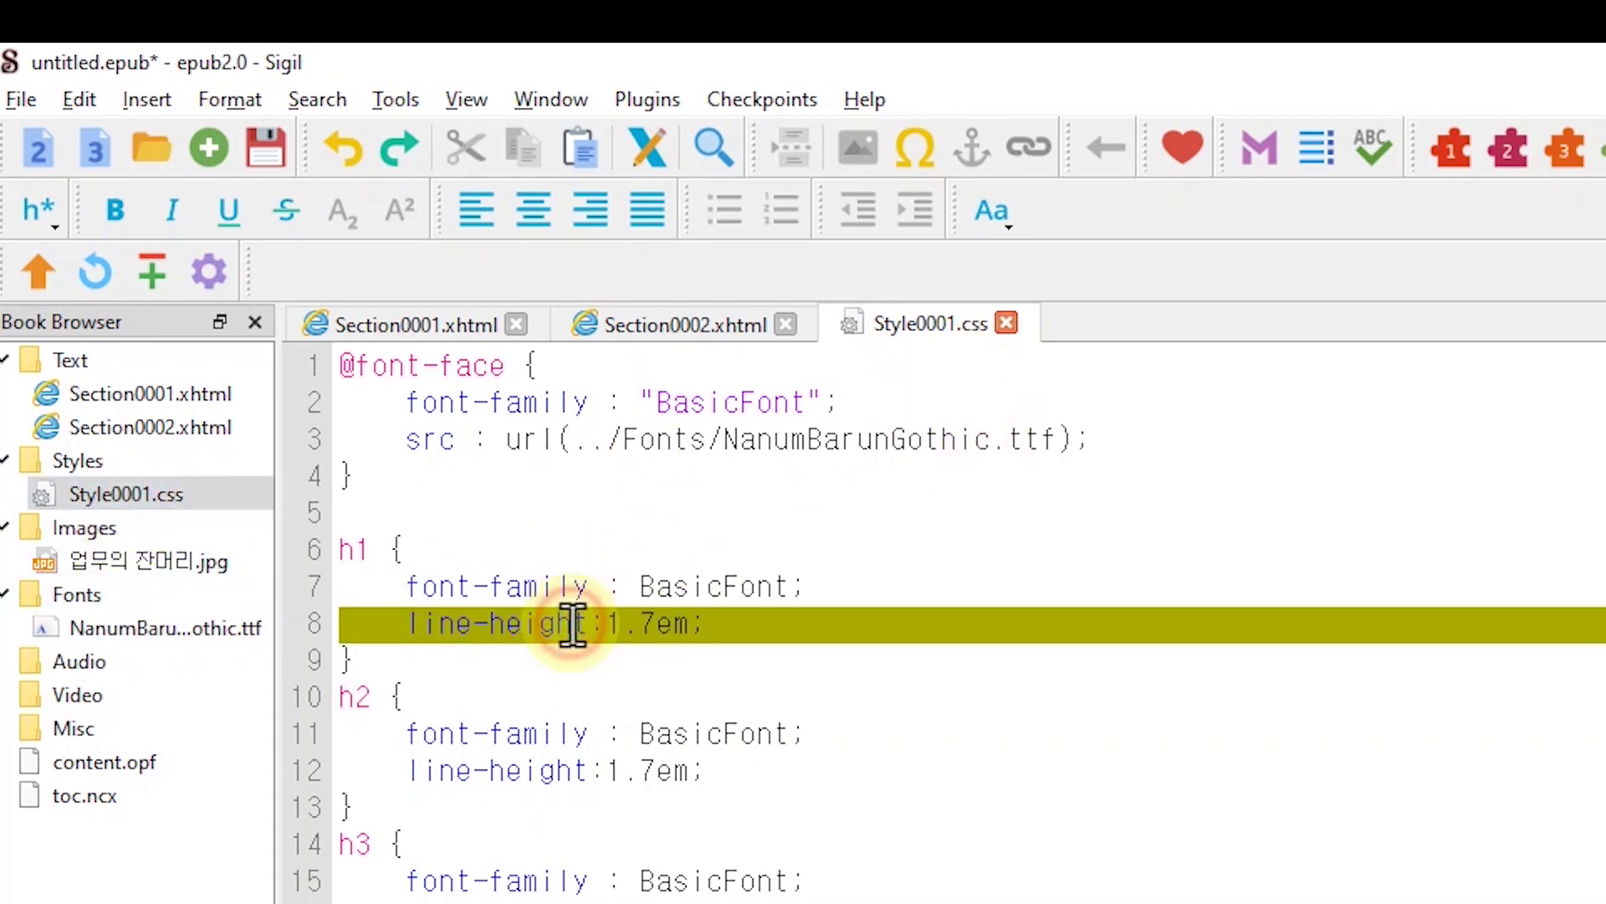
click(557, 770)
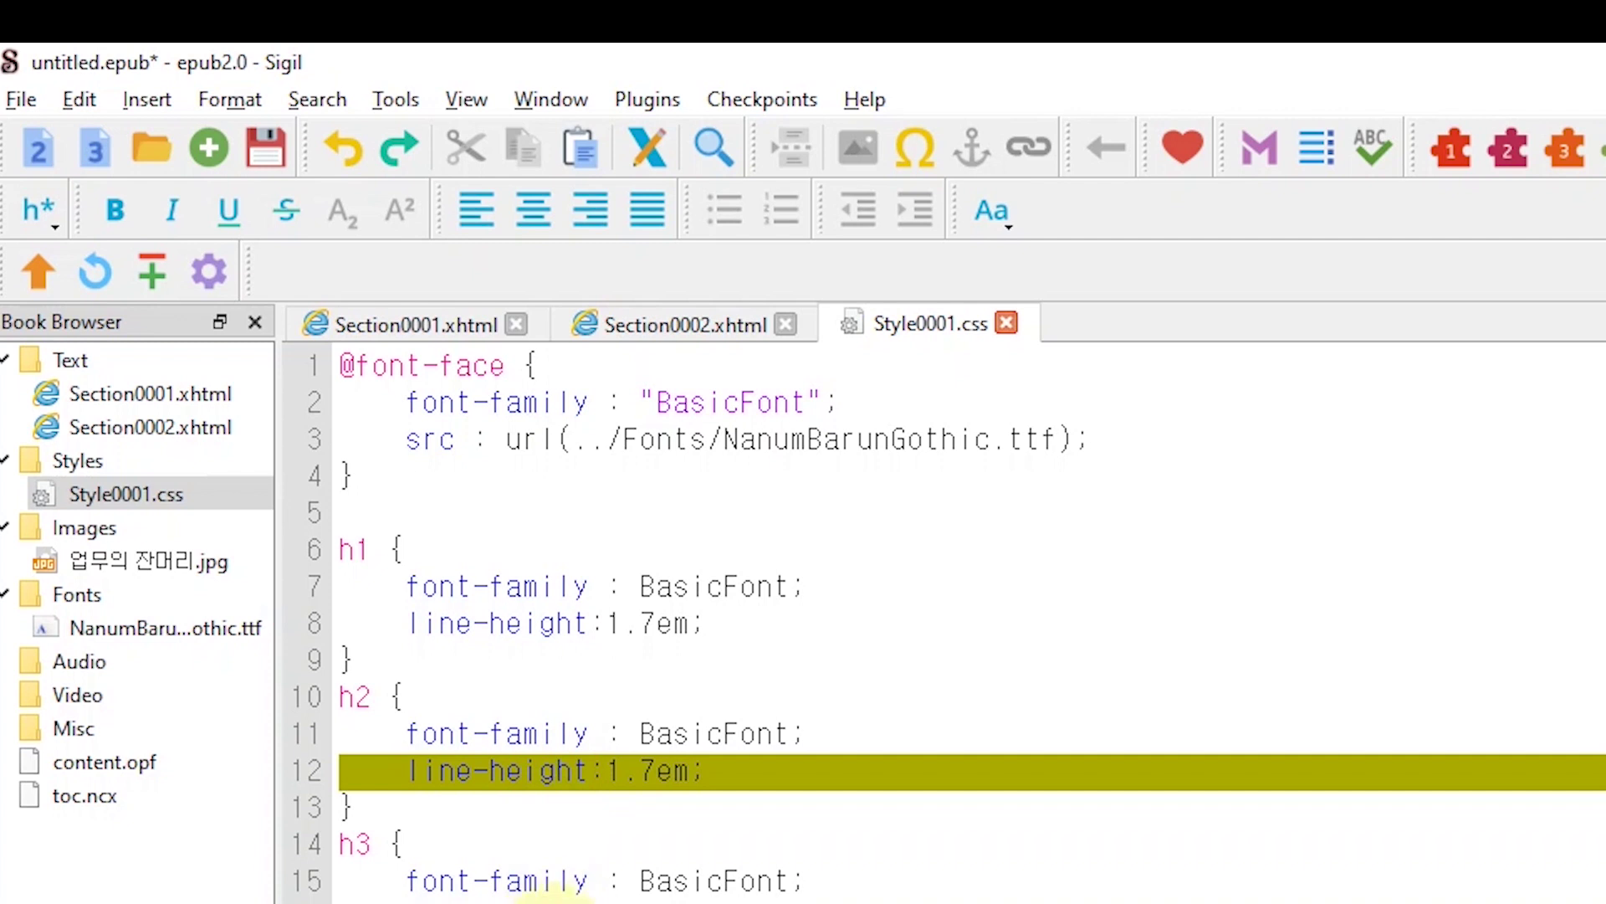
click(552, 901)
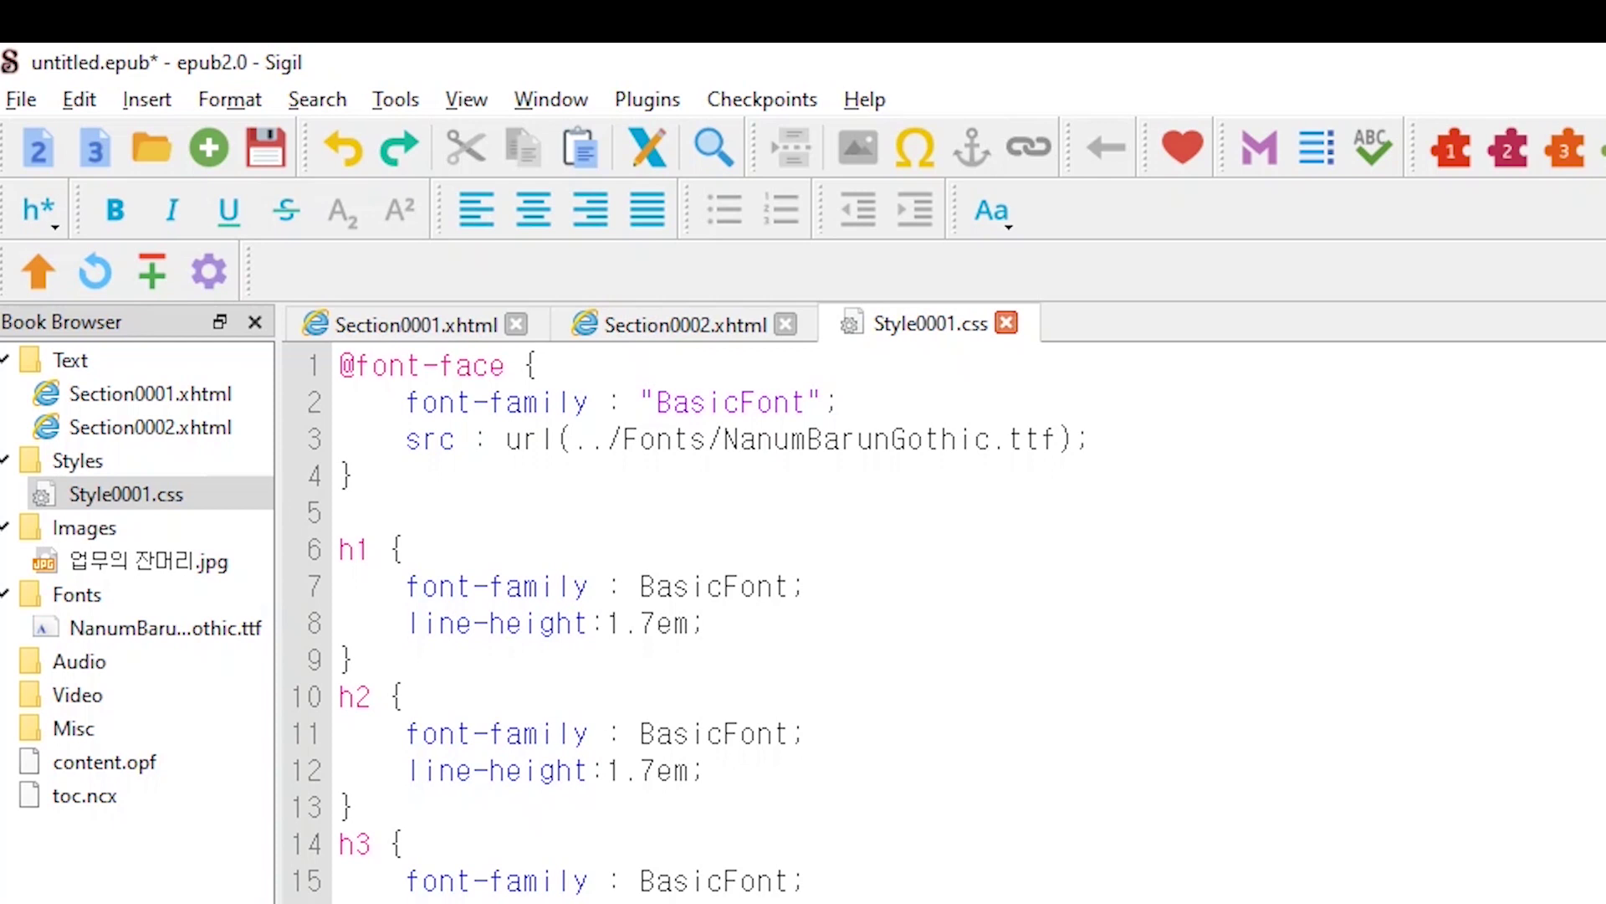
click(638, 620)
Step: Add a cover to the book using the existing image 업무의 잔머리.jpg
double_click(151, 427)
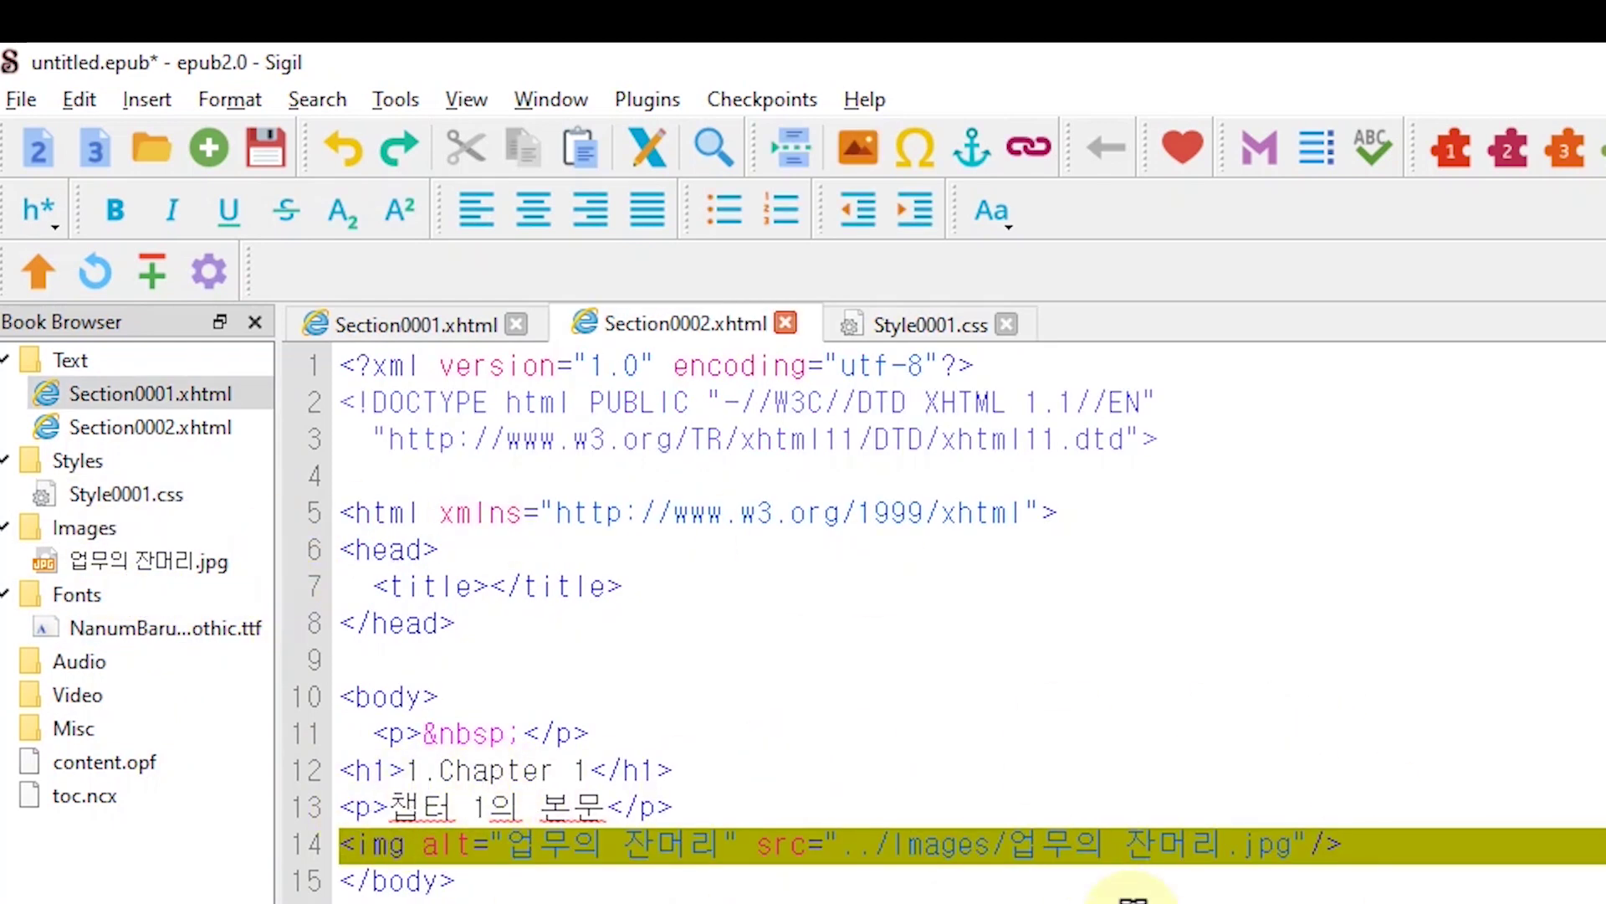
click(408, 102)
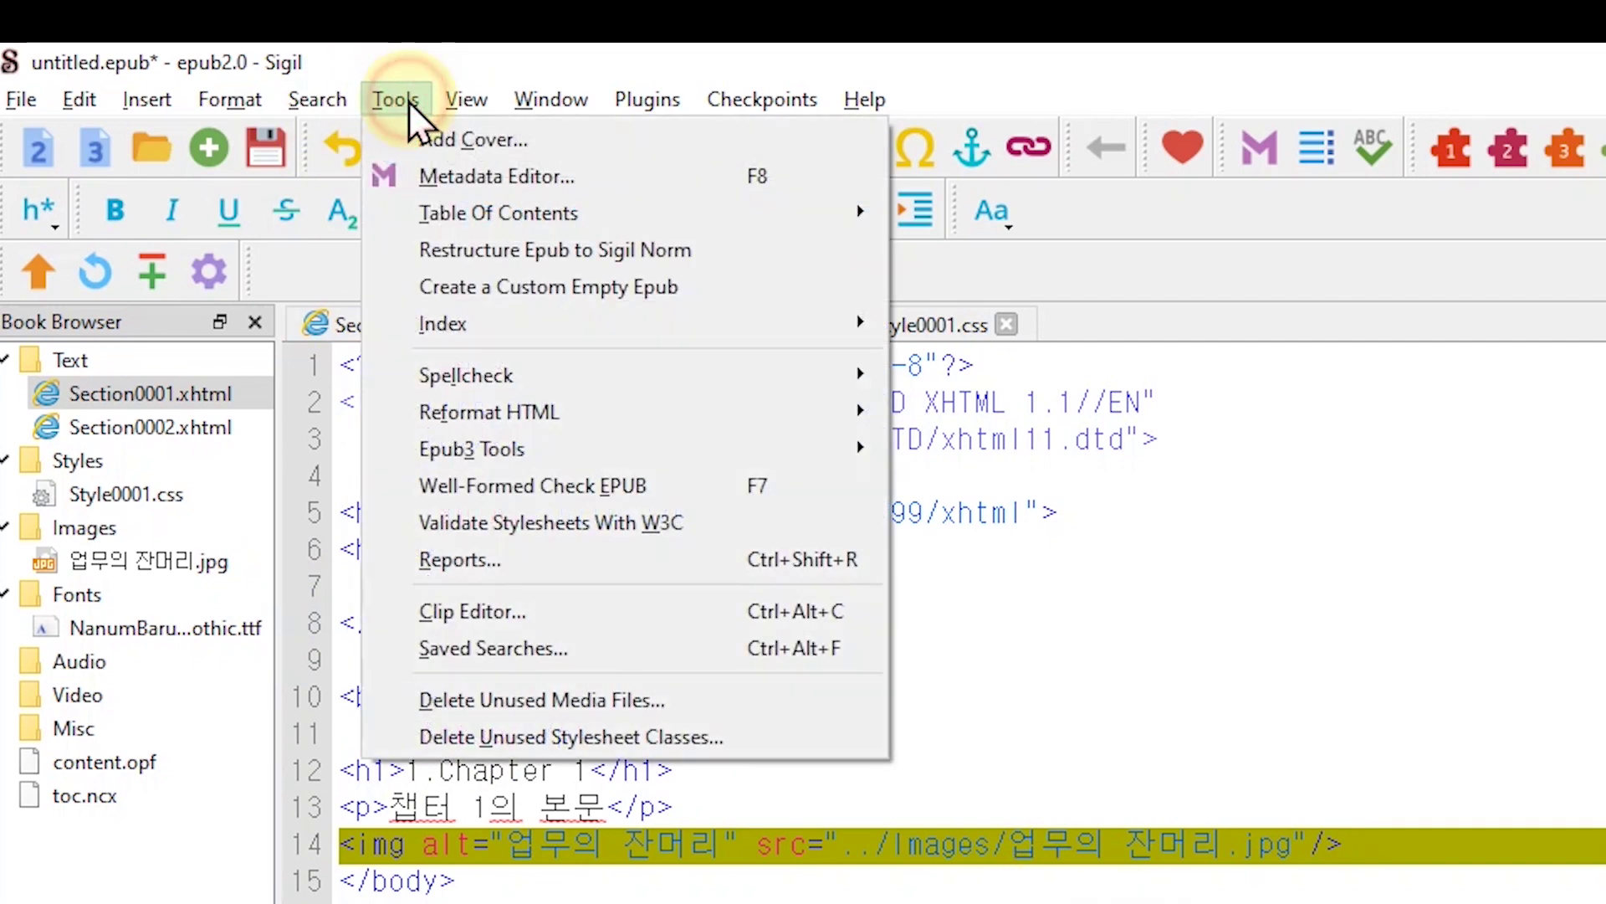
click(351, 52)
click(396, 99)
click(435, 140)
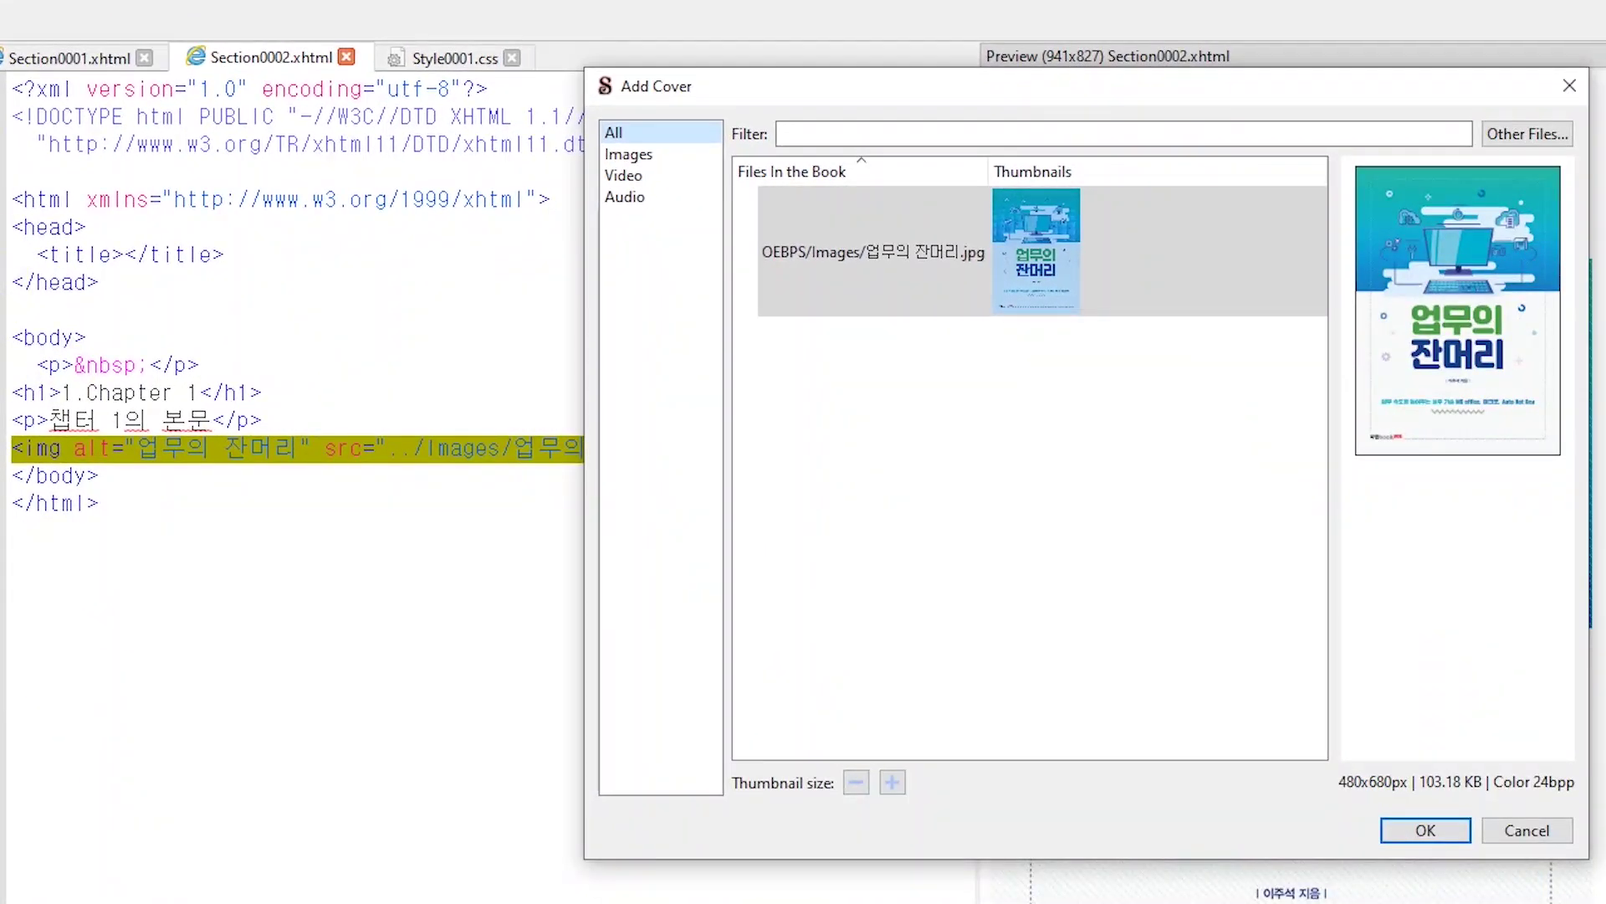
click(989, 266)
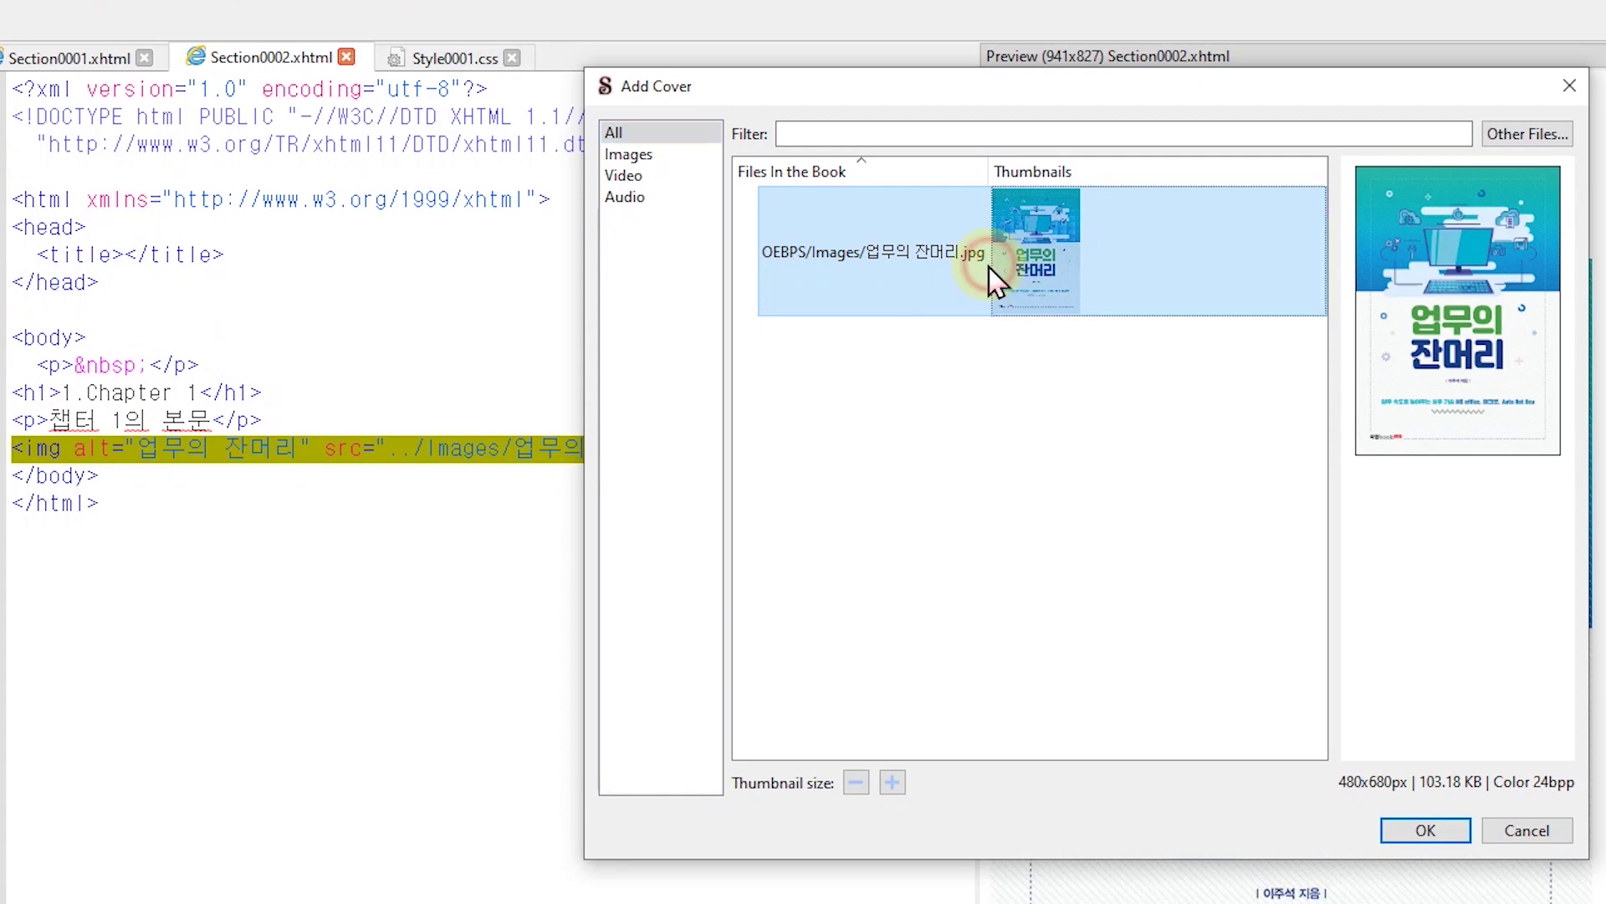
click(1060, 260)
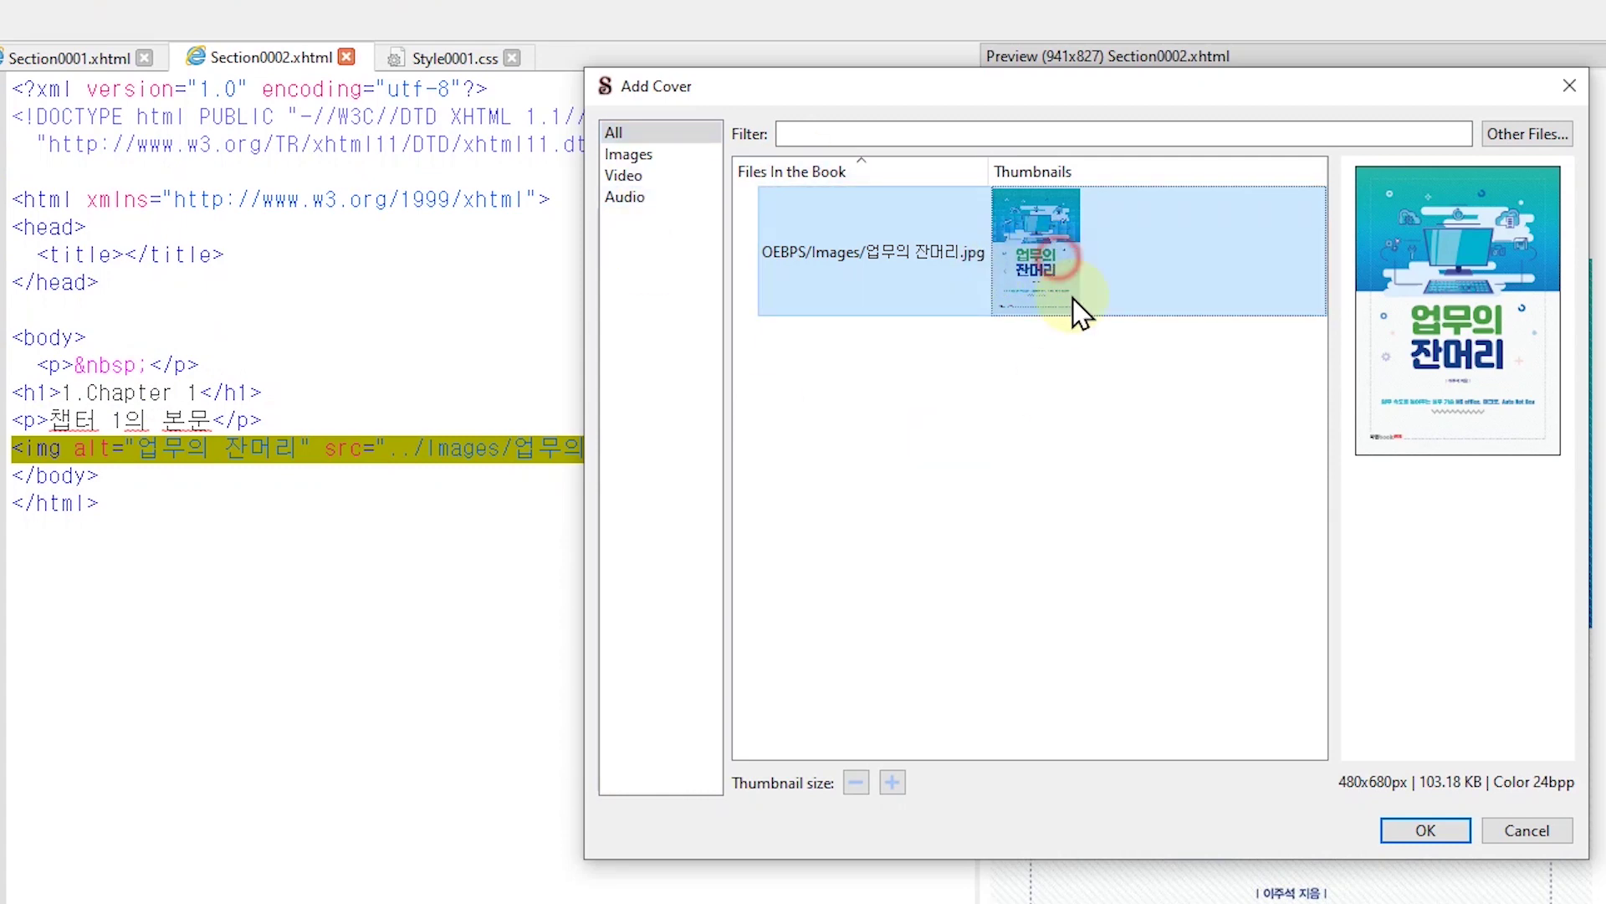
click(1424, 831)
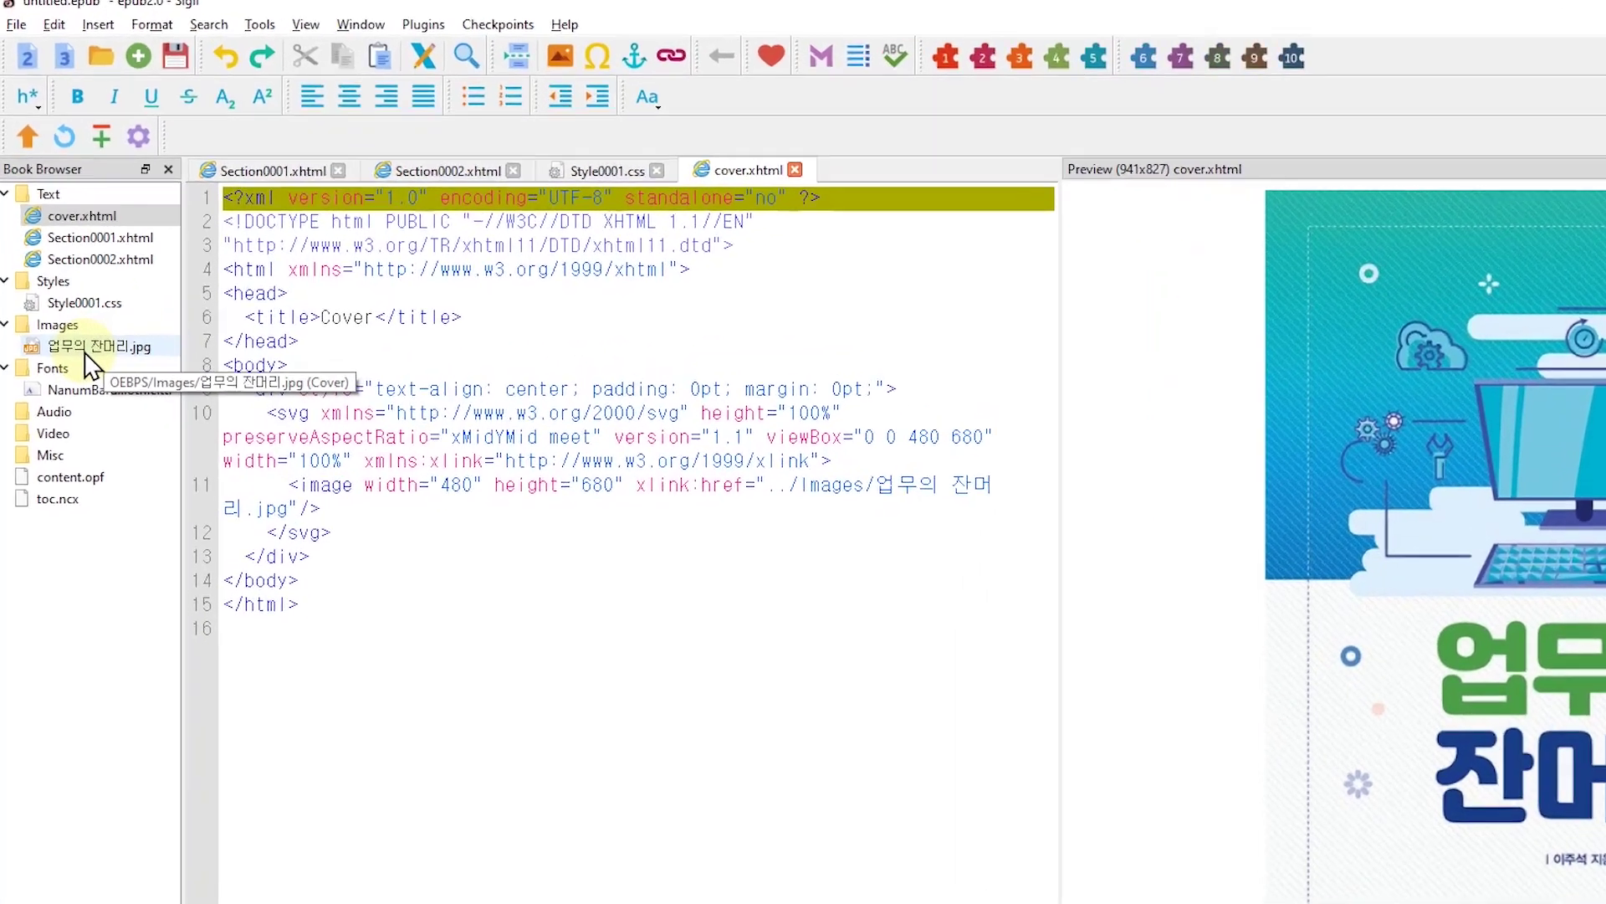
Step: Rename the image 업무의 잔머리.jpg to Tricks_Office.jpg and check its references in cover.xhtml and Section0002.xhtml
click(67, 276)
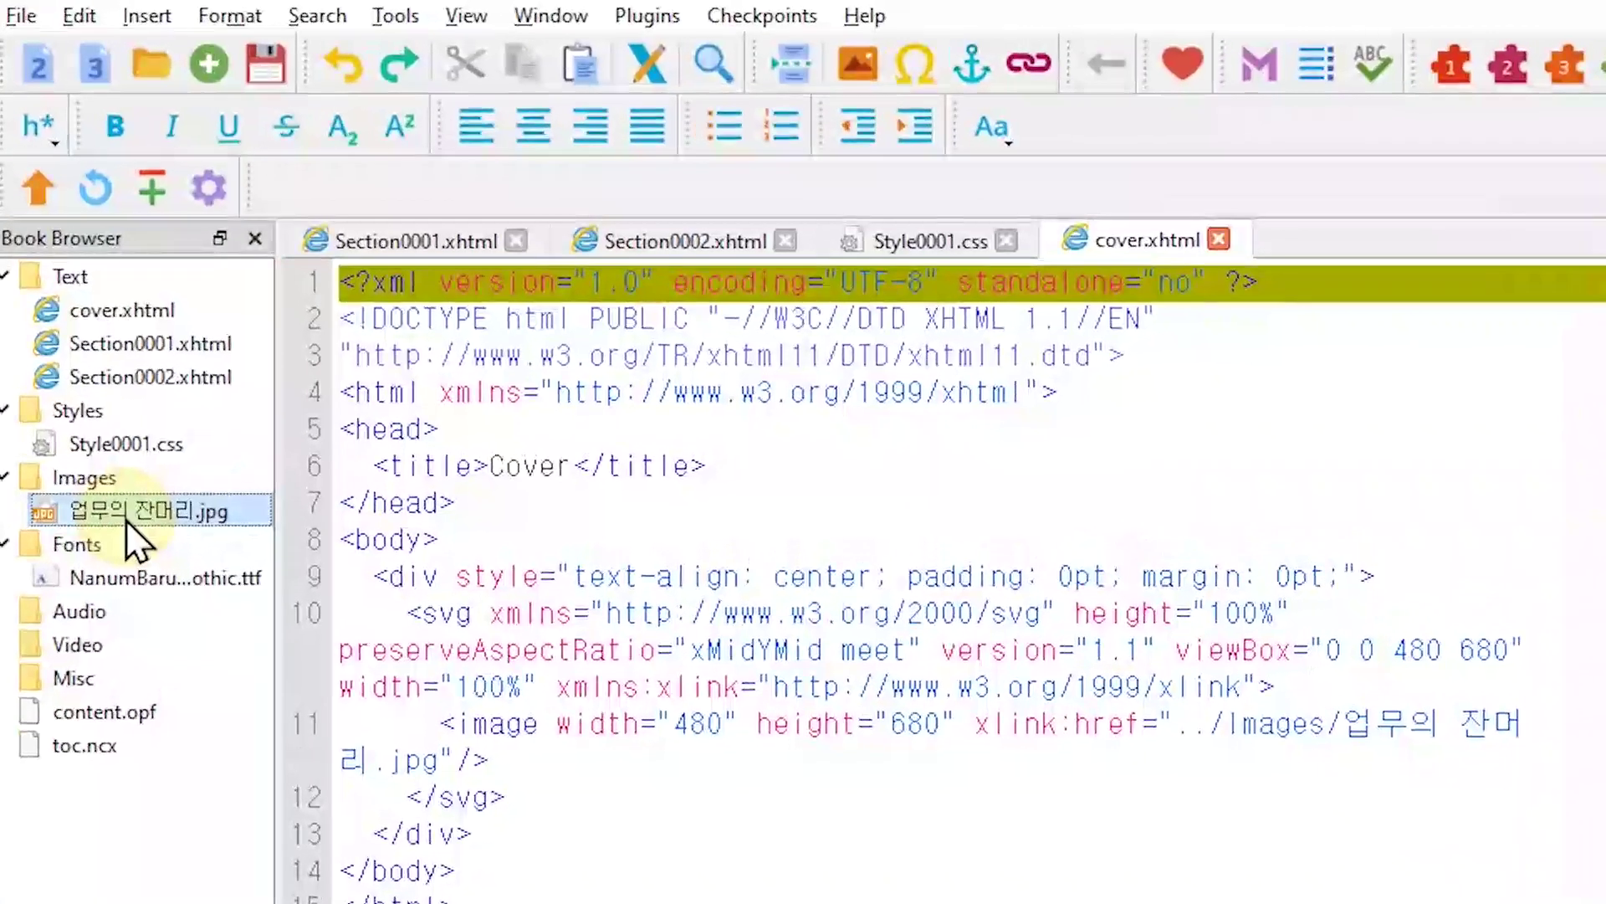
right_click(125, 519)
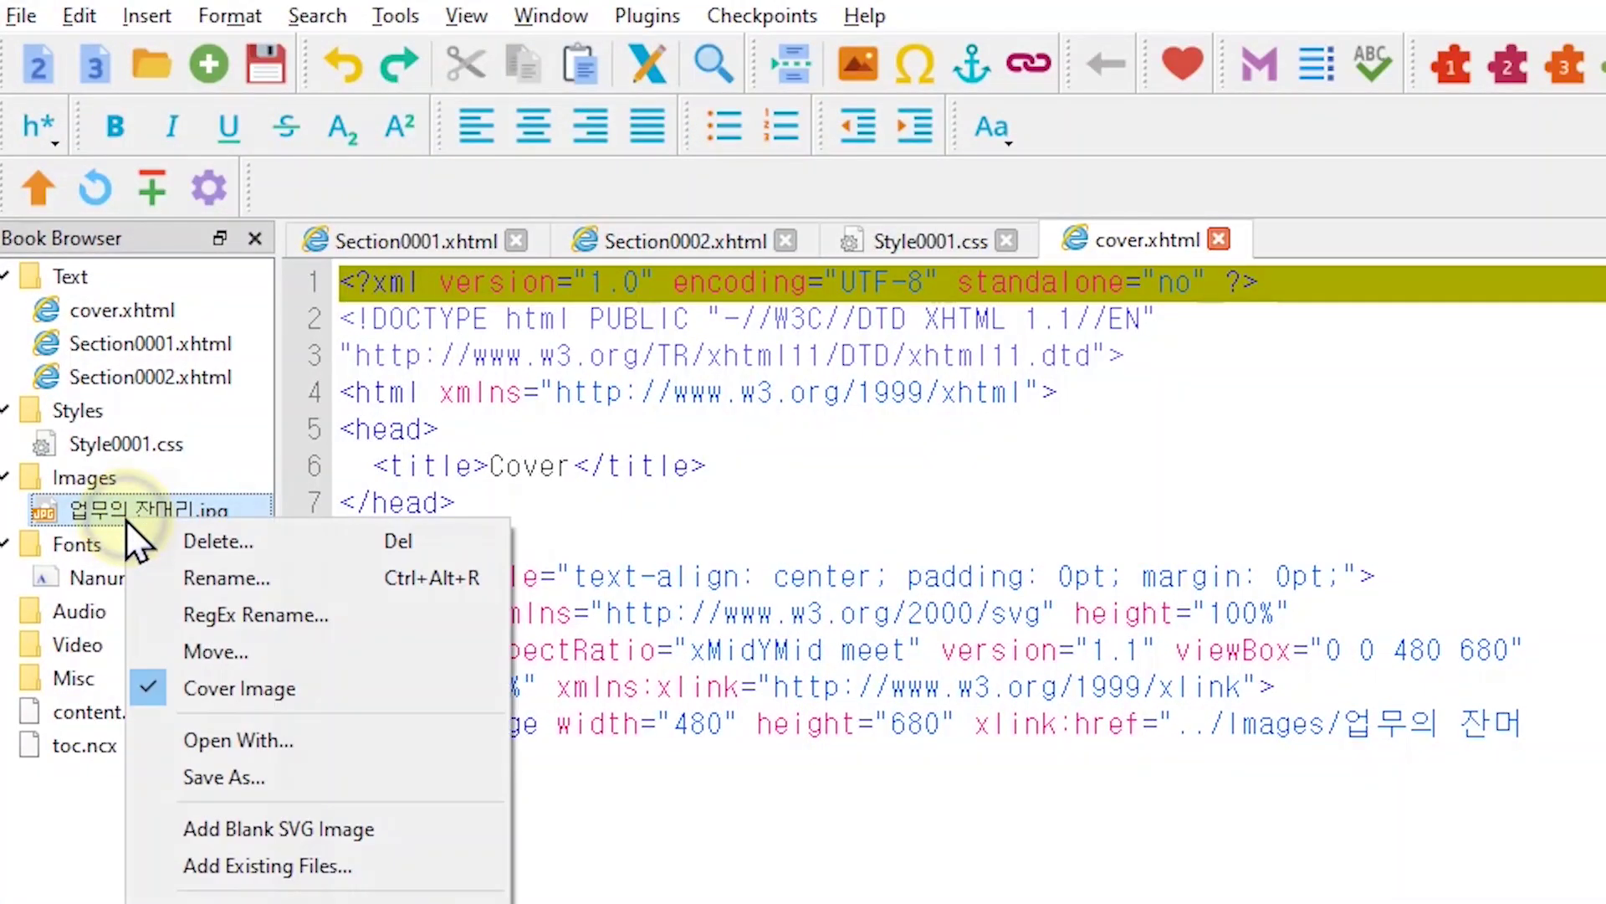
click(280, 589)
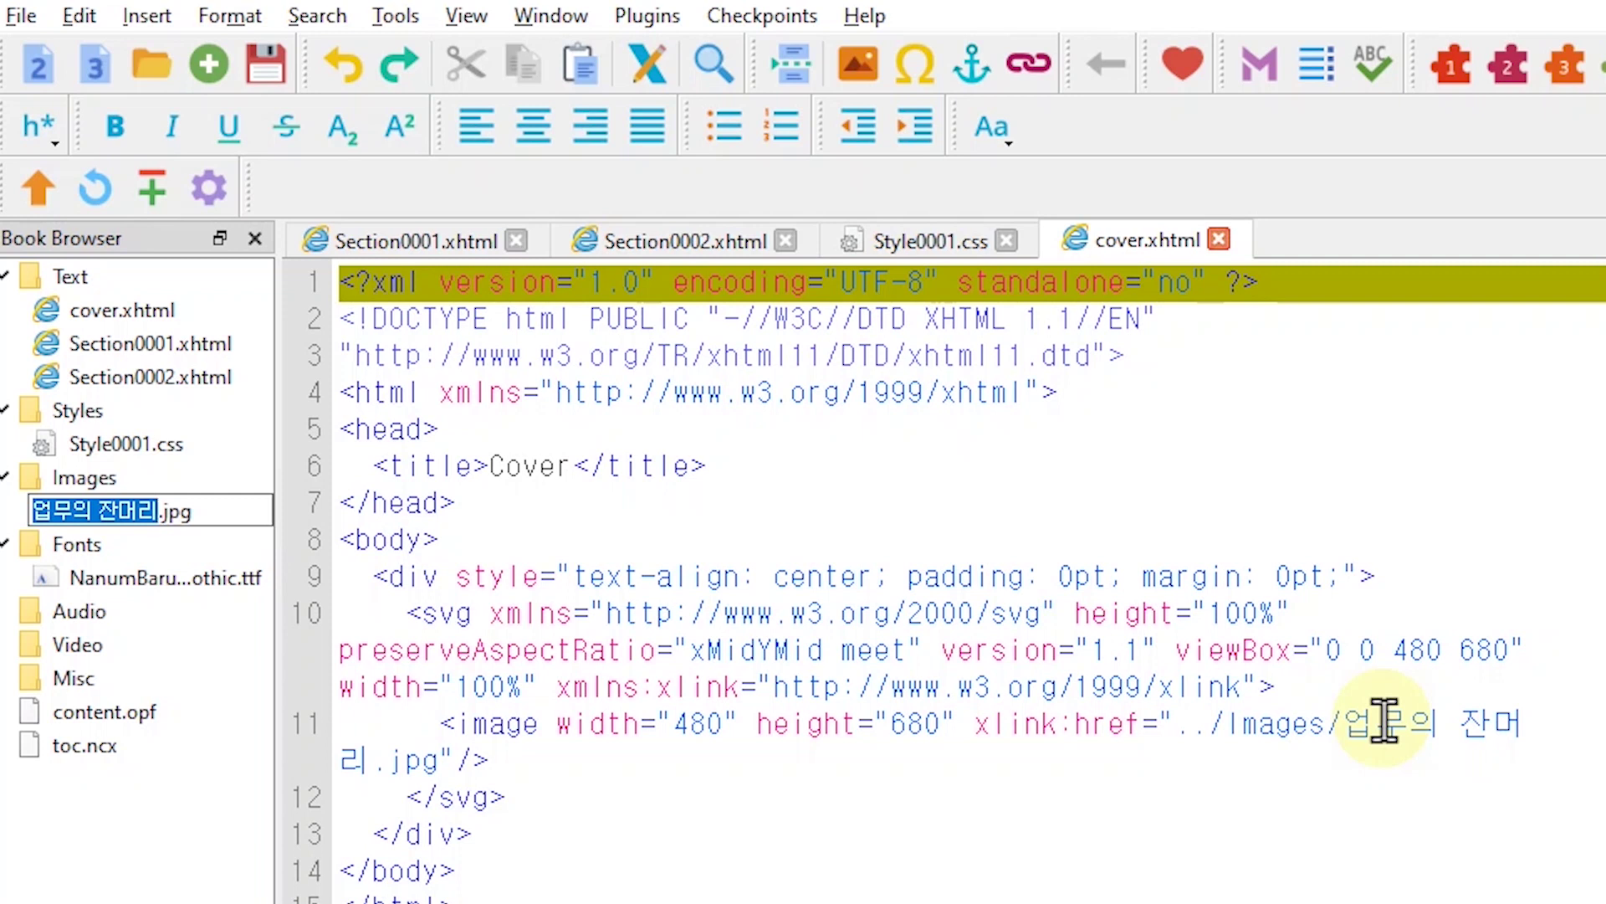
text(Tri)
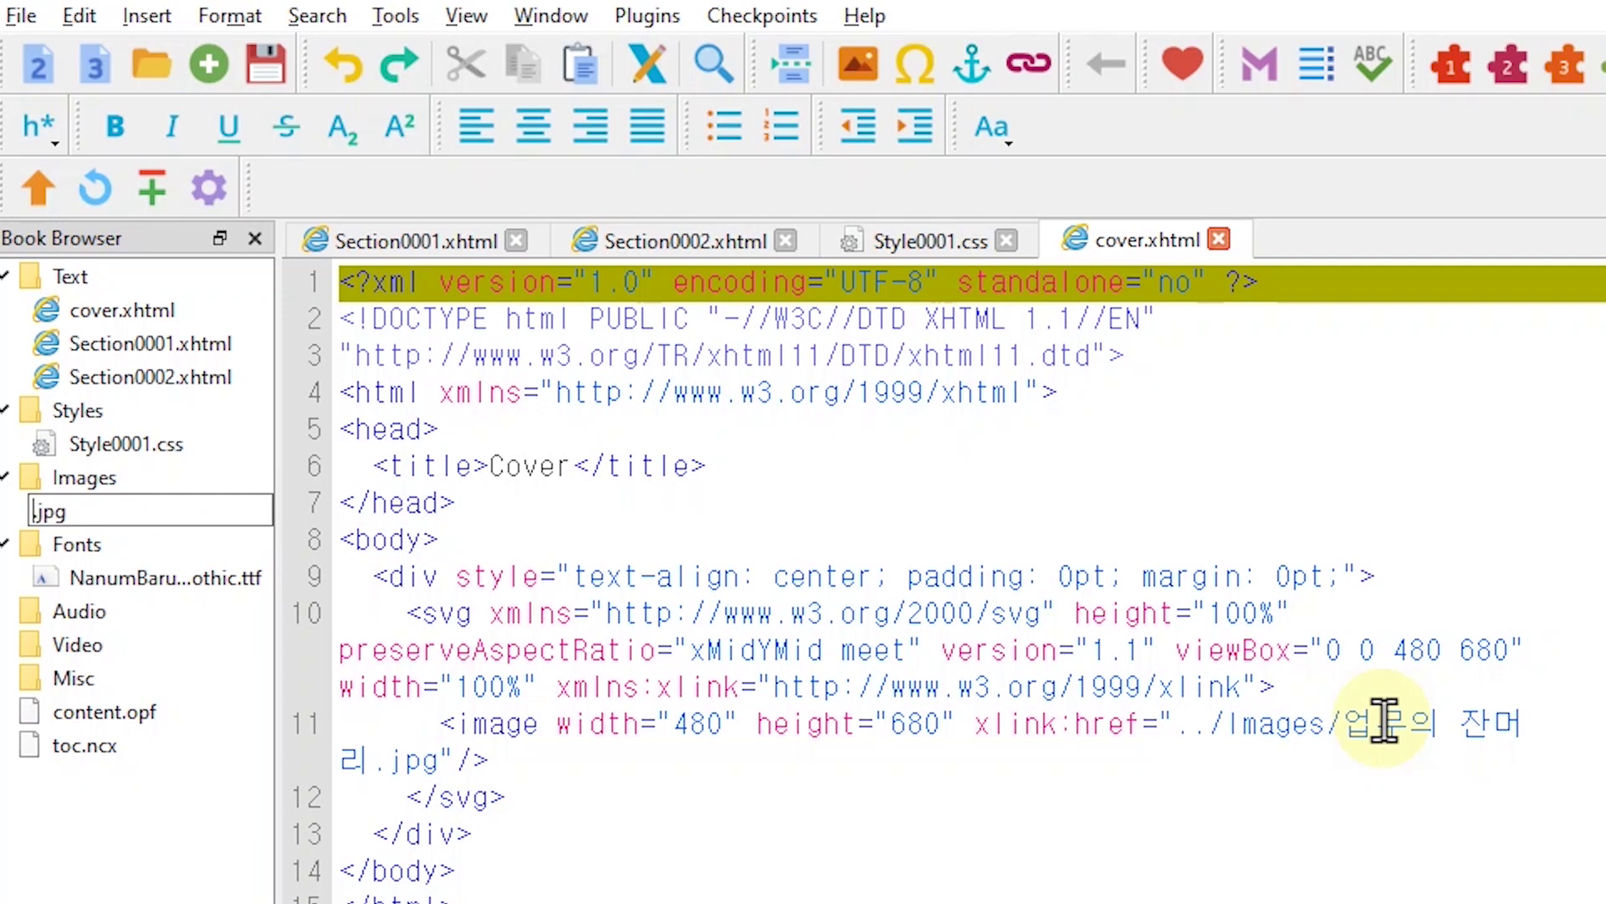
text(cks_Office)
key(Return)
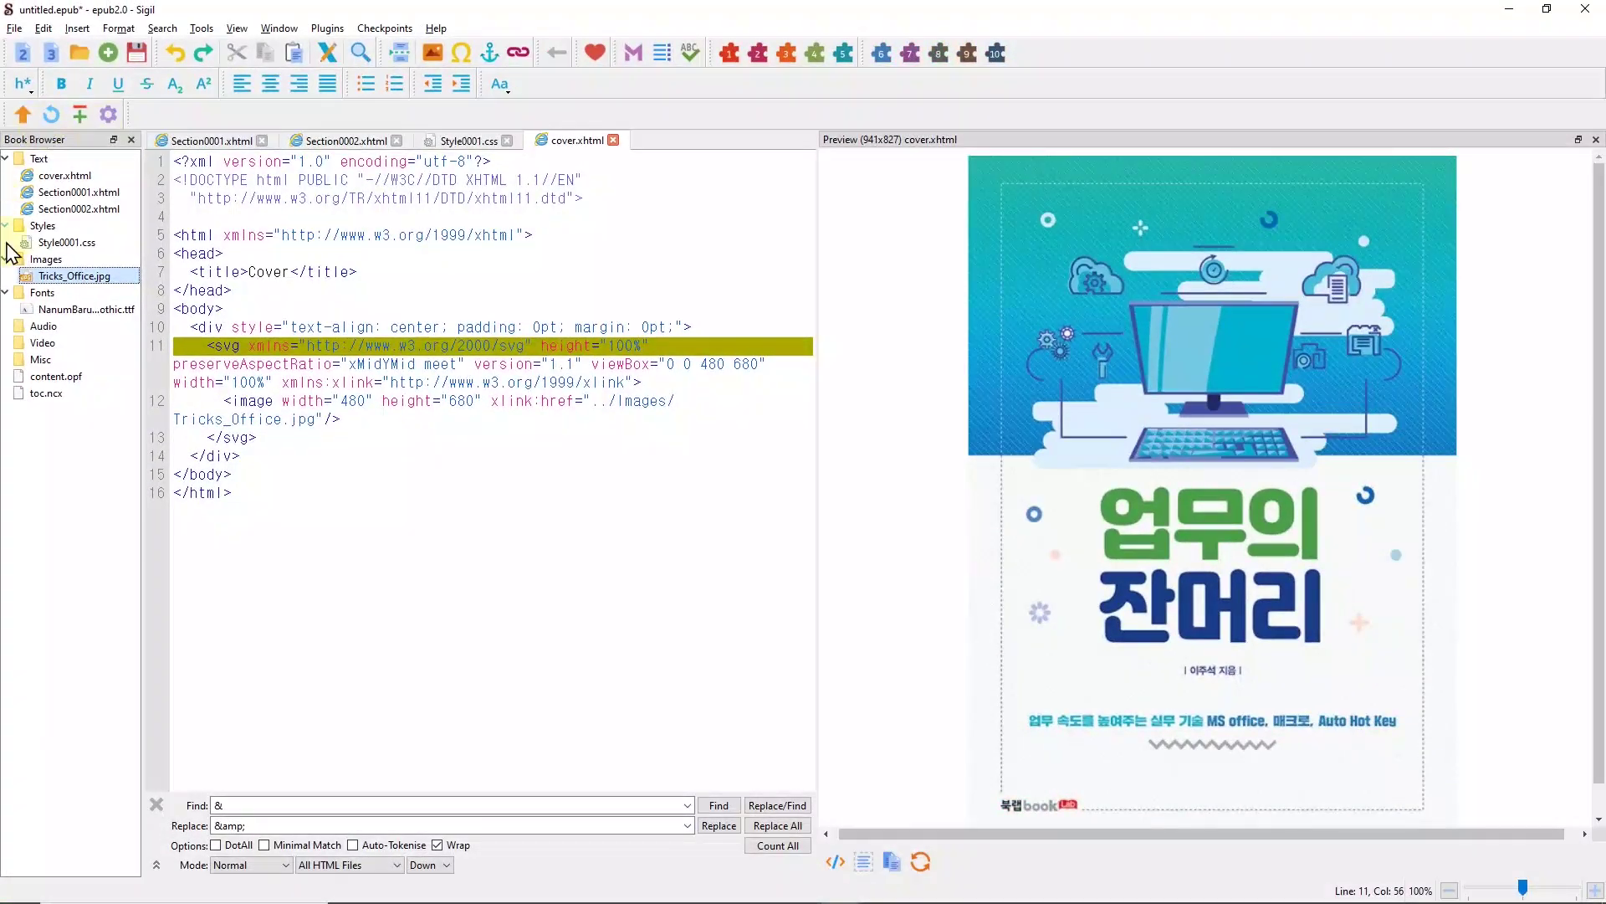
click(67, 175)
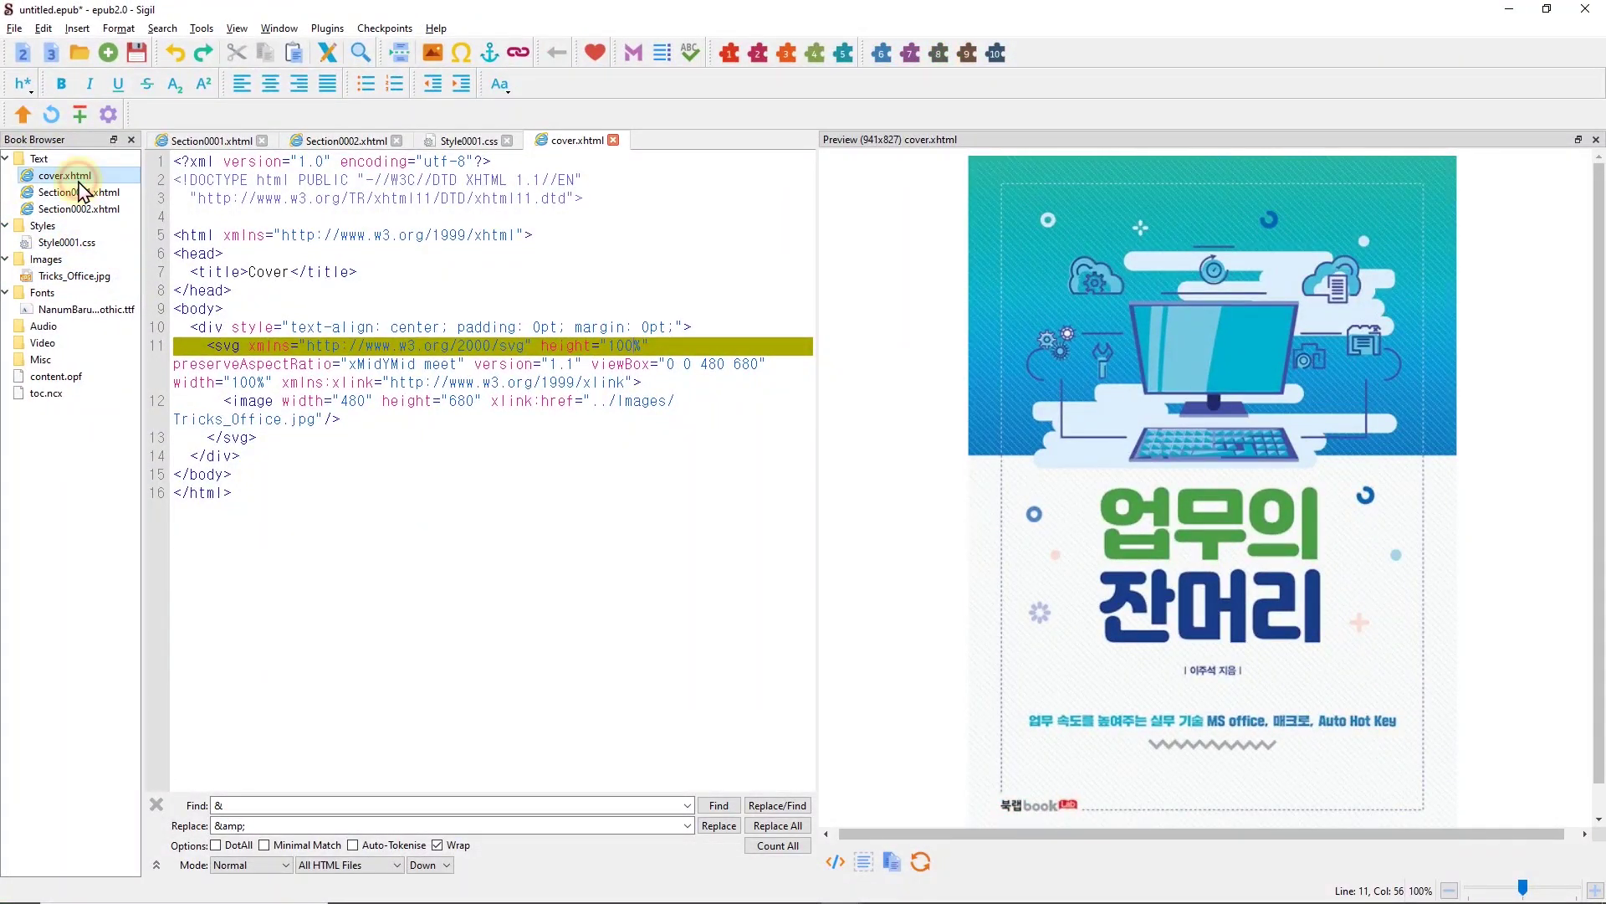
click(807, 346)
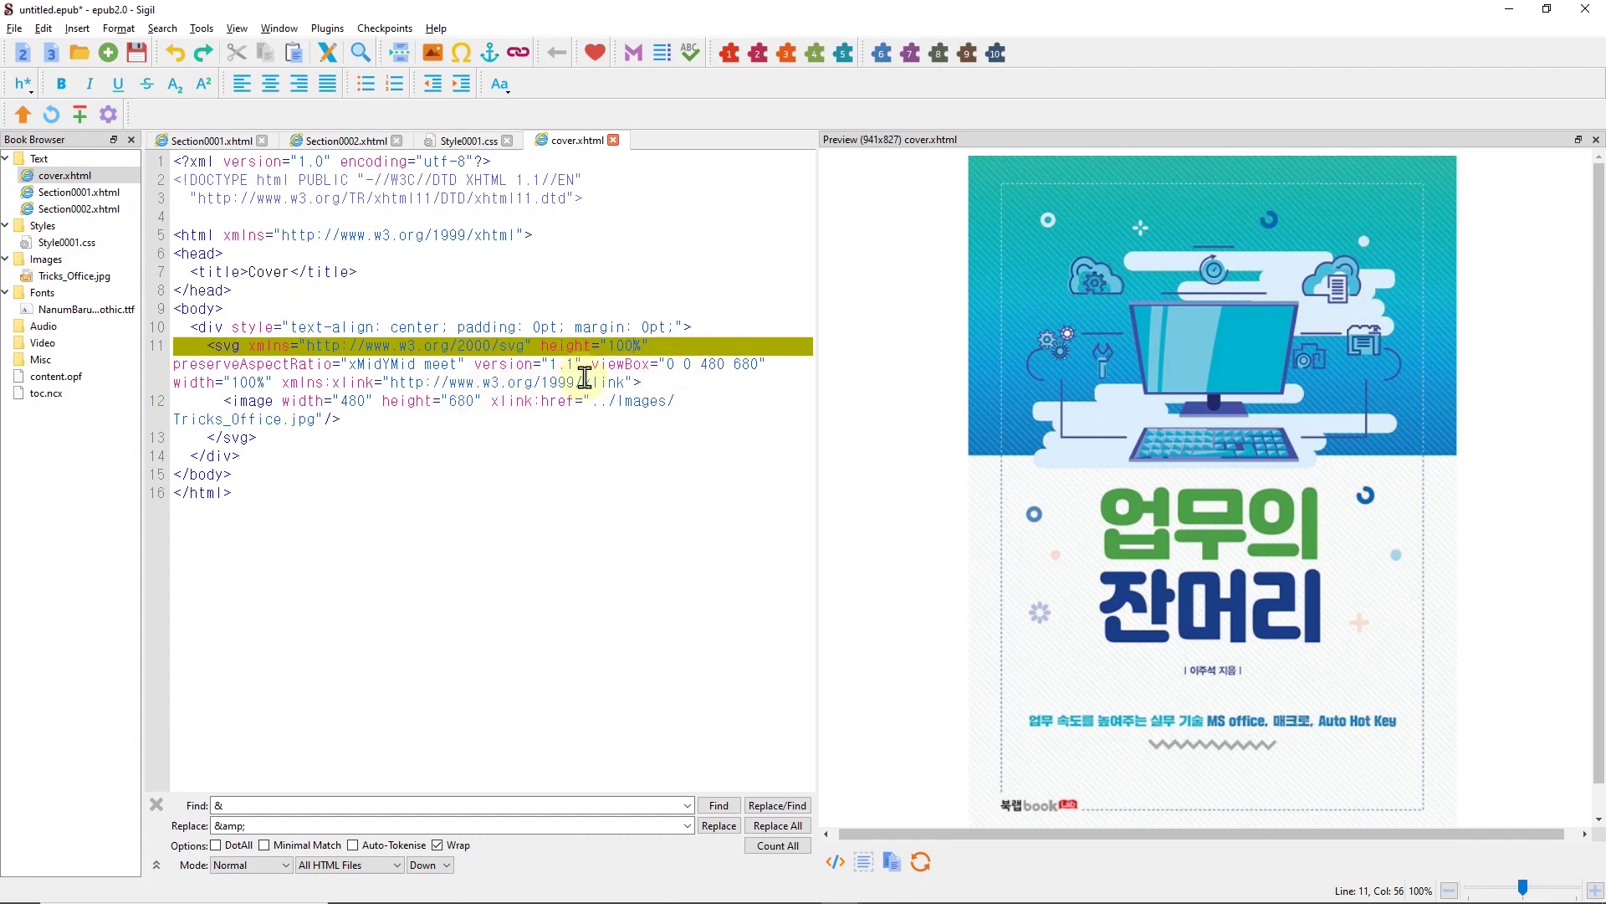
click(239, 419)
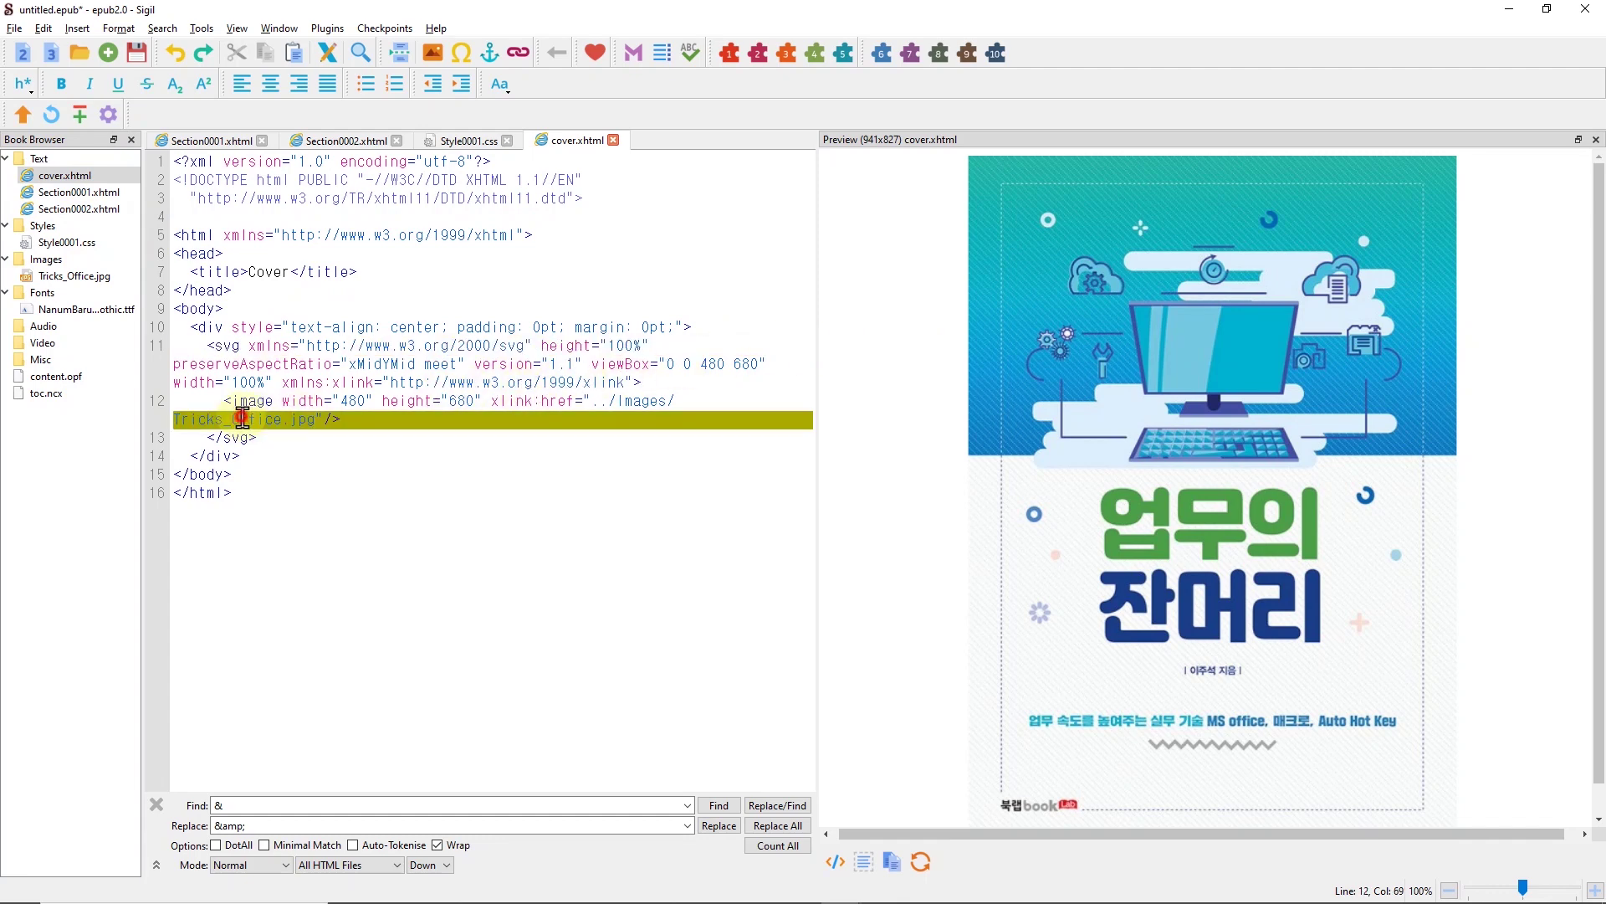
double_click(93, 204)
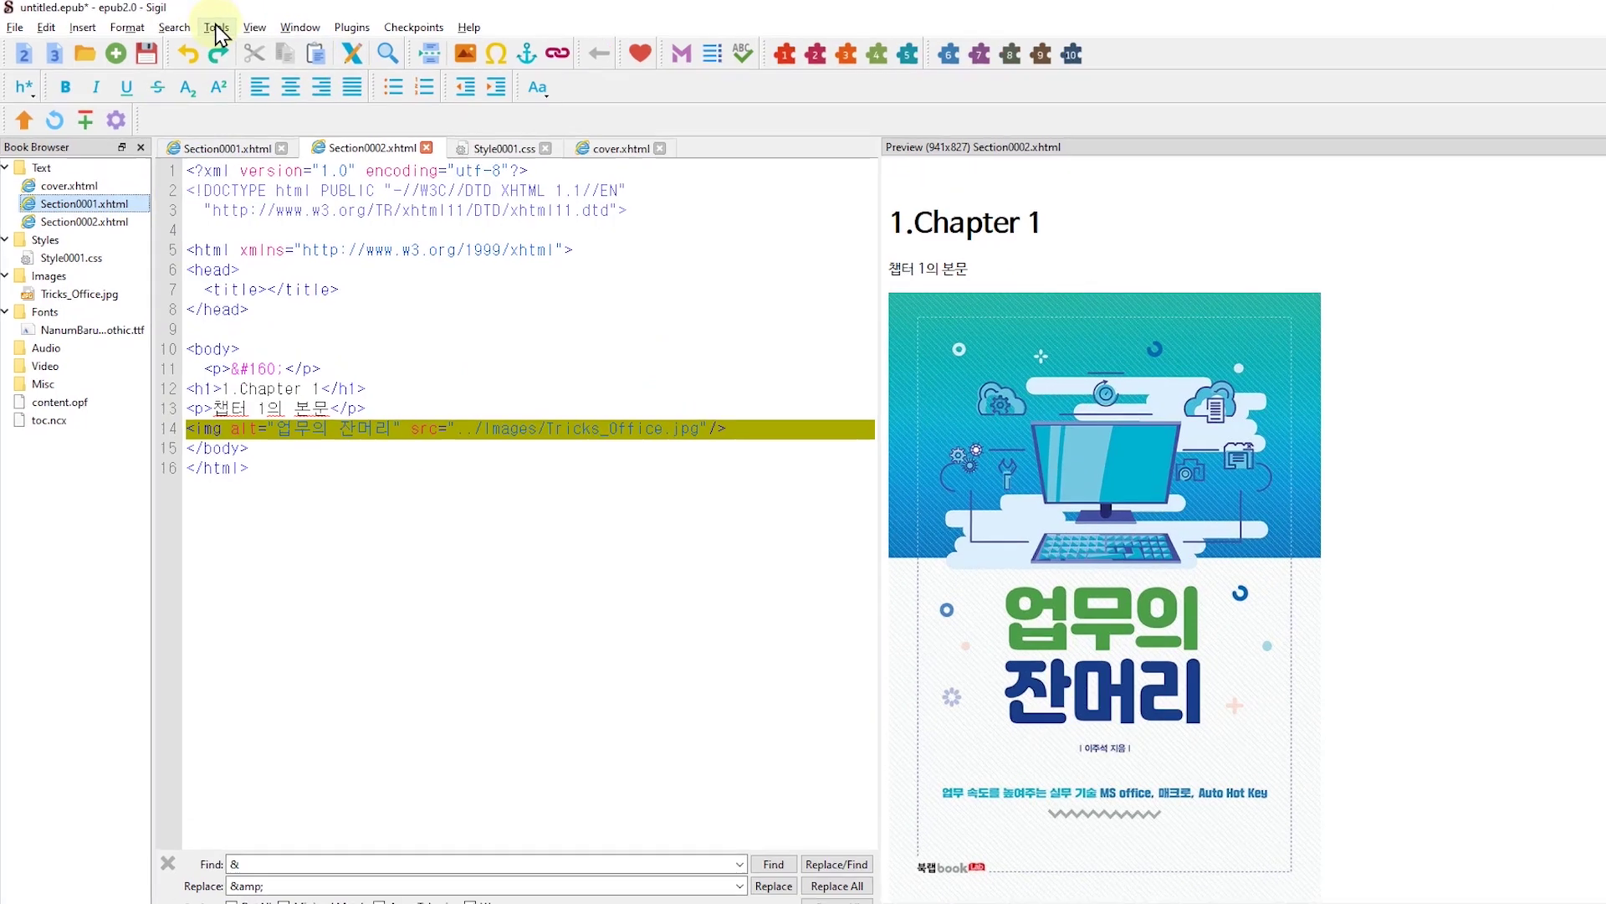
Step: Add an Author entry to the book's metadata and enter the author's name as its value
click(216, 27)
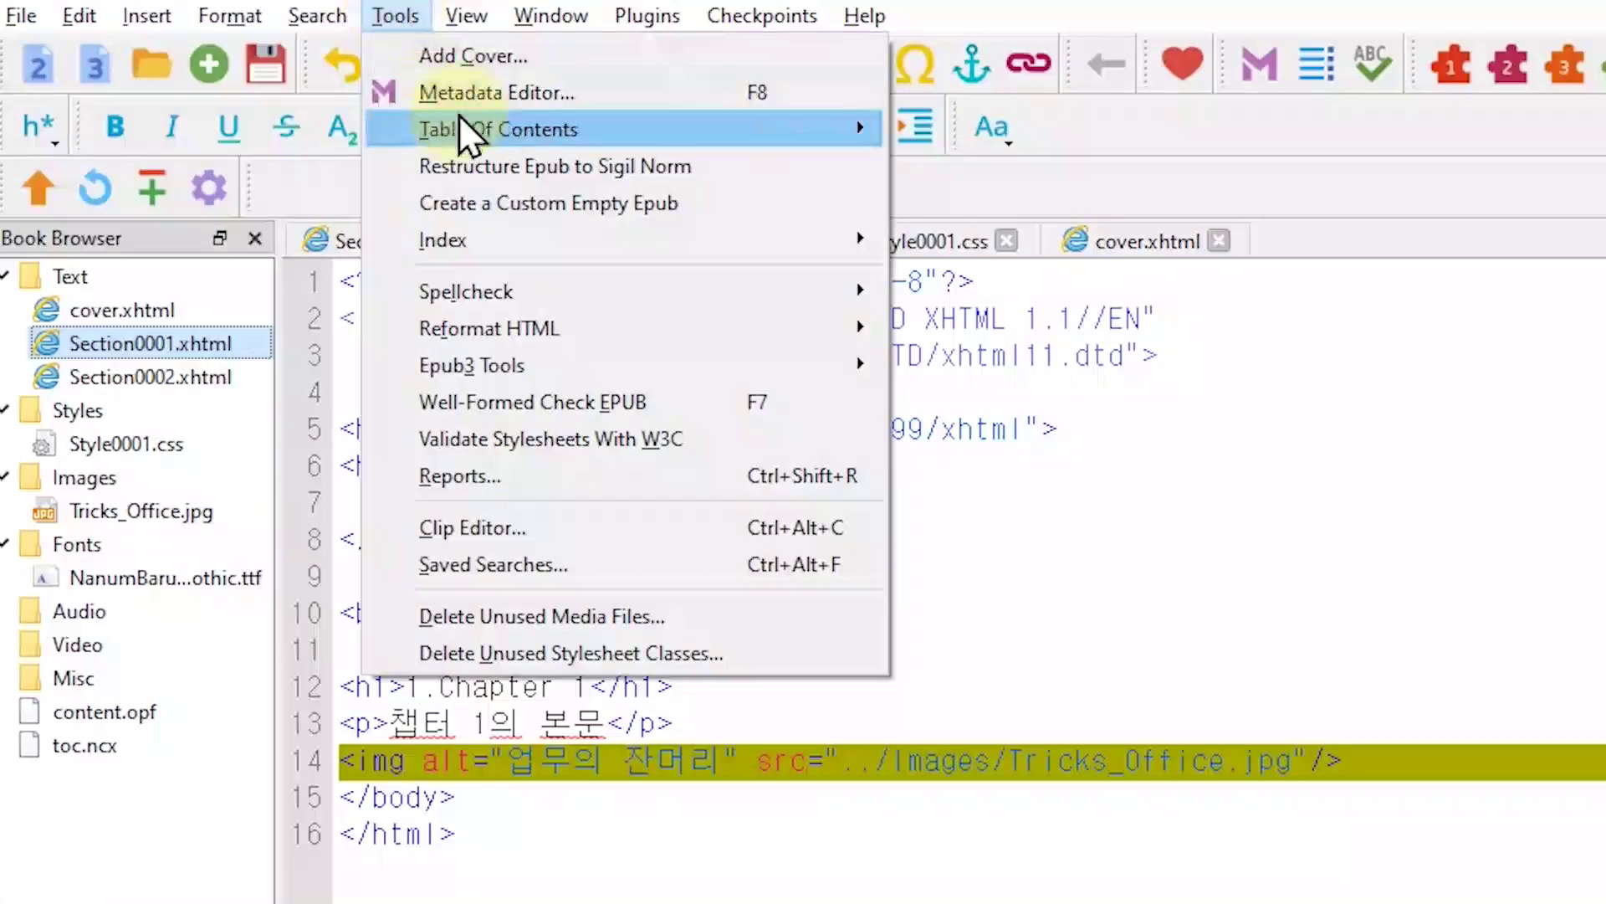
click(458, 92)
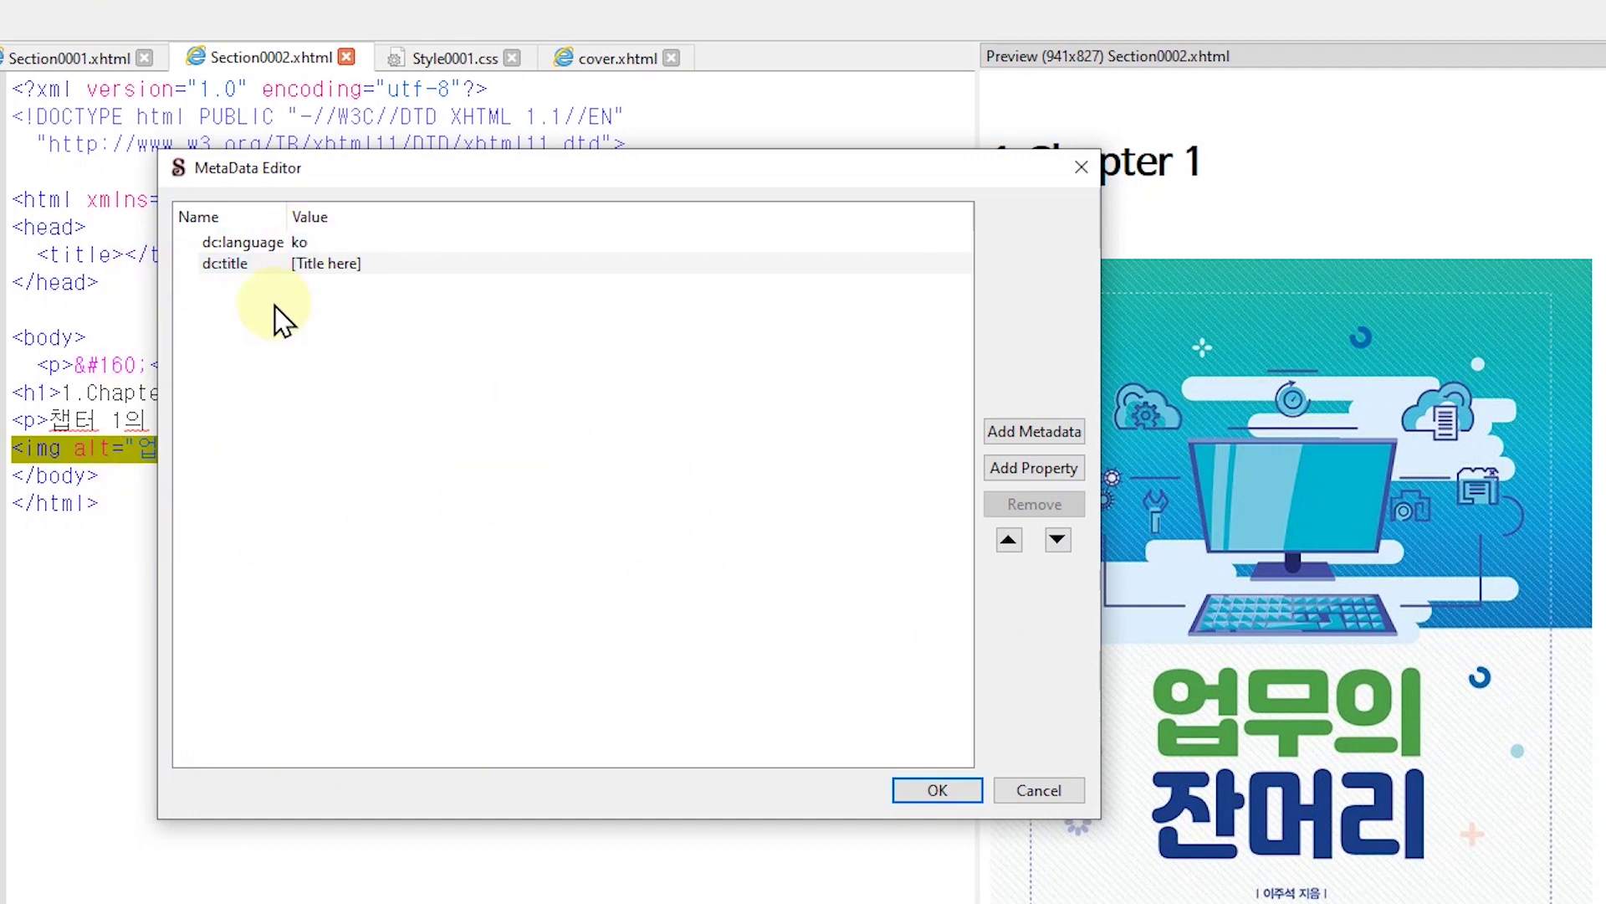
click(1046, 433)
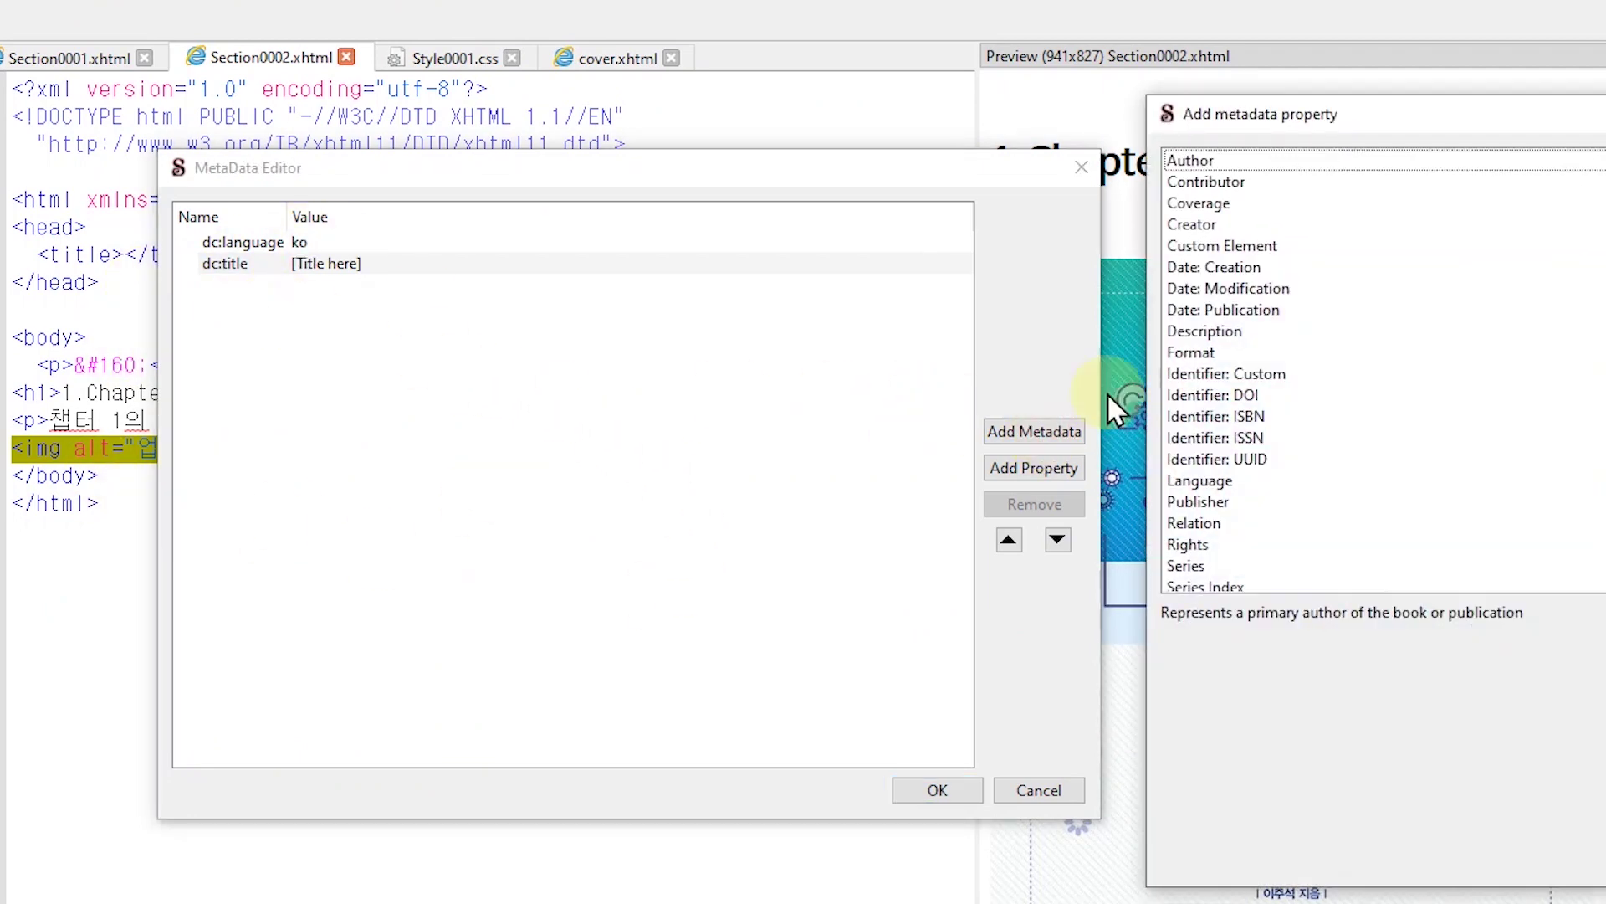
double_click(1214, 162)
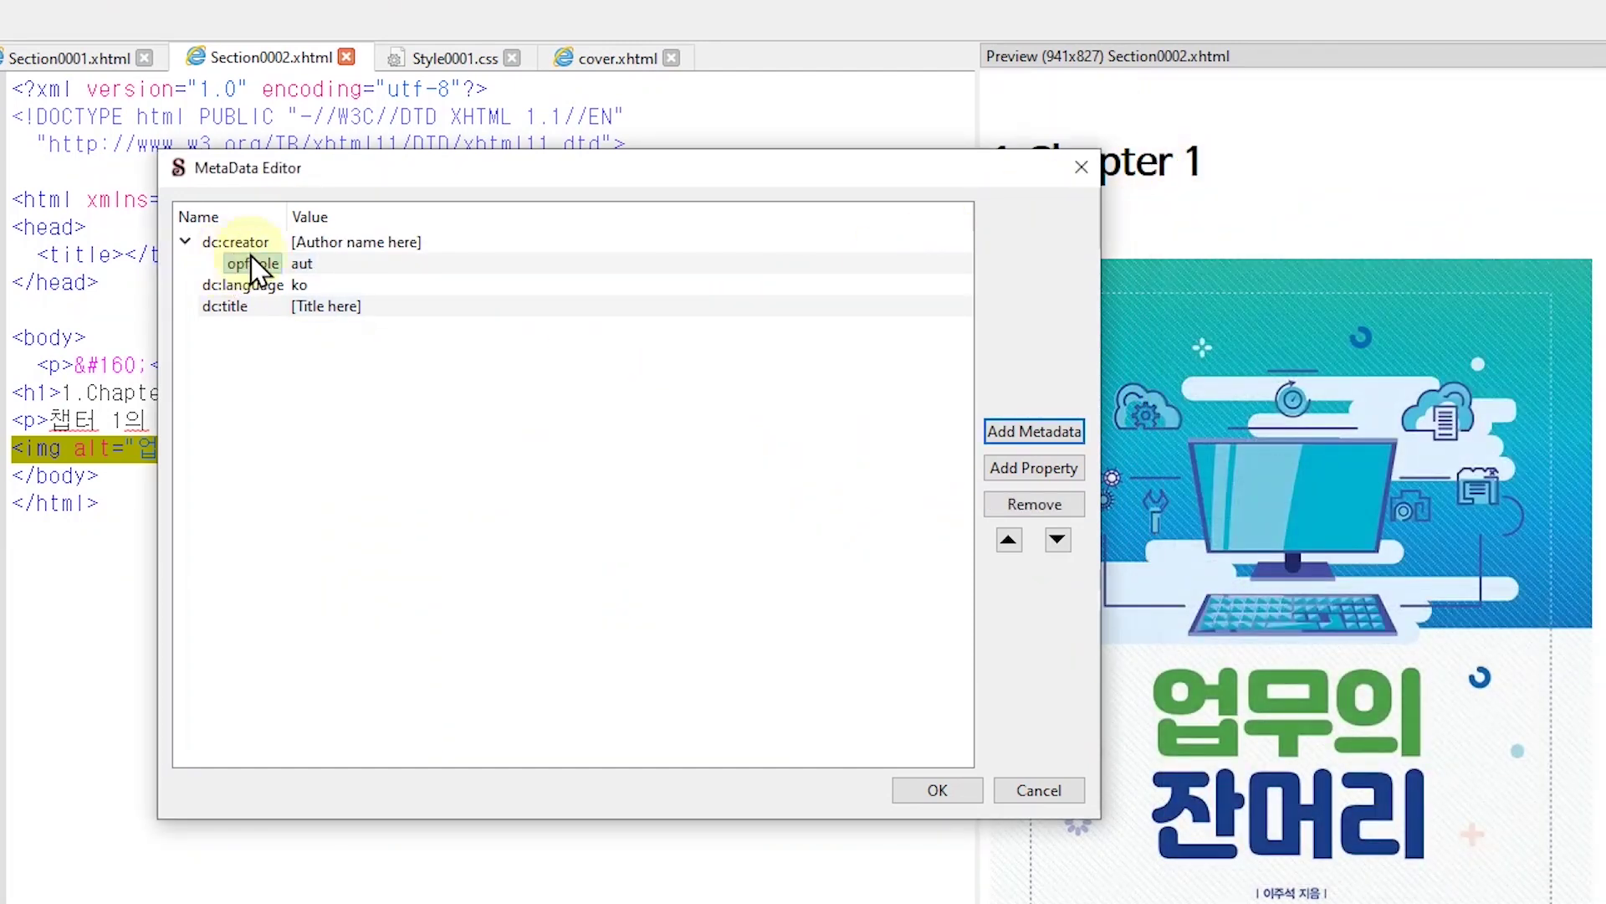
double_click(323, 242)
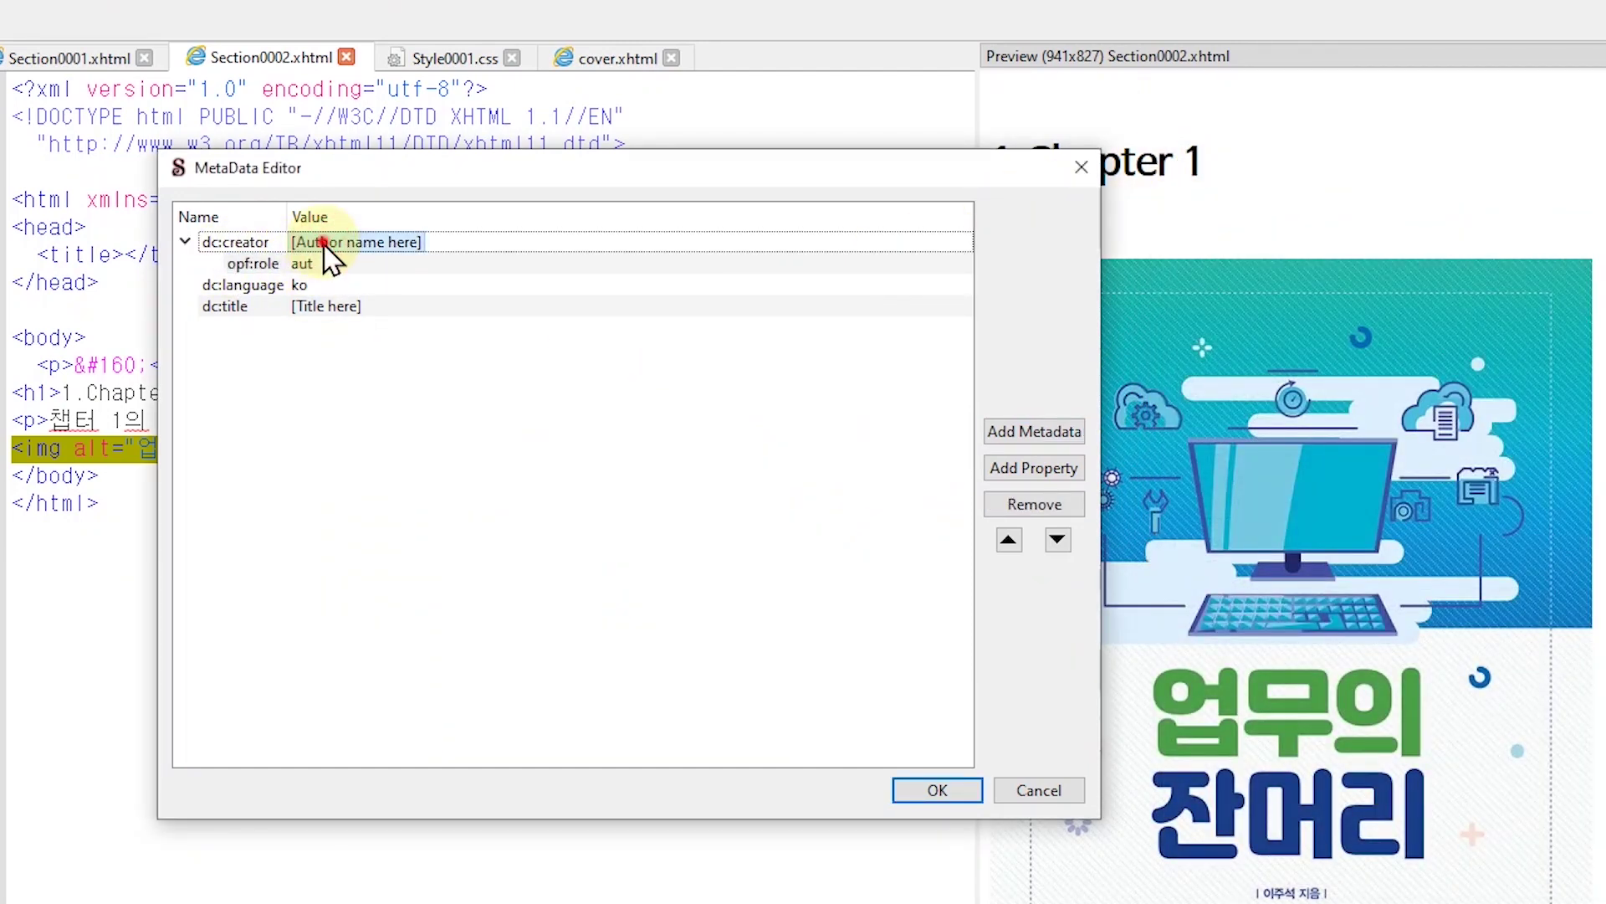
text(ㅈ)
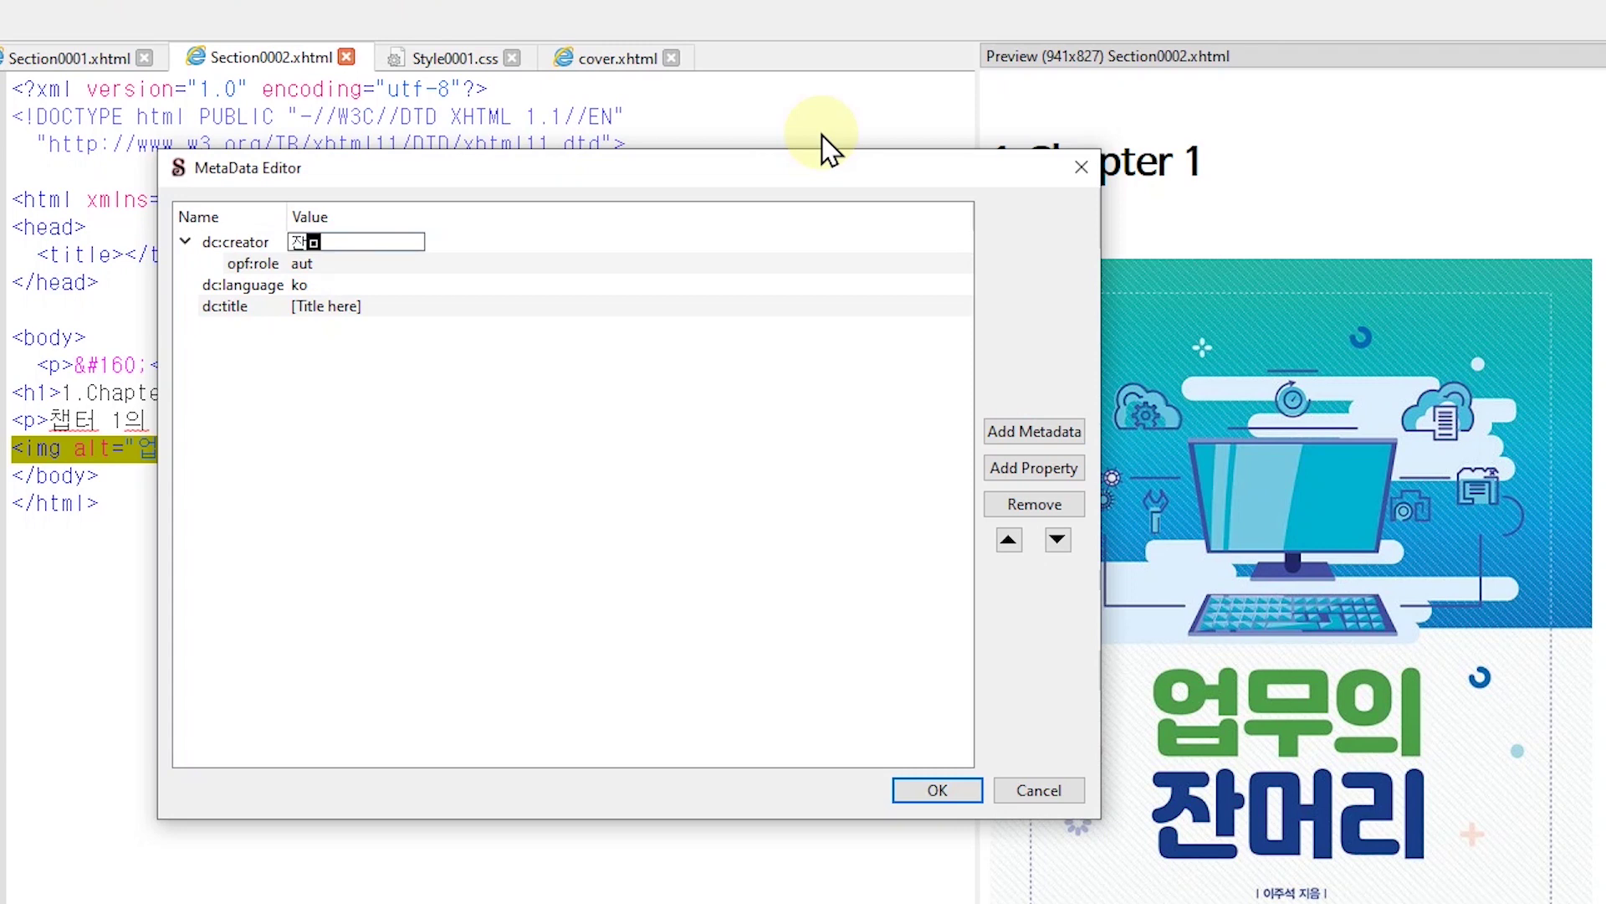
text(잔마왕)
click(1029, 242)
Step: Add a Date: Creation entry to the book's metadata
click(1034, 431)
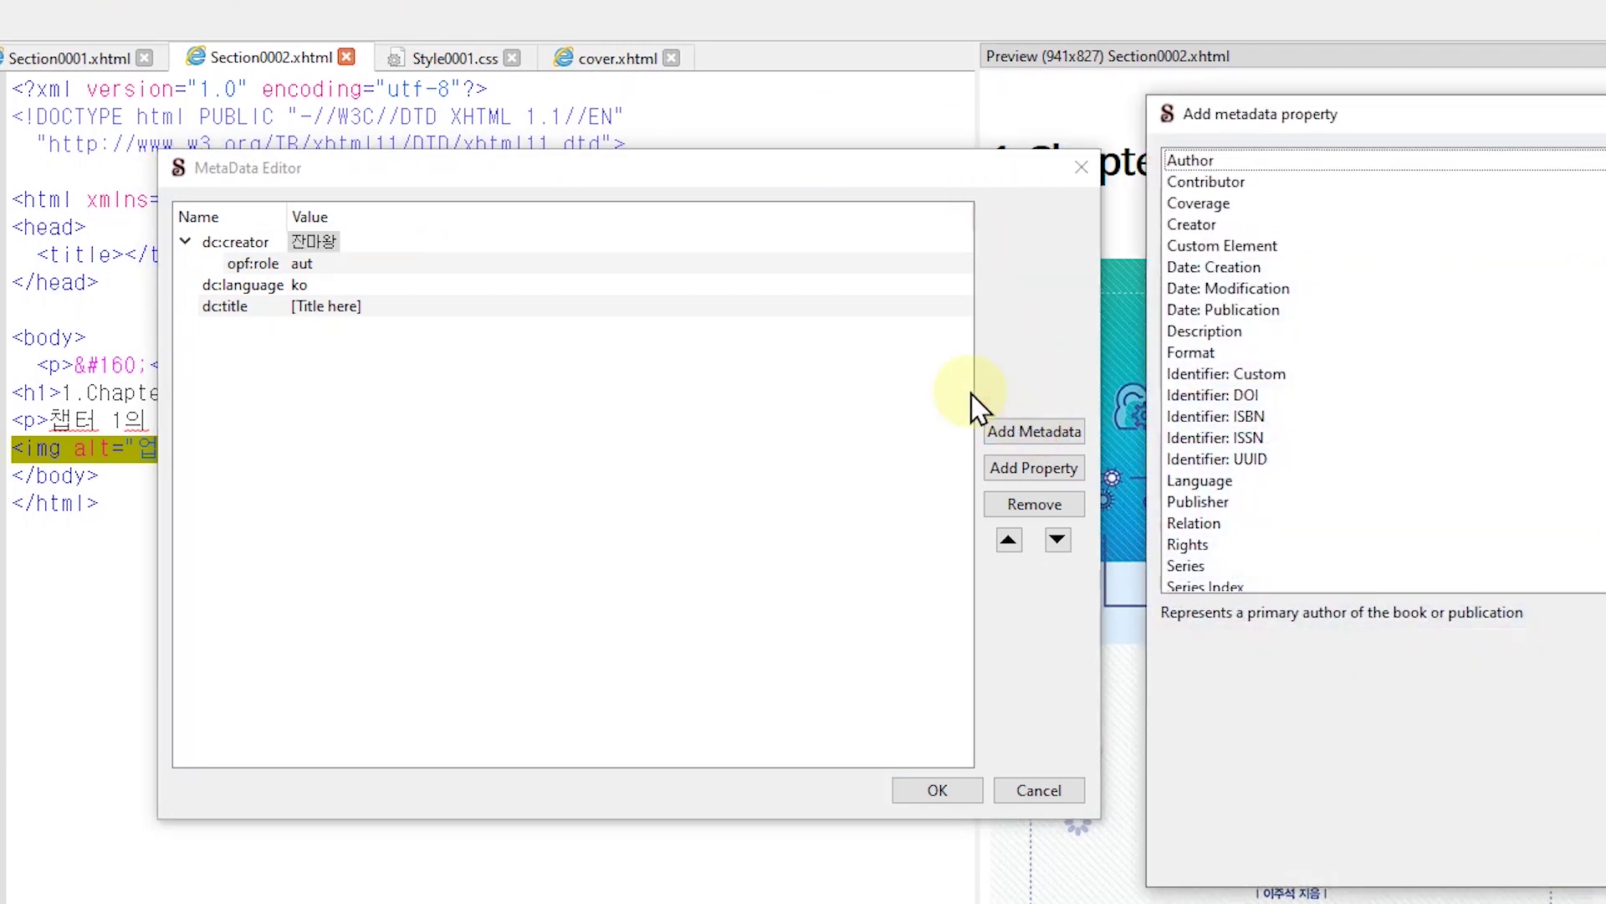
double_click(1228, 266)
double_click(335, 285)
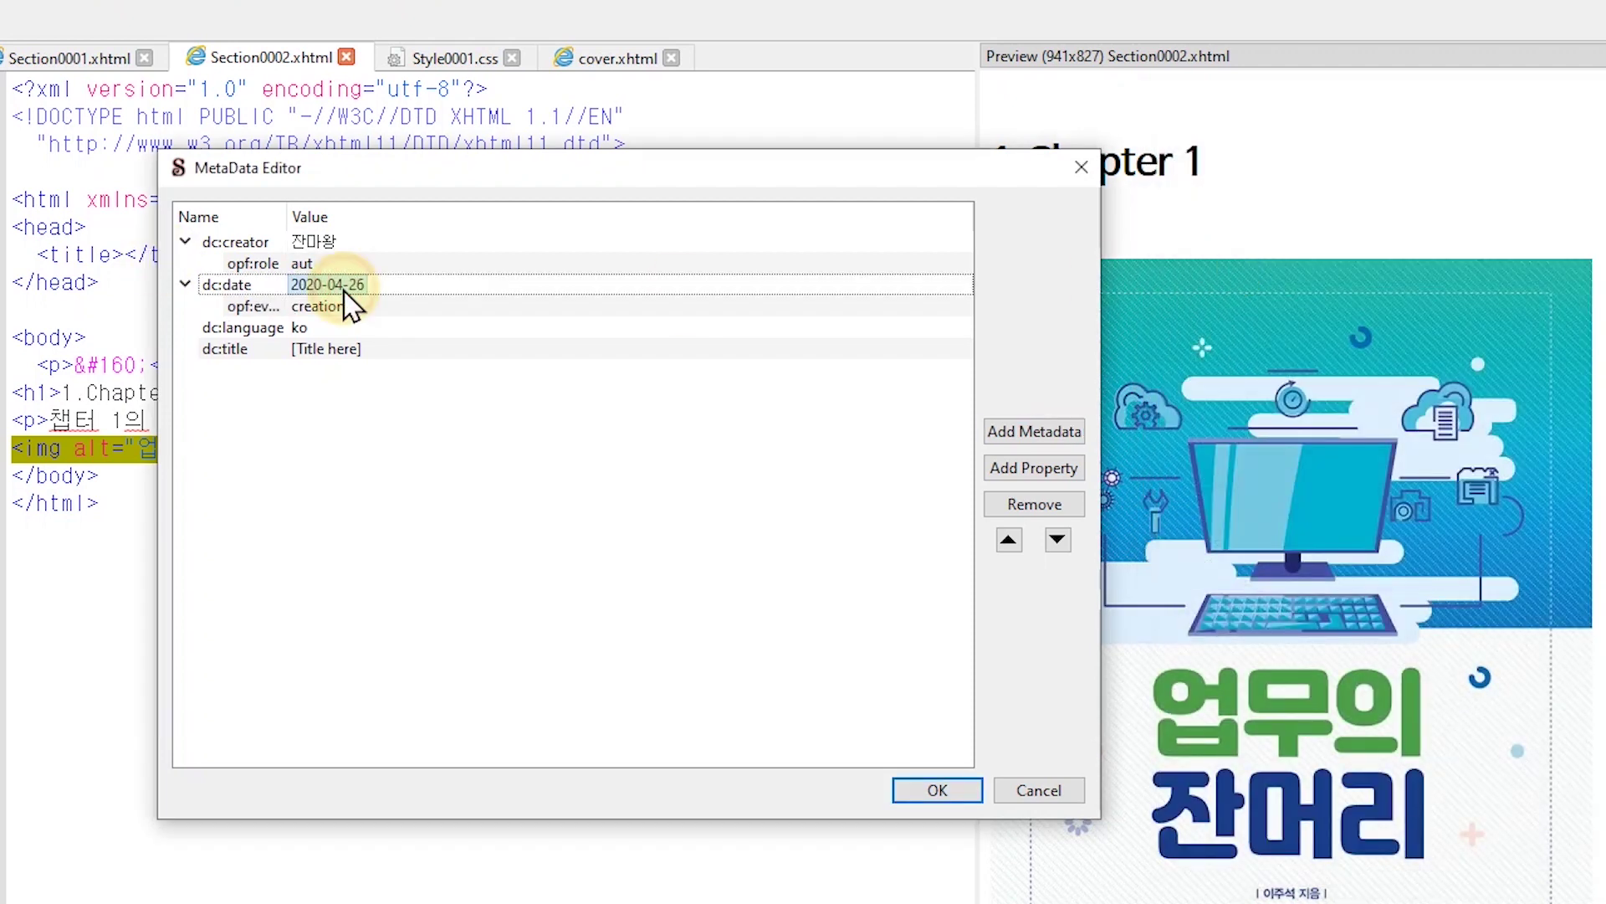
Step: Set the dc:title metadata value to 업무의 잔머리 and apply the metadata changes
double_click(334, 349)
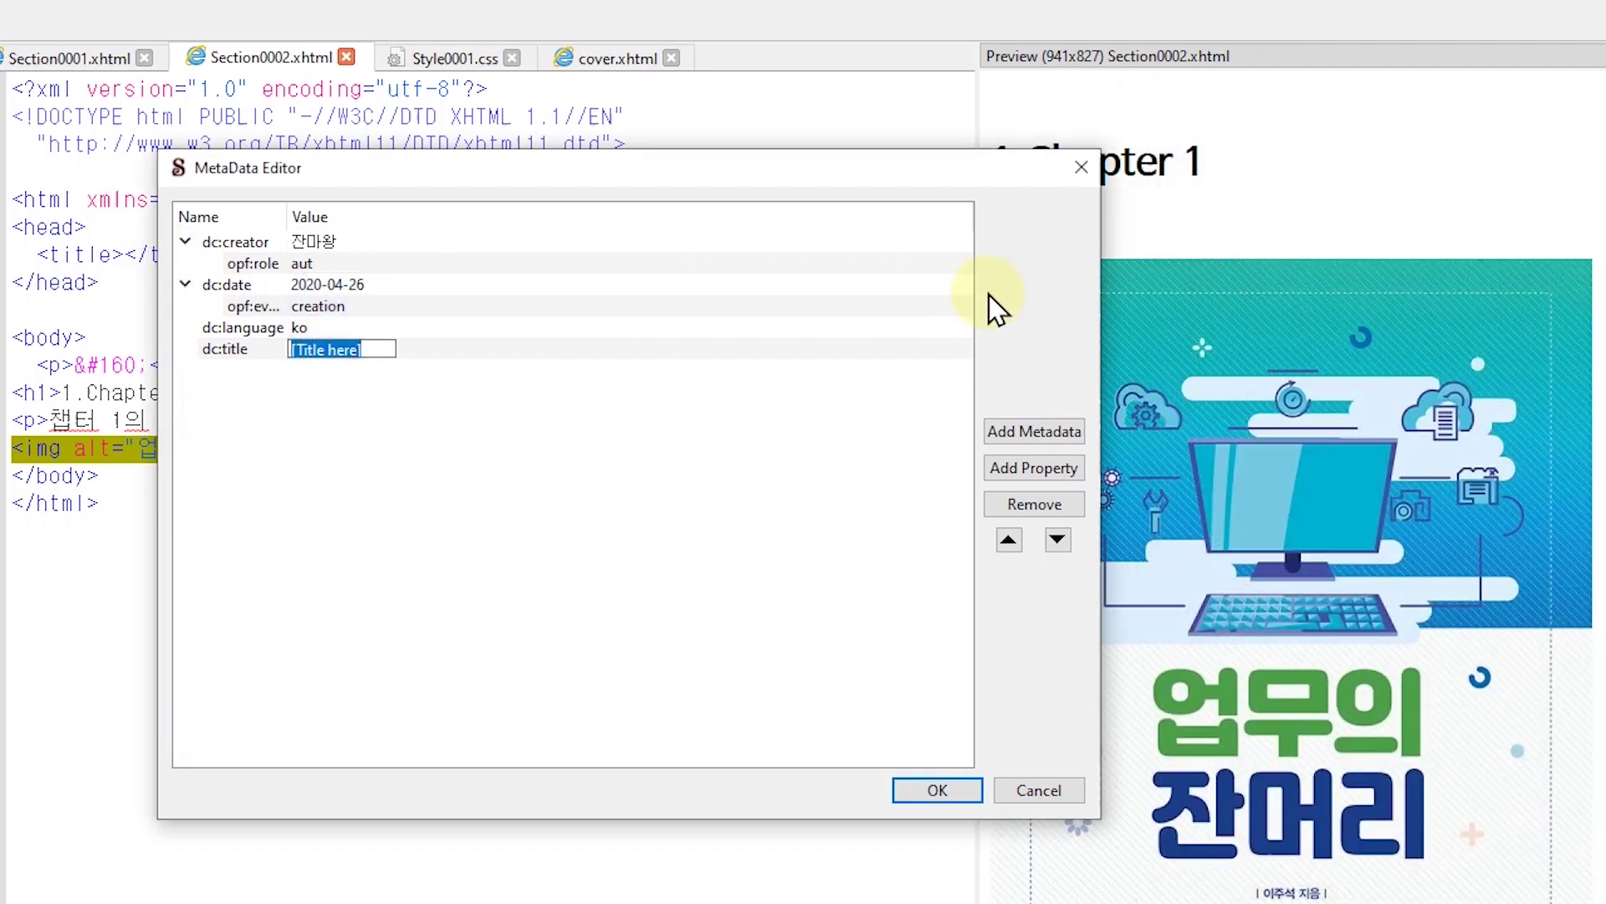
text(업무의 잔머리)
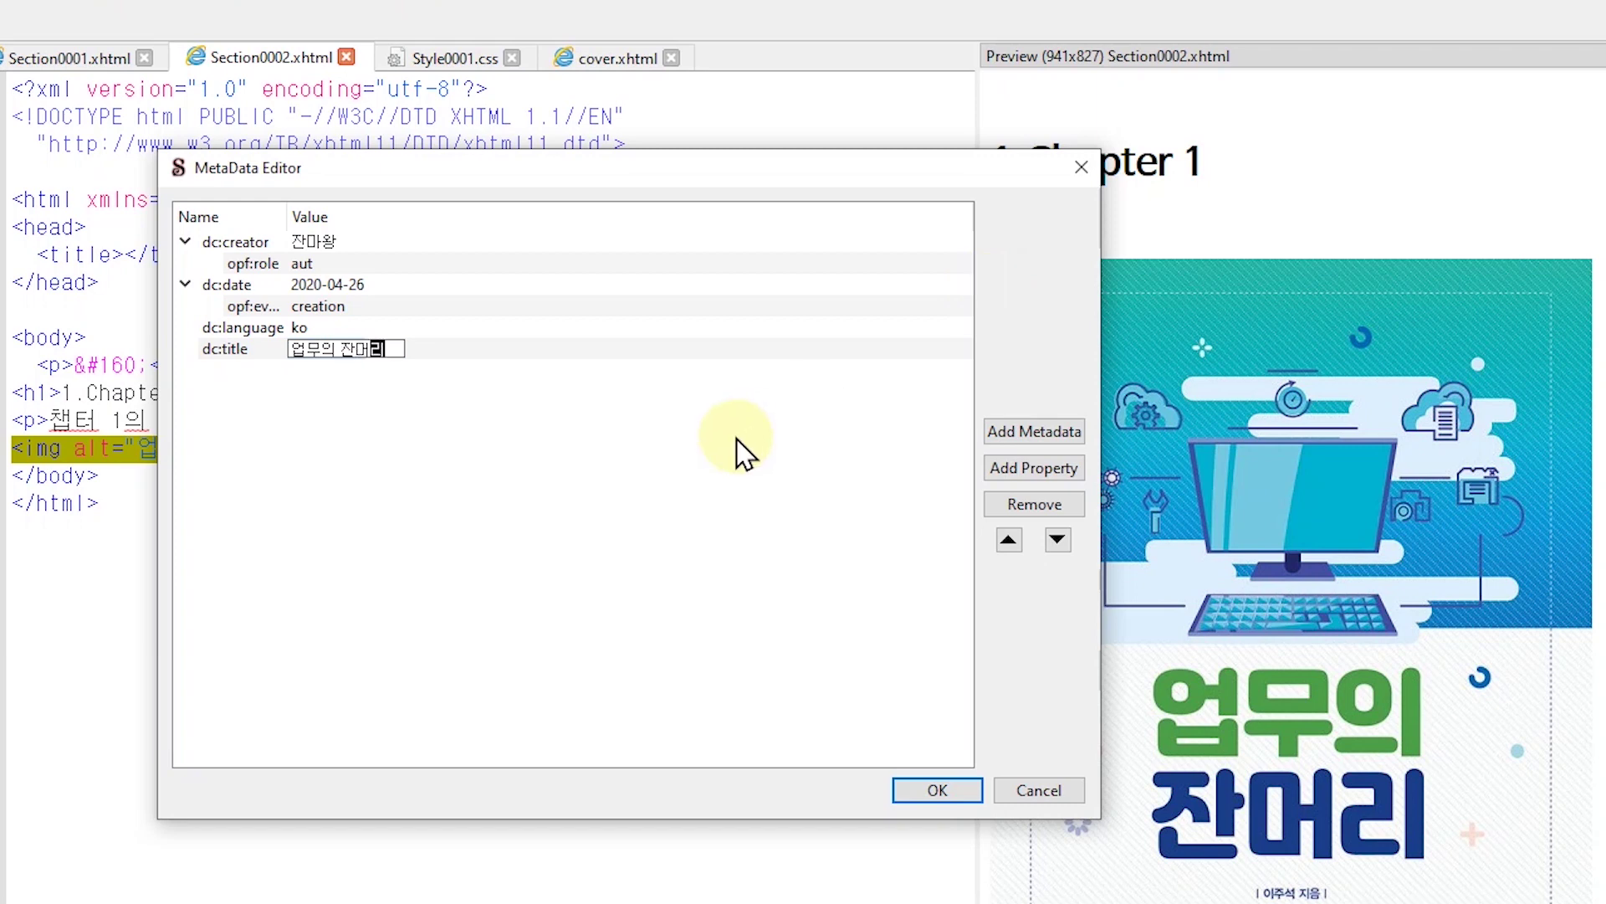
click(703, 465)
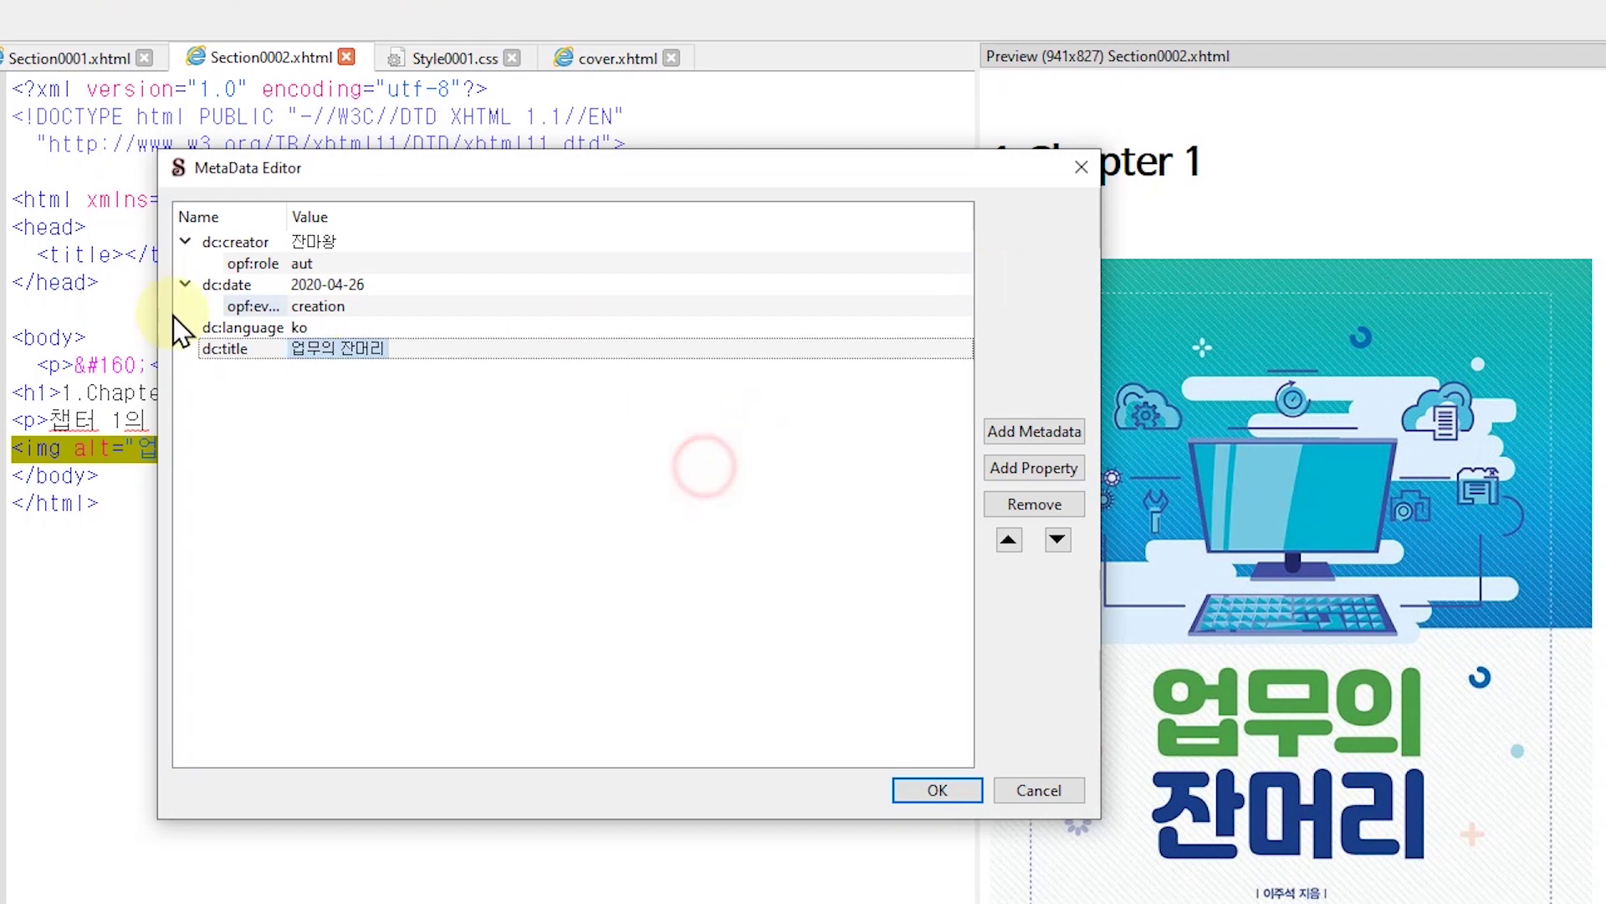
click(937, 790)
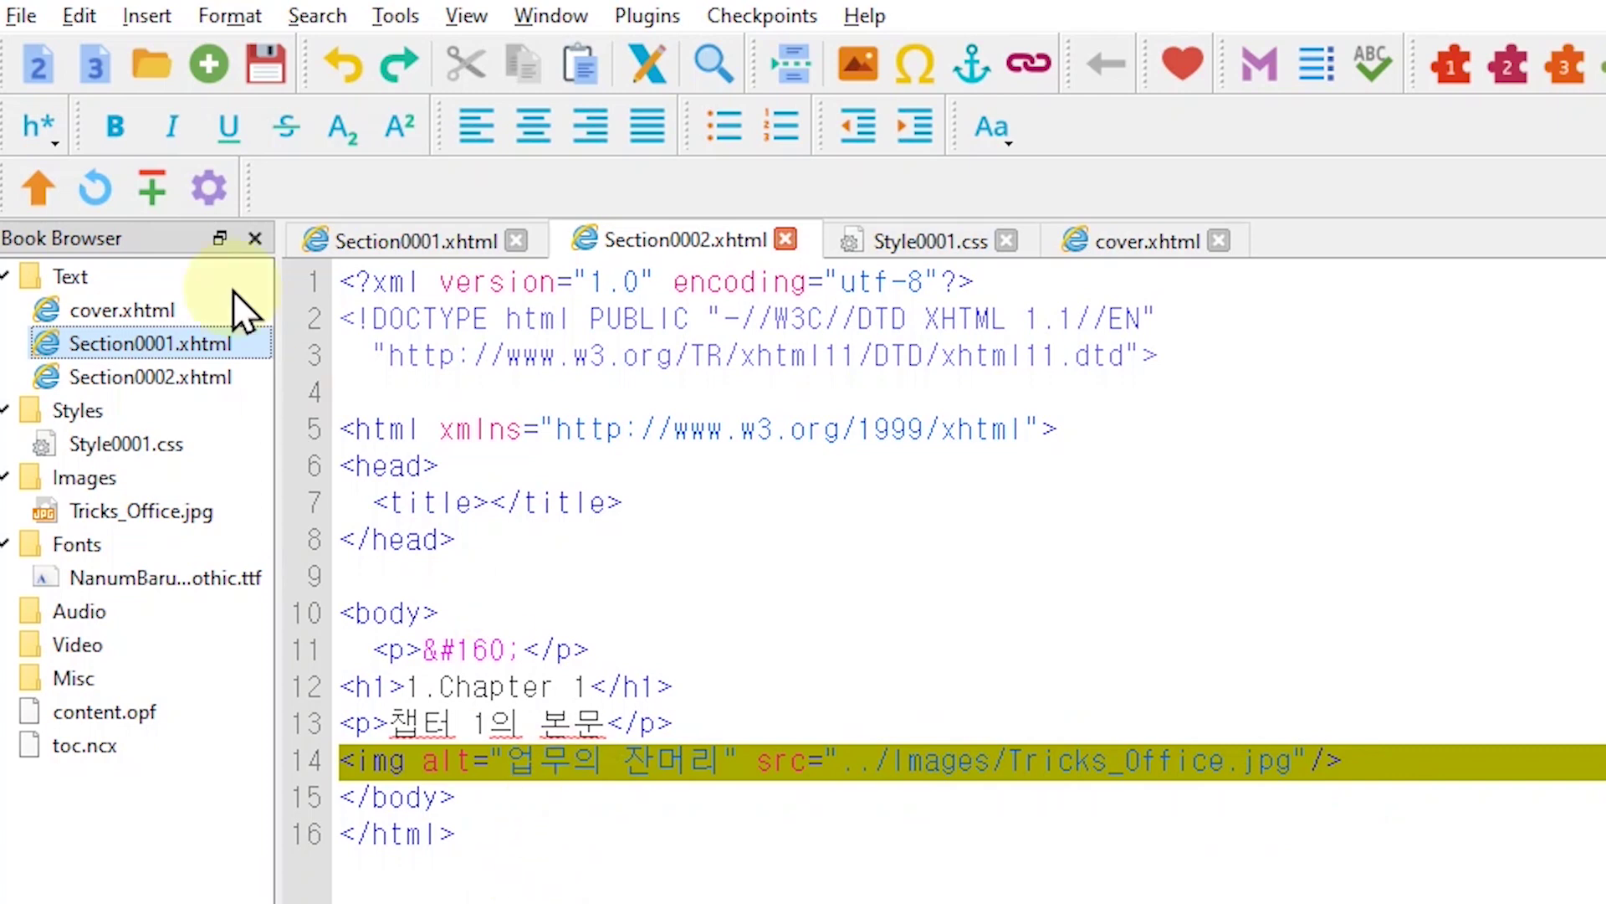
Step: Generate the table of contents with all h1 and h2 headings included and Show TOC items only turned off
click(394, 19)
mouse_move(466, 143)
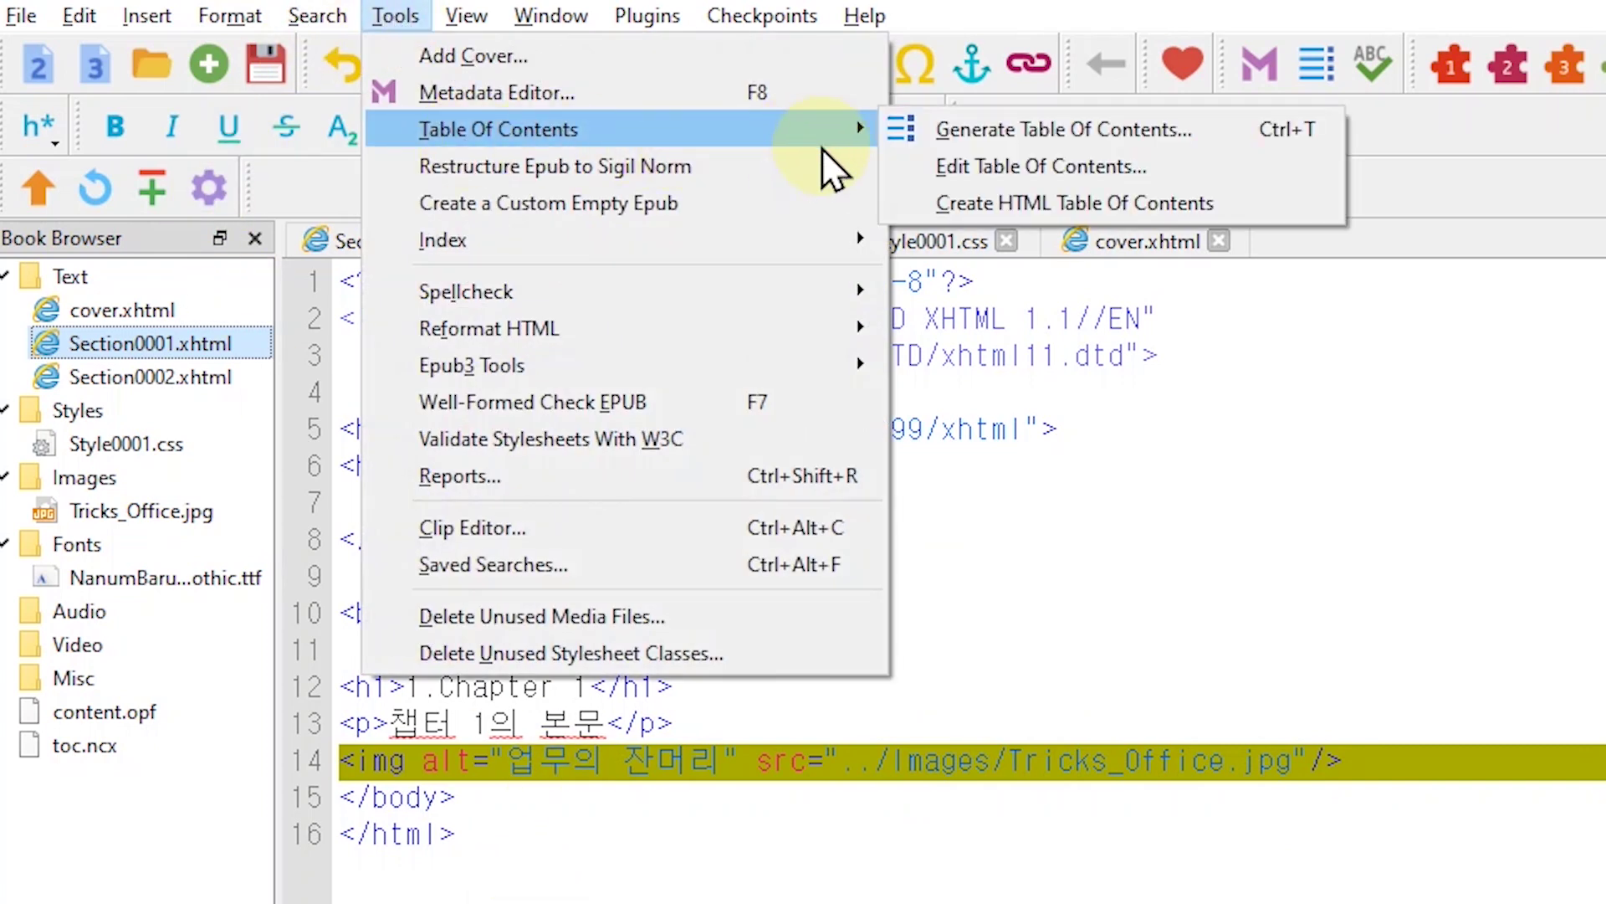
click(1039, 133)
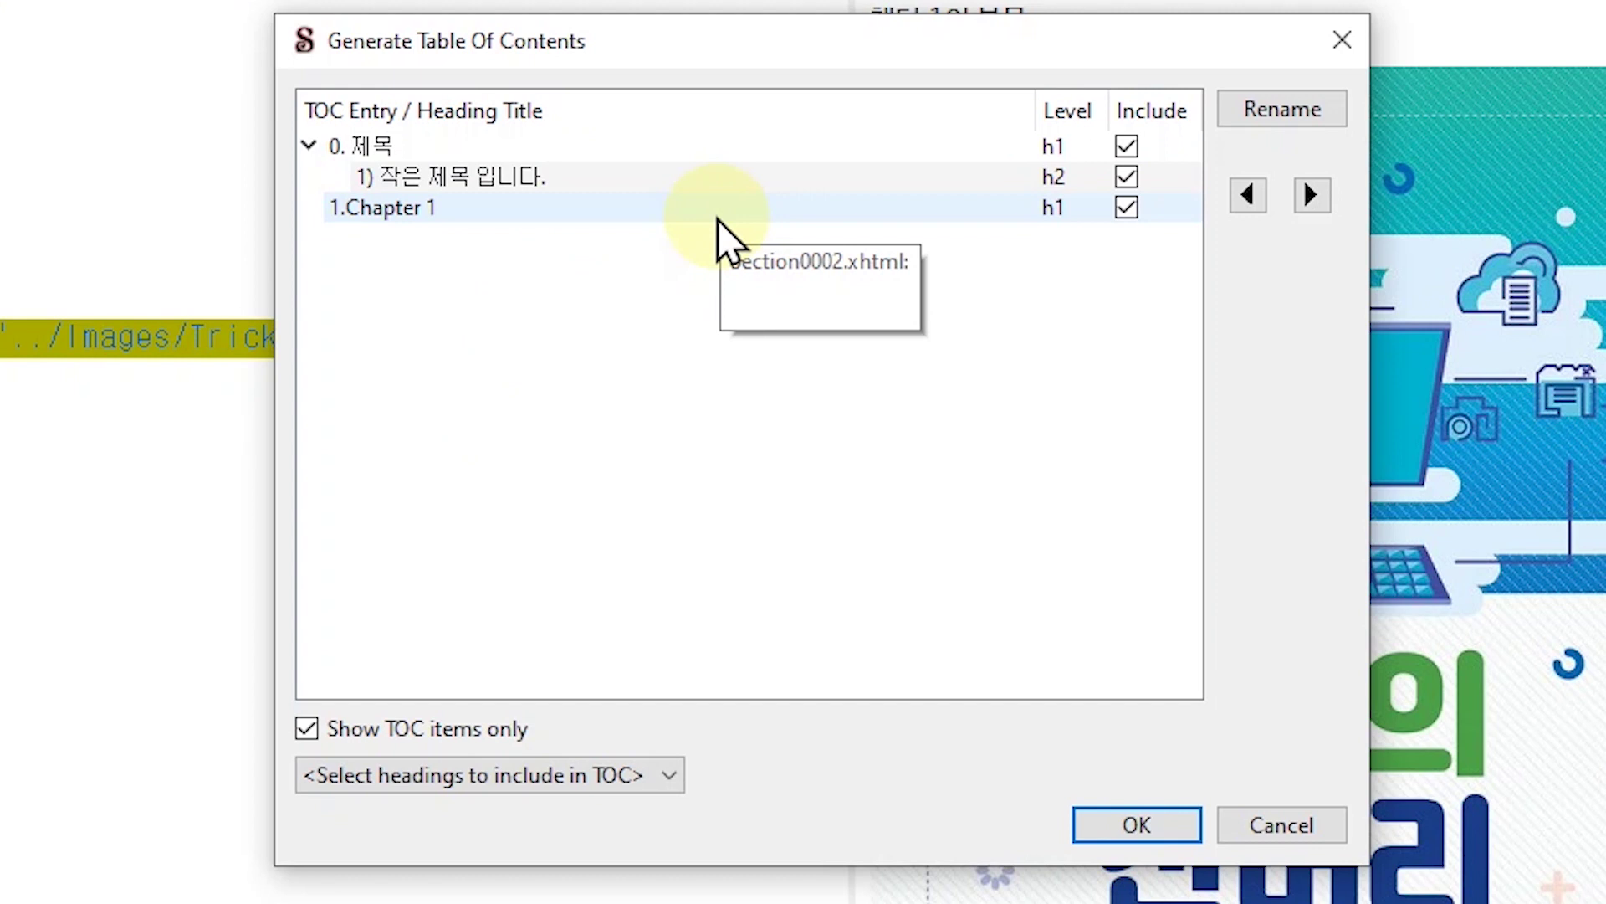
click(1126, 176)
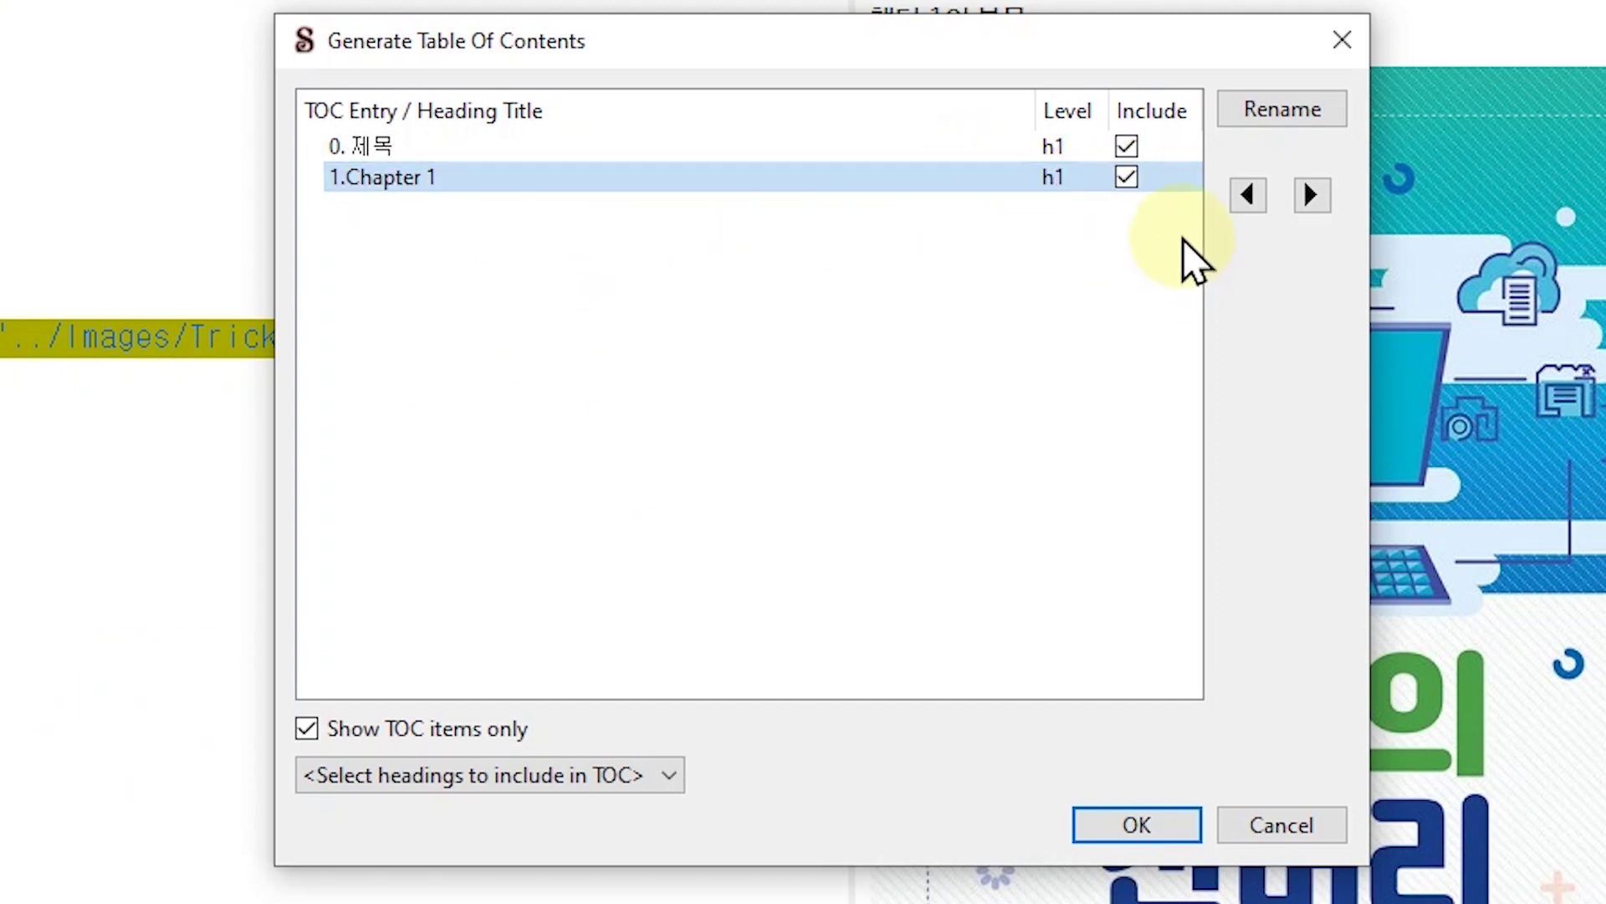
click(307, 732)
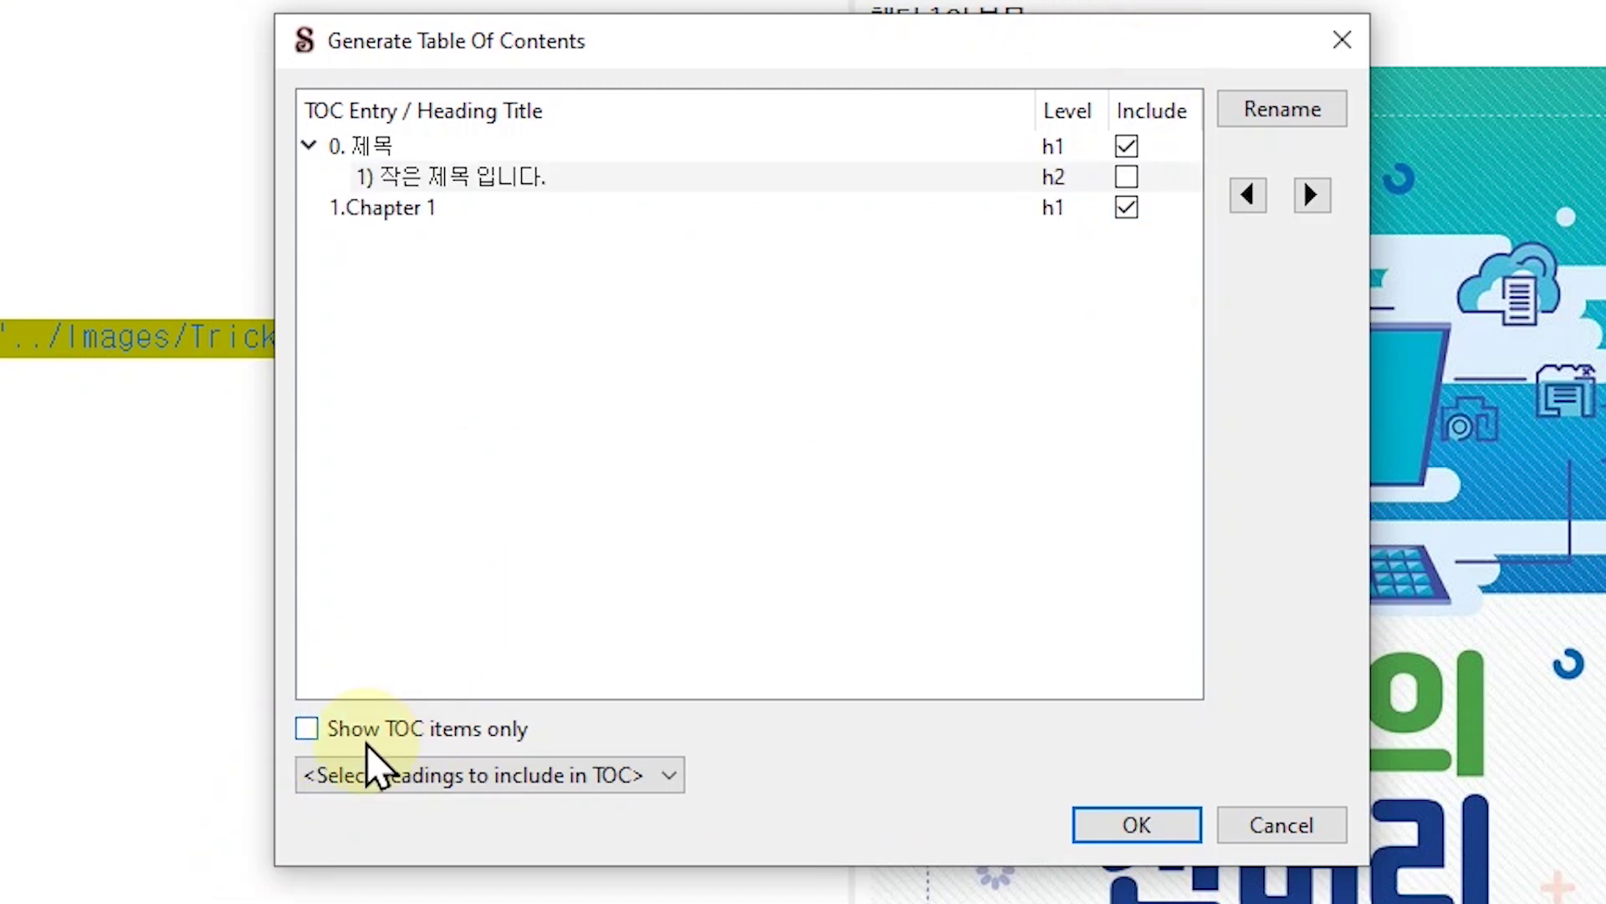
click(1127, 177)
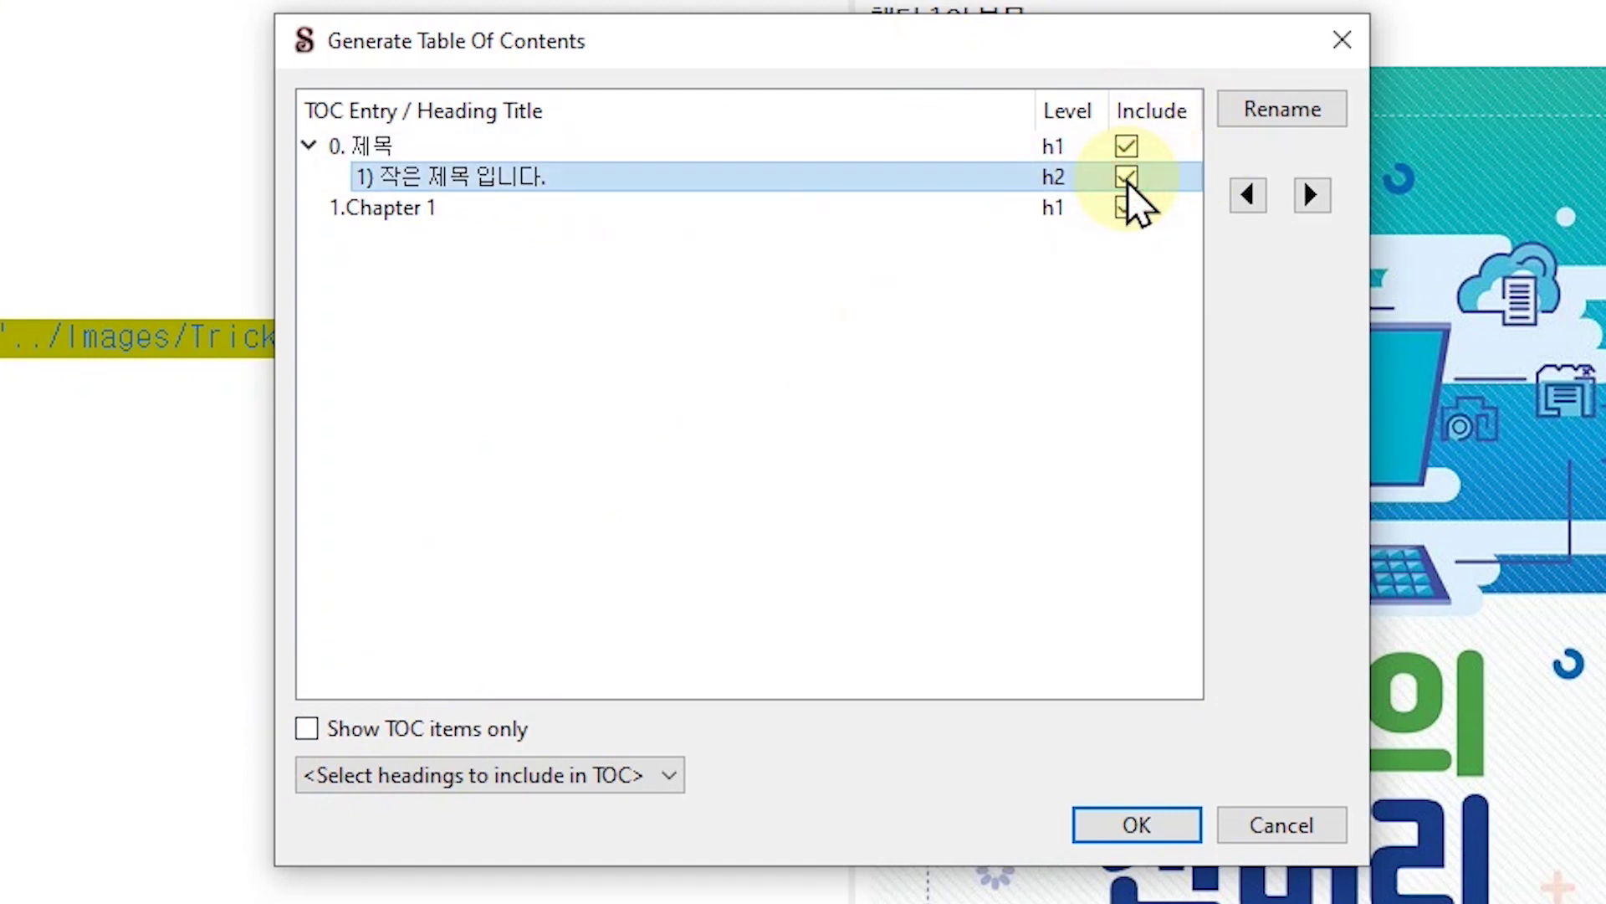
click(1144, 816)
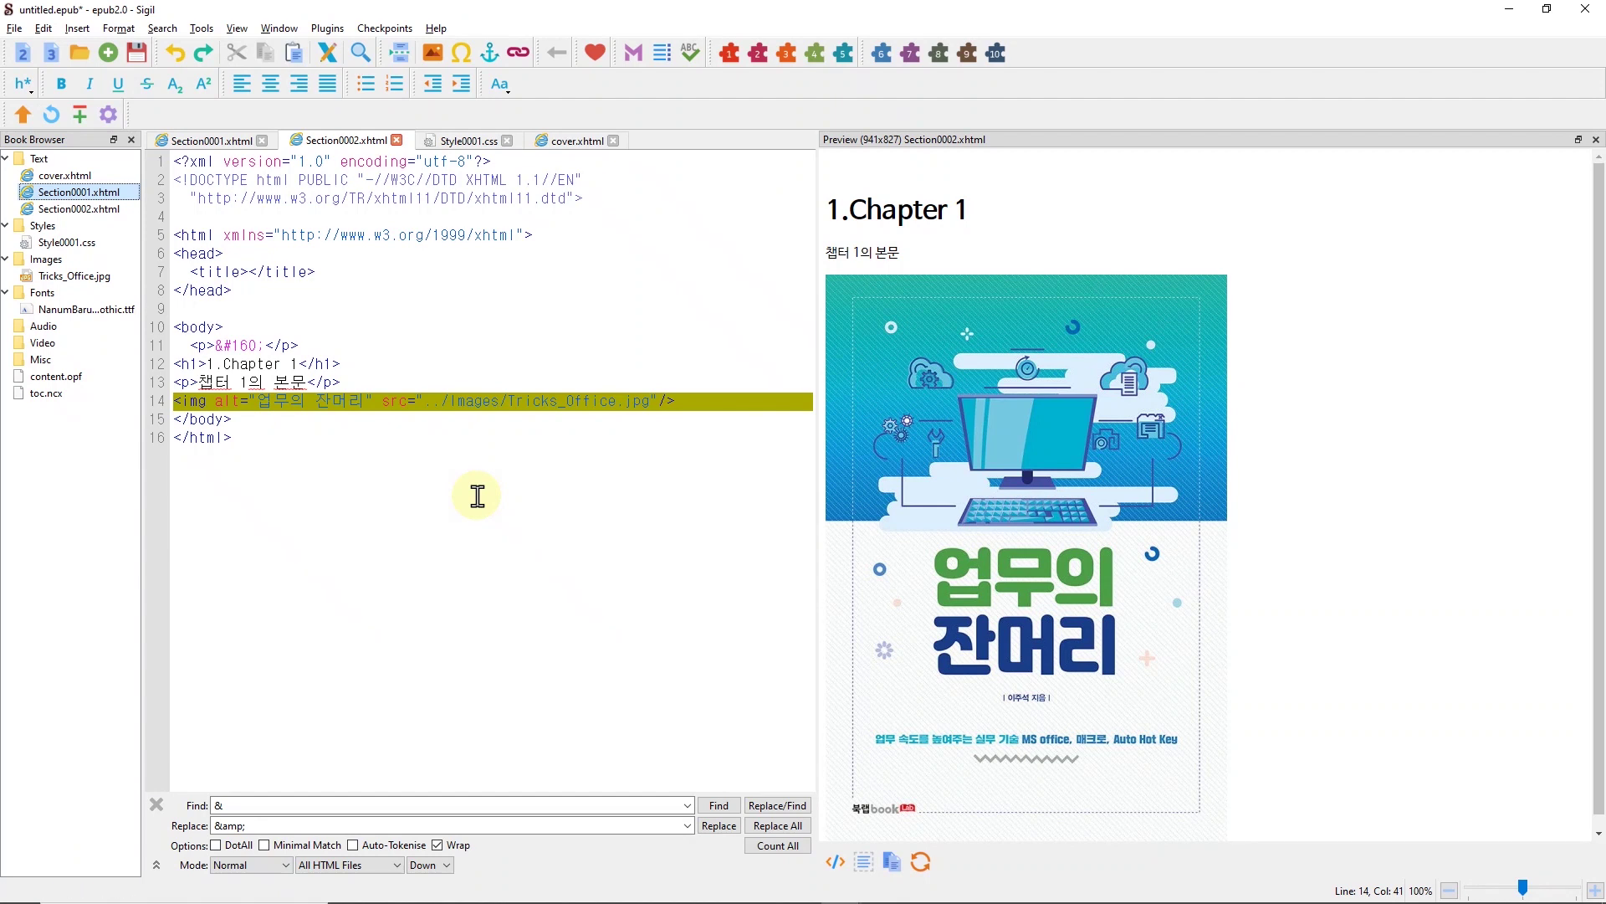
Step: Save the ebook in the e_Book folder as an EPUB file named Sample
click(415, 325)
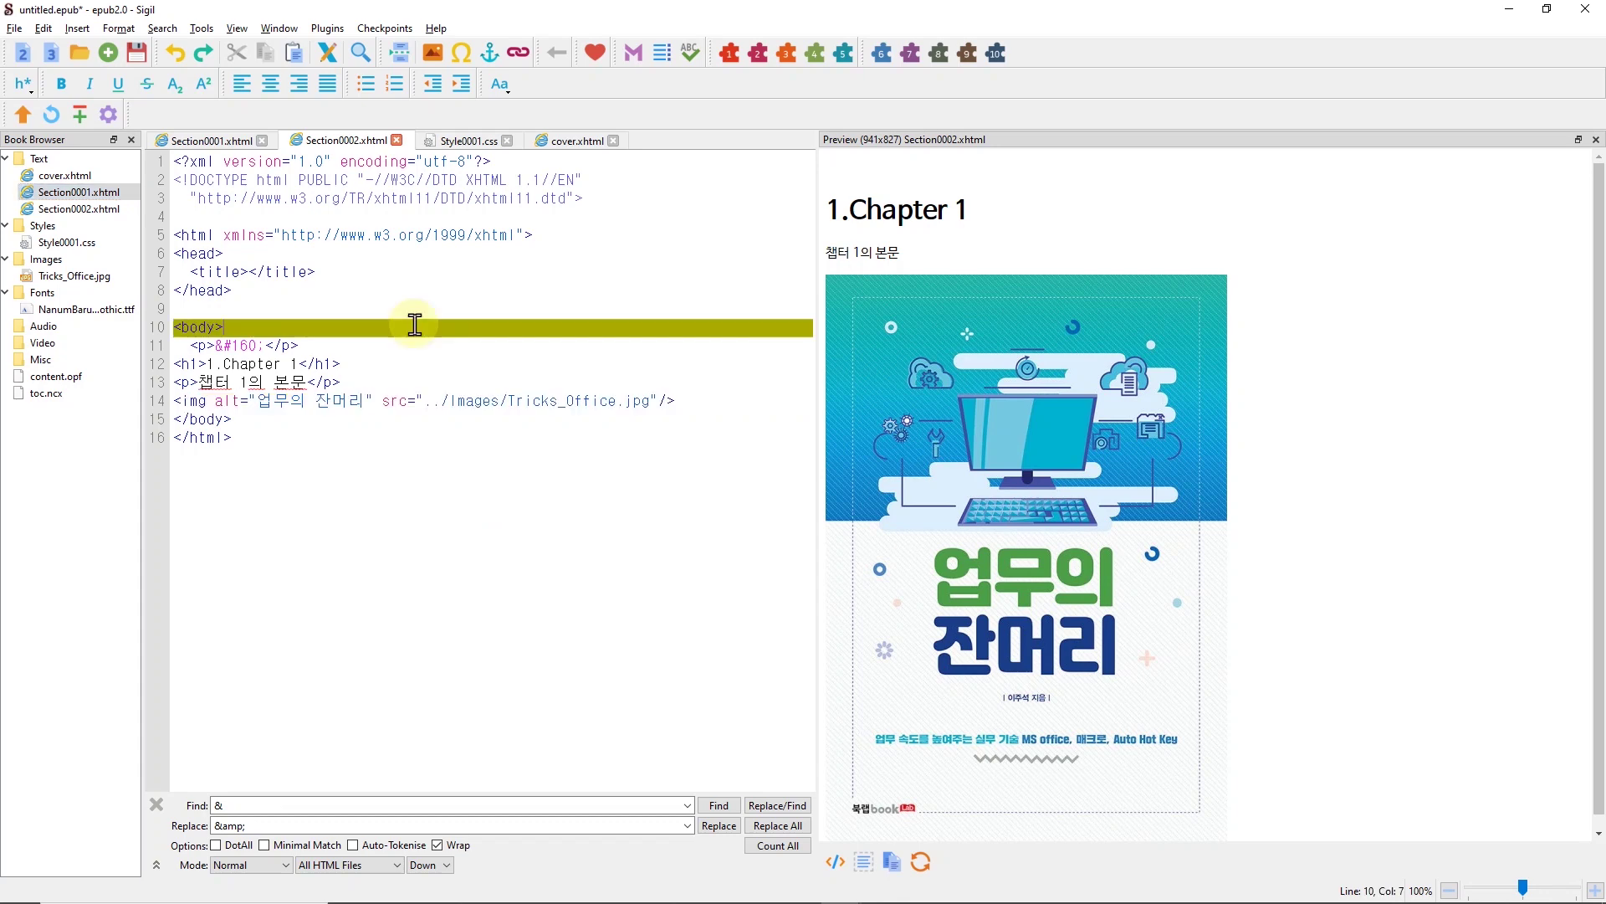
key(ctrl+s)
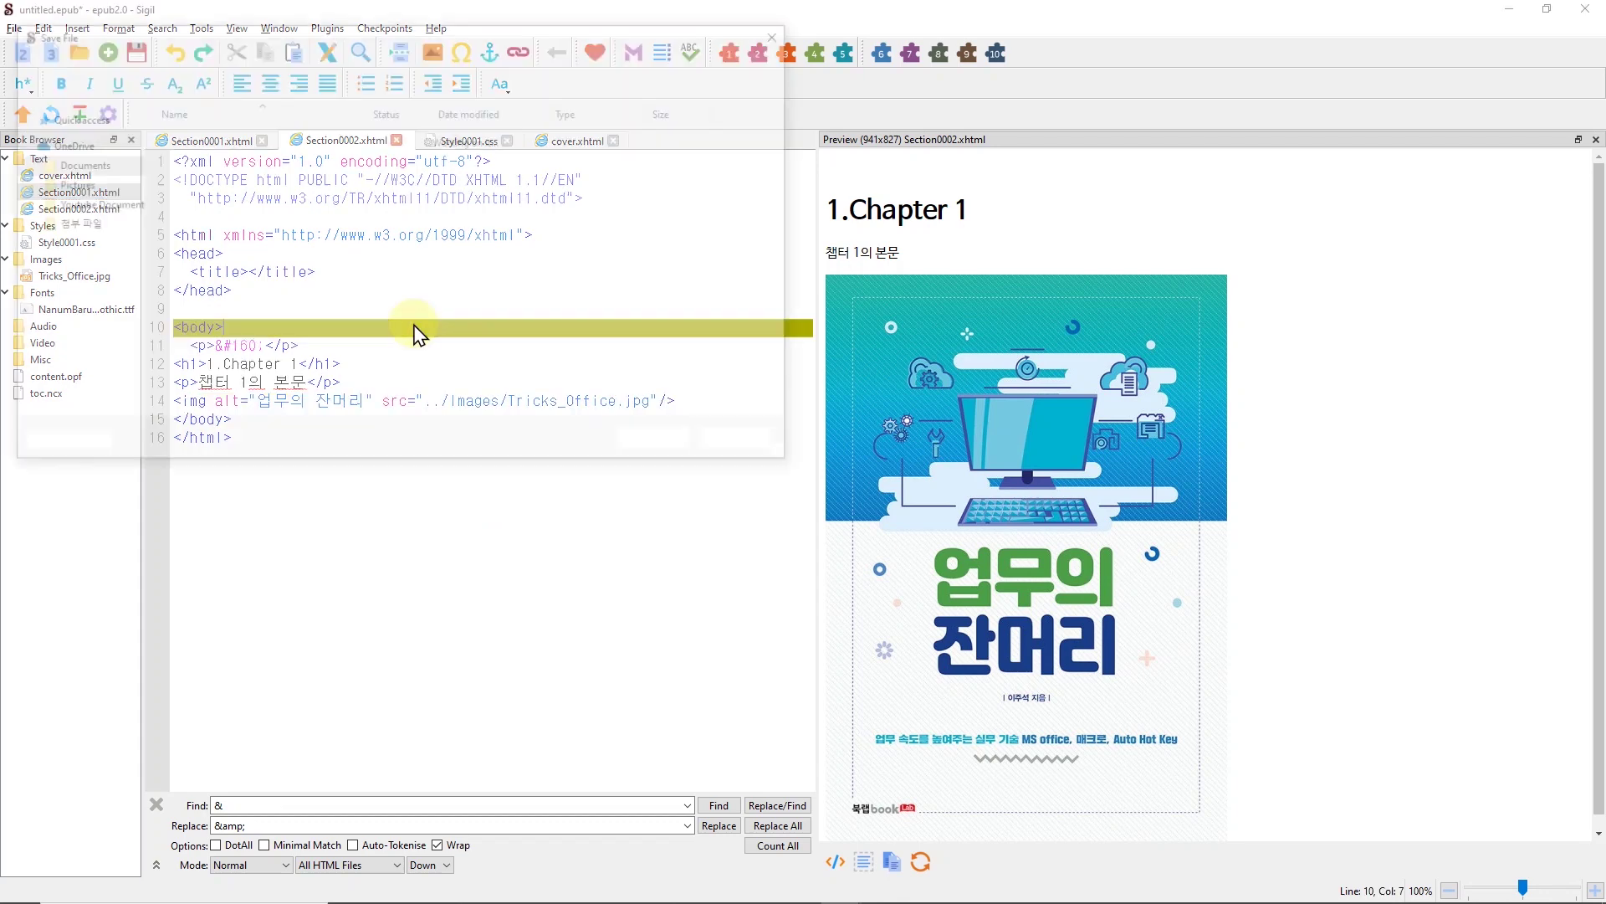
click(264, 389)
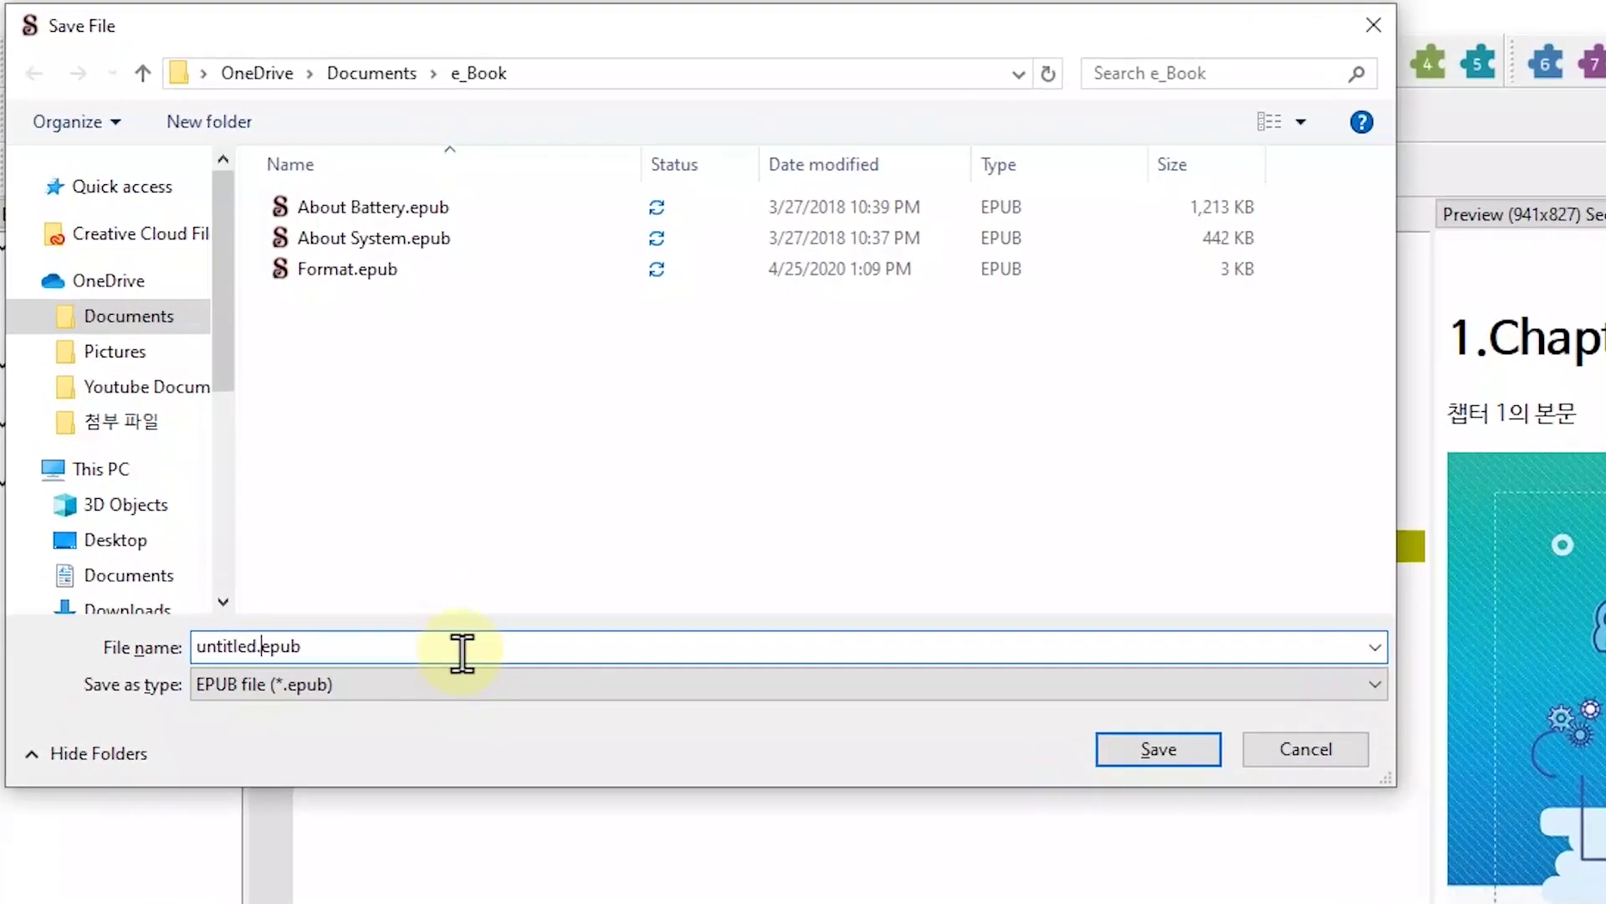
key(BackSpace)
key(BackSpace)
key(BackSpace)
key(BackSpace)
key(BackSpace)
key(BackSpace)
key(BackSpace)
key(BackSpace)
text(Sample)
key(Return)
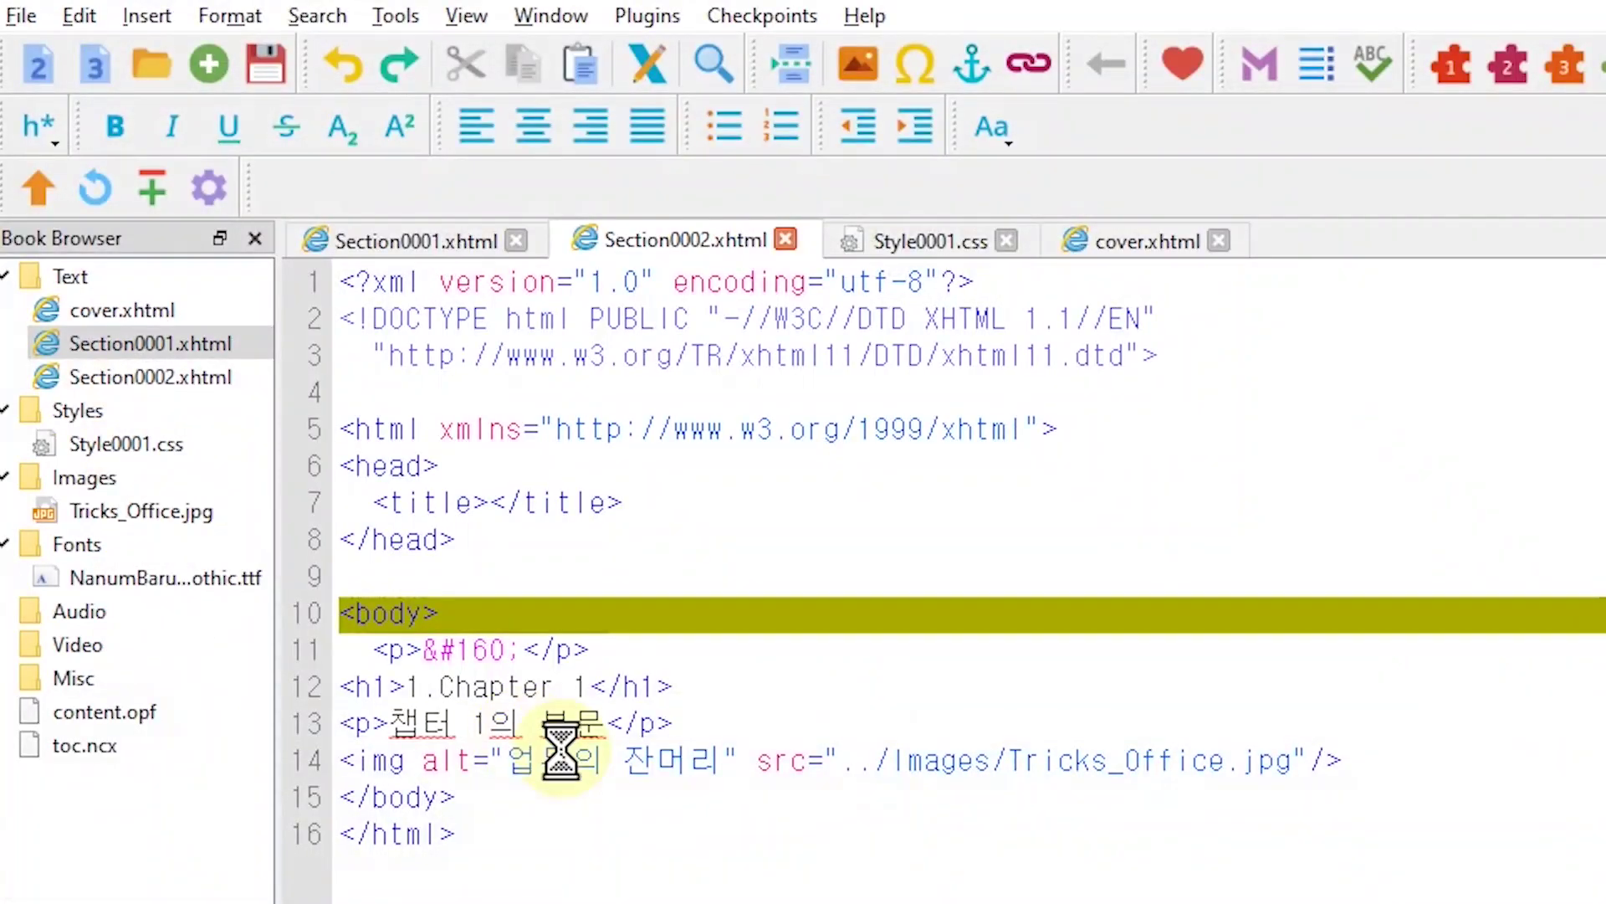